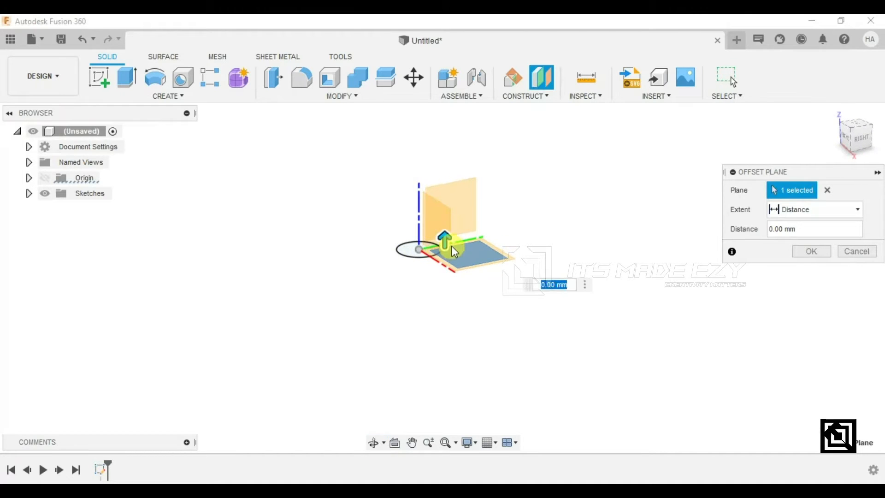
- Create an offset construction plane 110 mm above the horizontal origin plane that holds the circle
{"action": "left_click_drag", "start_coordinate": [446, 240], "coordinate": [444, 133]}
{"action": "scroll", "coordinate": [439, 194], "scroll_direction": "down", "scroll_amount": 1}
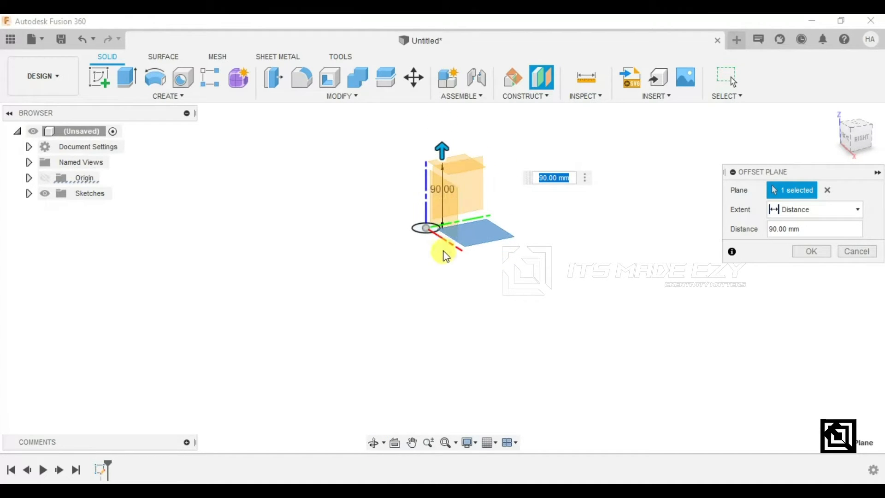
{"action": "scroll", "coordinate": [491, 355], "scroll_direction": "down", "scroll_amount": 2}
{"action": "scroll", "coordinate": [445, 190], "scroll_direction": "up", "scroll_amount": 2}
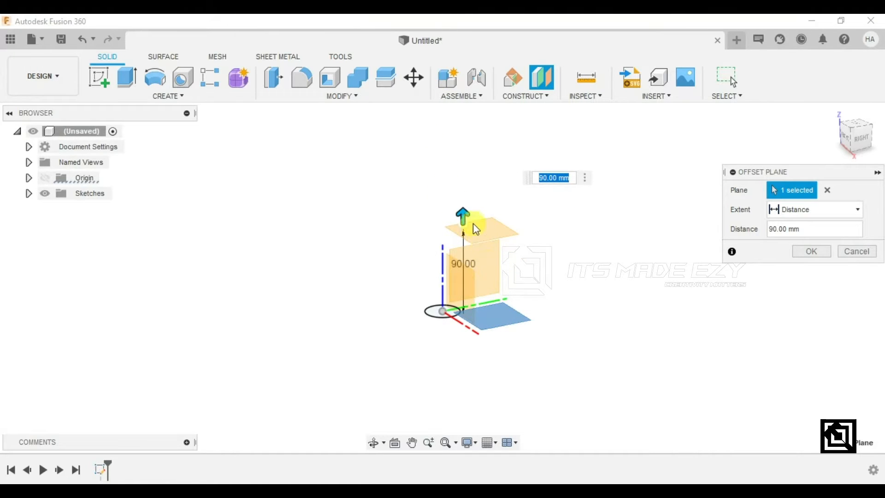
{"action": "left_click_drag", "start_coordinate": [462, 215], "coordinate": [462, 196]}
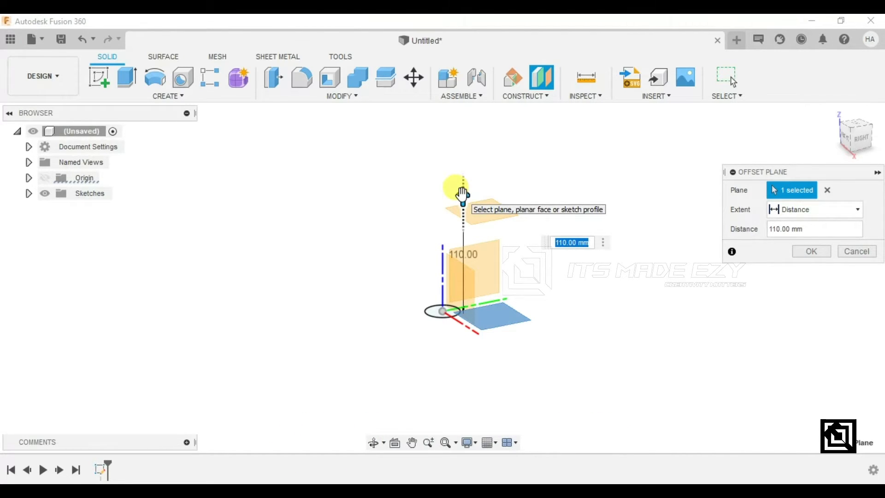
{"action": "key", "text": "Return"}
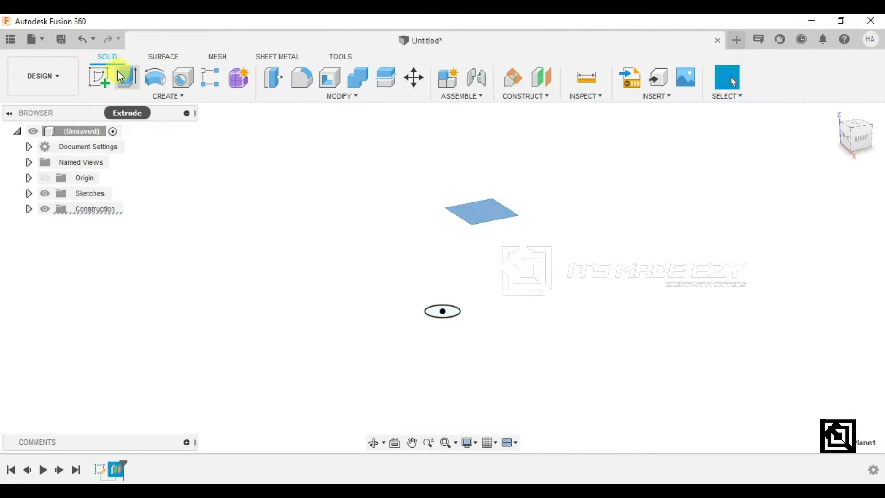
- Sketch a 45 x 45 mm center rectangle on the offset plane, centered on the origin
{"action": "left_click", "coordinate": [96, 76]}
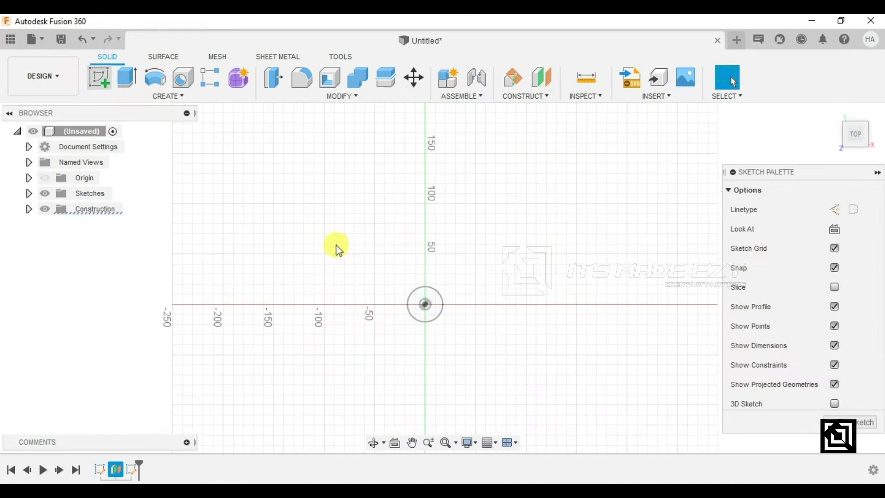
{"action": "left_click", "coordinate": [419, 320]}
{"action": "scroll", "coordinate": [405, 303], "scroll_direction": "up", "scroll_amount": 5}
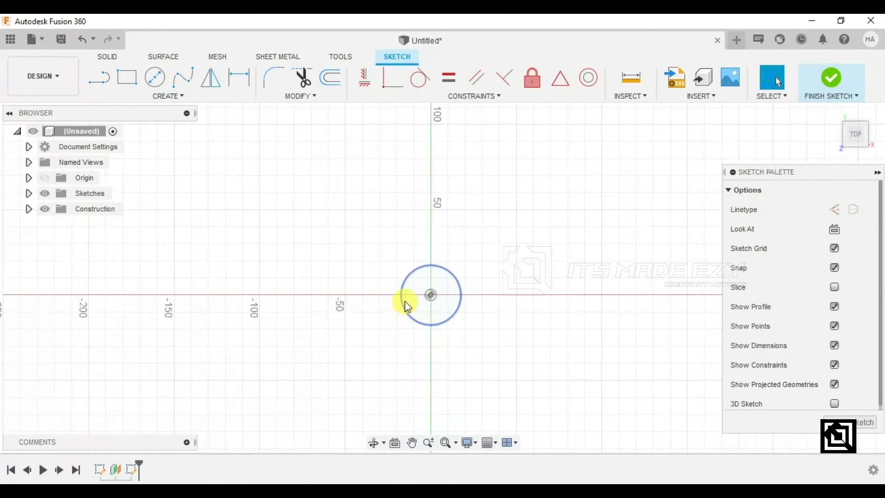
{"action": "left_click", "coordinate": [162, 97]}
{"action": "mouse_move", "coordinate": [170, 127]}
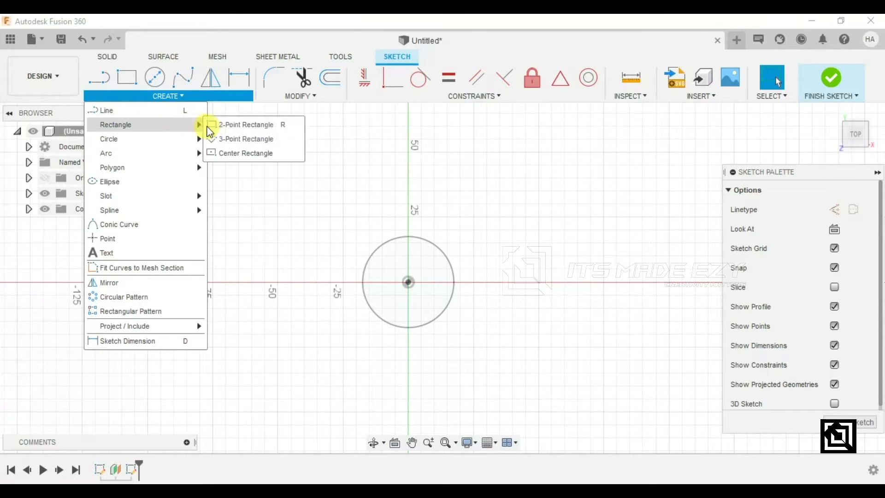
{"action": "left_click", "coordinate": [234, 152]}
{"action": "left_click", "coordinate": [408, 282]}
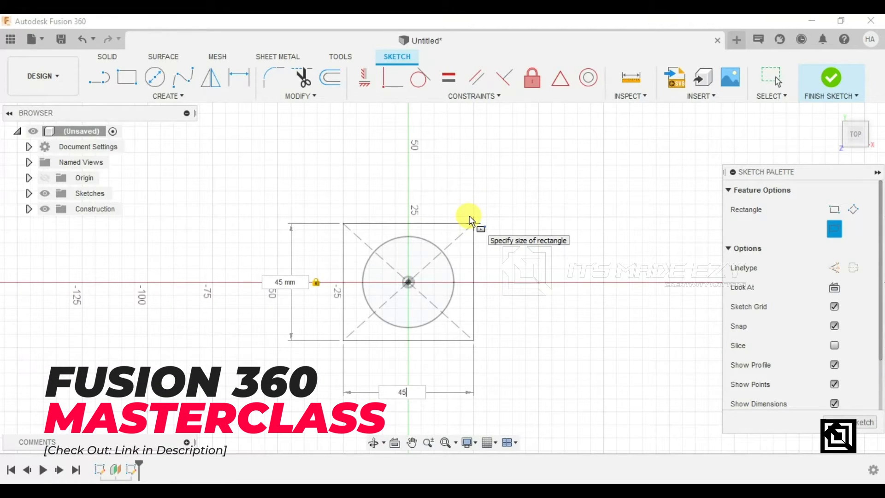
{"action": "key", "text": "Return"}
{"action": "key", "text": "Return"}
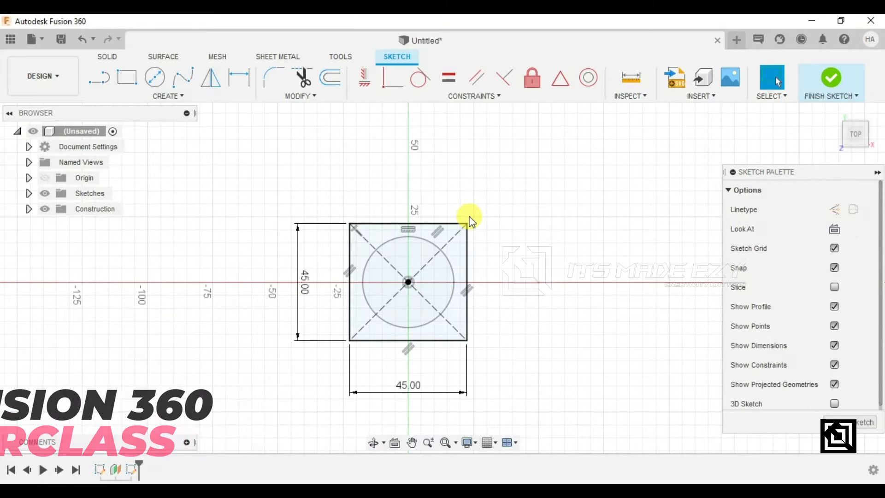
- Draw a fit point spline between the rectangle's two upper corners, bulging about 3.5 mm above the middle of the top edge
{"action": "left_click", "coordinate": [182, 77]}
{"action": "left_click", "coordinate": [351, 225]}
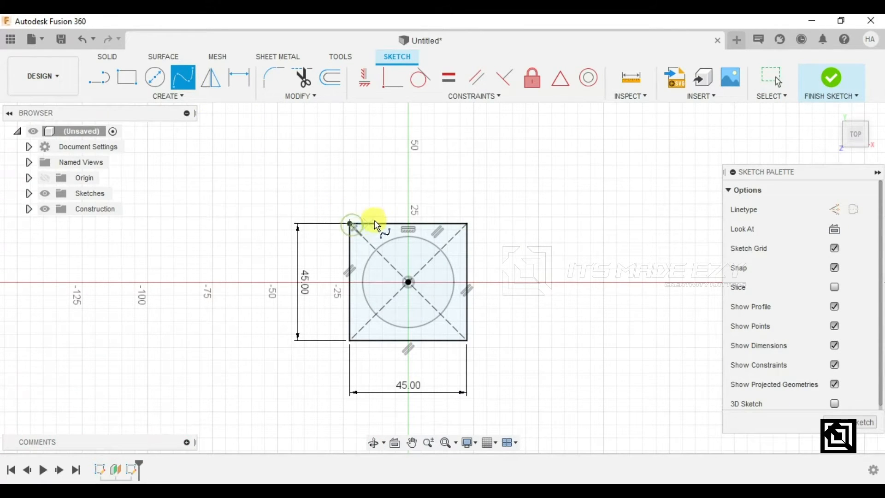
{"action": "scroll", "coordinate": [411, 210], "scroll_direction": "up", "scroll_amount": 5}
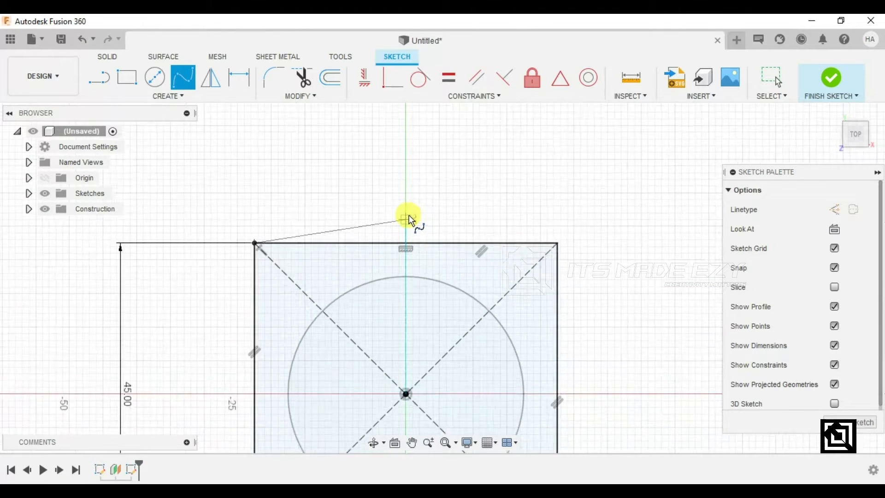
{"action": "left_click", "coordinate": [408, 221]}
{"action": "left_click", "coordinate": [574, 246]}
{"action": "left_click", "coordinate": [564, 277]}
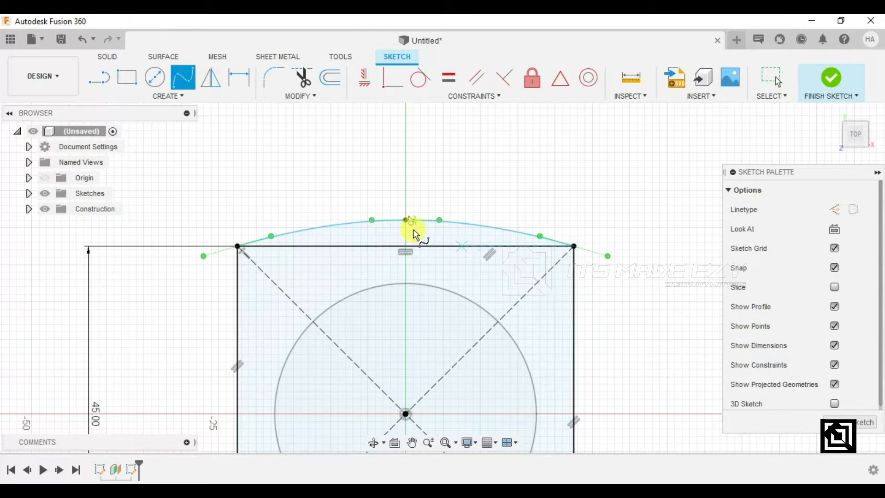
- Dimension the height of the spline's middle point above the rectangle's top edge
{"action": "left_click", "coordinate": [238, 77]}
{"action": "left_click", "coordinate": [405, 220]}
{"action": "left_click", "coordinate": [411, 247]}
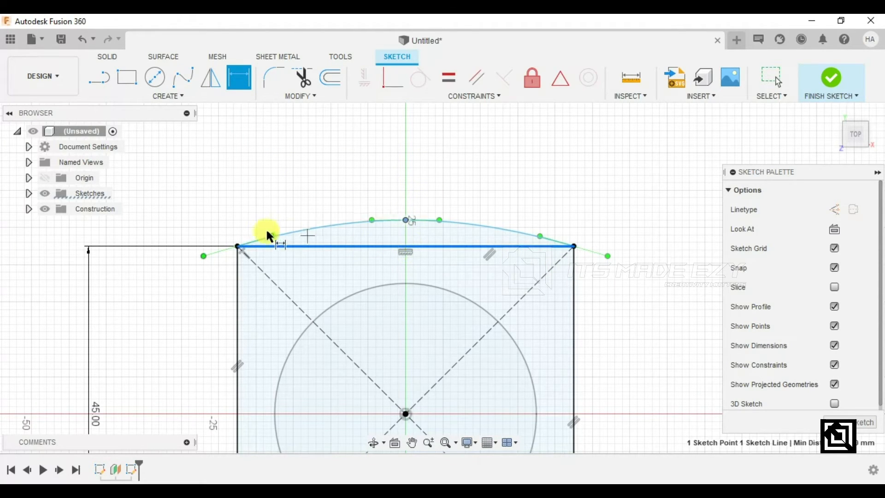
{"action": "left_click", "coordinate": [212, 231]}
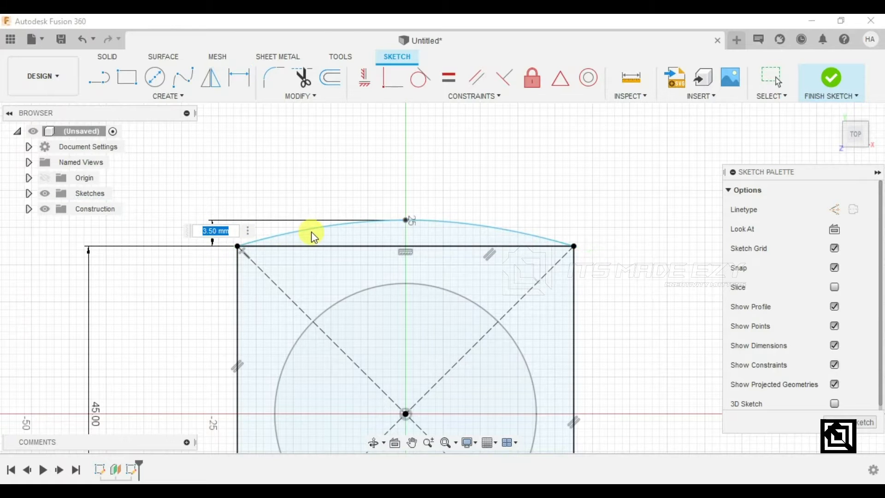
{"action": "key", "text": "Return"}
- Draw a horizontal and a vertical line through the rectangle's center, both extending past its edges
{"action": "scroll", "coordinate": [310, 228], "scroll_direction": "down", "scroll_amount": 3}
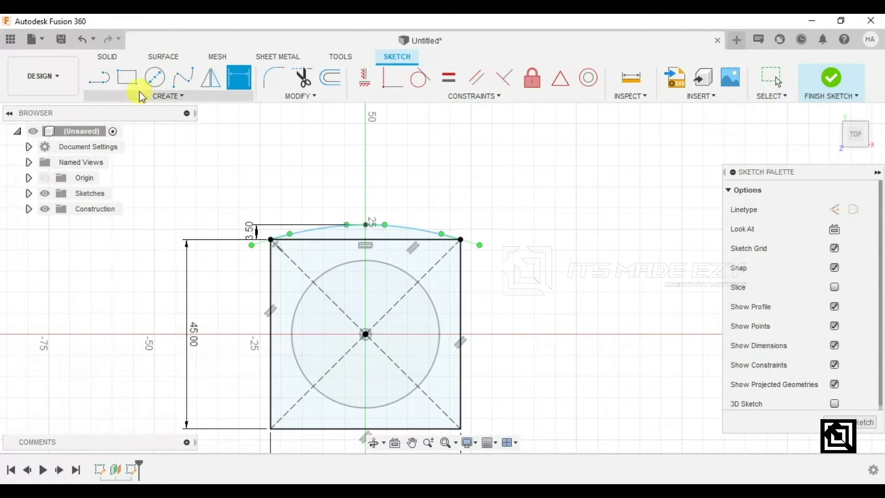
{"action": "left_click", "coordinate": [99, 79]}
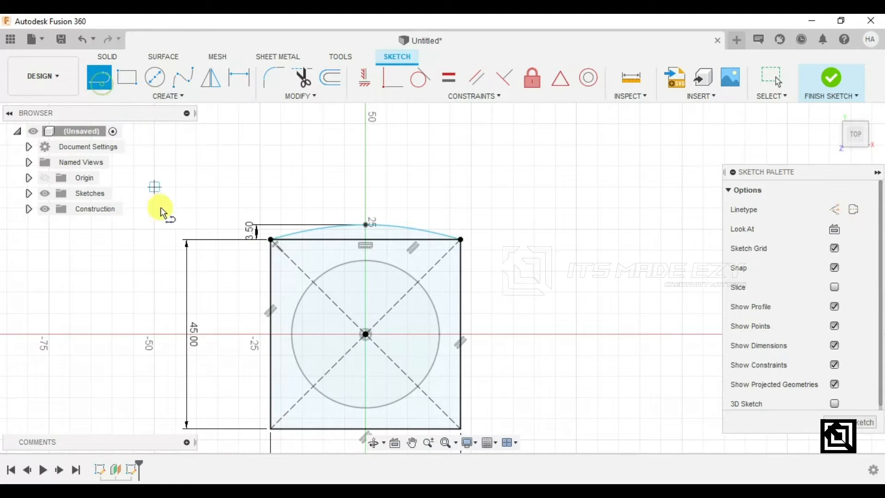
{"action": "left_click", "coordinate": [251, 334]}
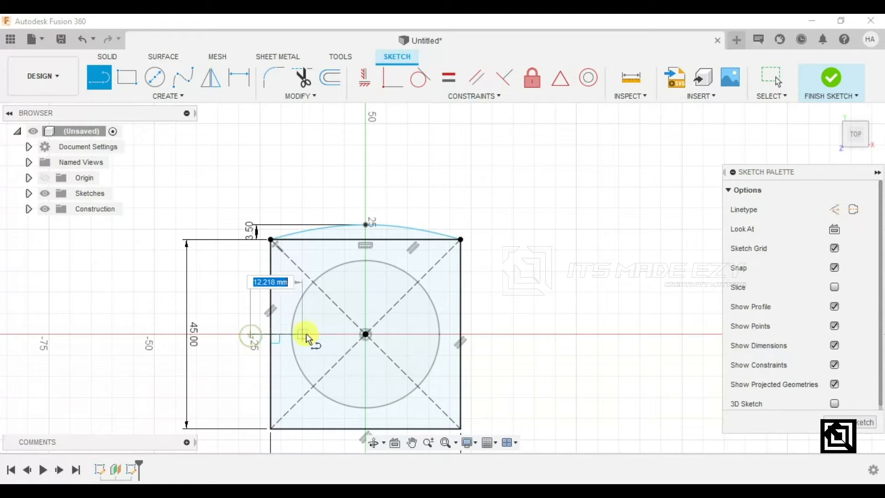
{"action": "left_click", "coordinate": [493, 334]}
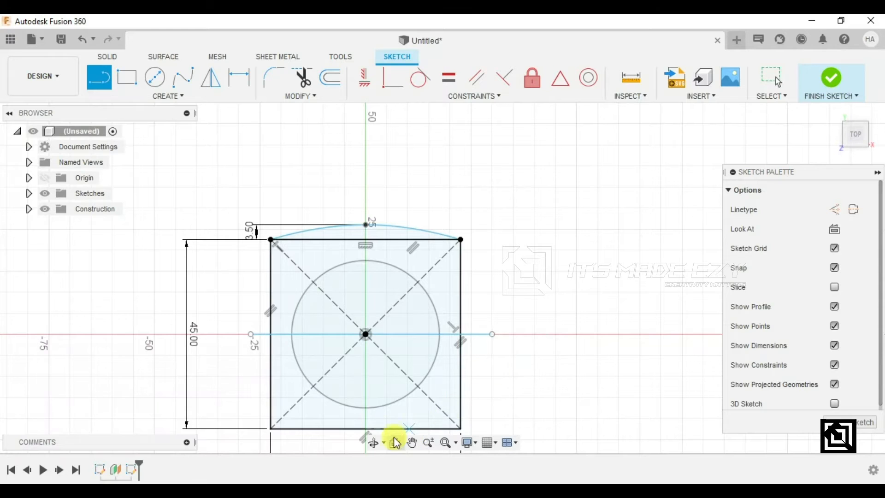
{"action": "left_click", "coordinate": [366, 194]}
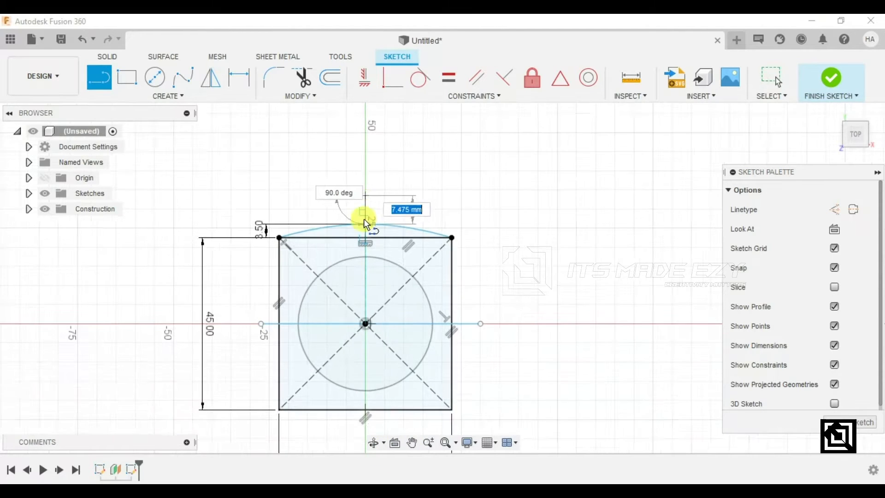
{"action": "scroll", "coordinate": [364, 218], "scroll_direction": "down", "scroll_amount": 3}
{"action": "left_click", "coordinate": [368, 380]}
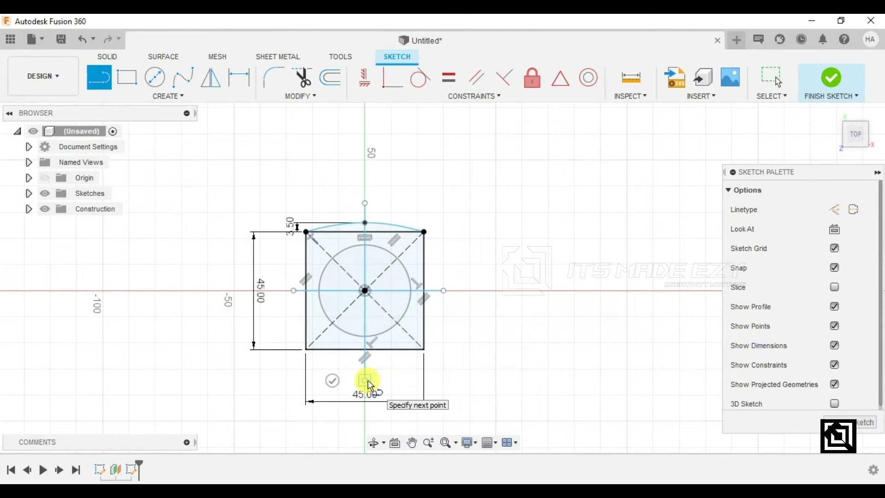
{"action": "right_click", "coordinate": [382, 377]}
{"action": "left_click", "coordinate": [425, 378]}
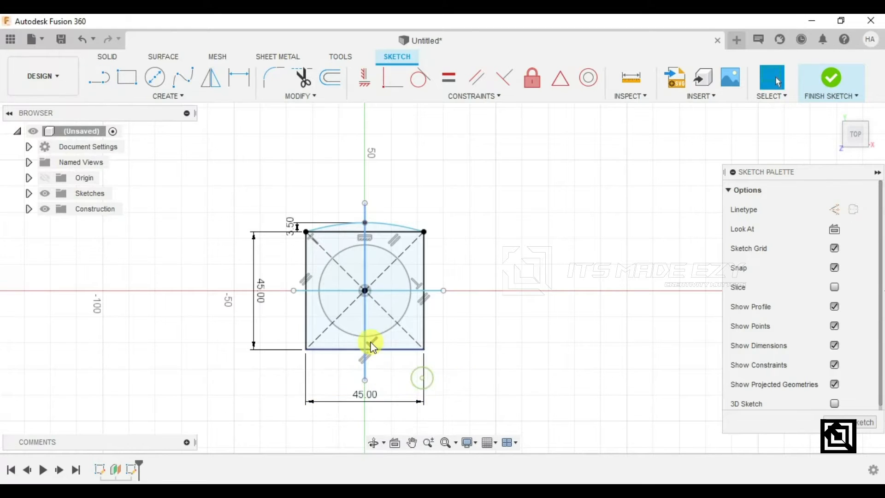
- Convert the horizontal and vertical center lines to construction lines
{"action": "scroll", "coordinate": [366, 295], "scroll_direction": "up", "scroll_amount": 3}
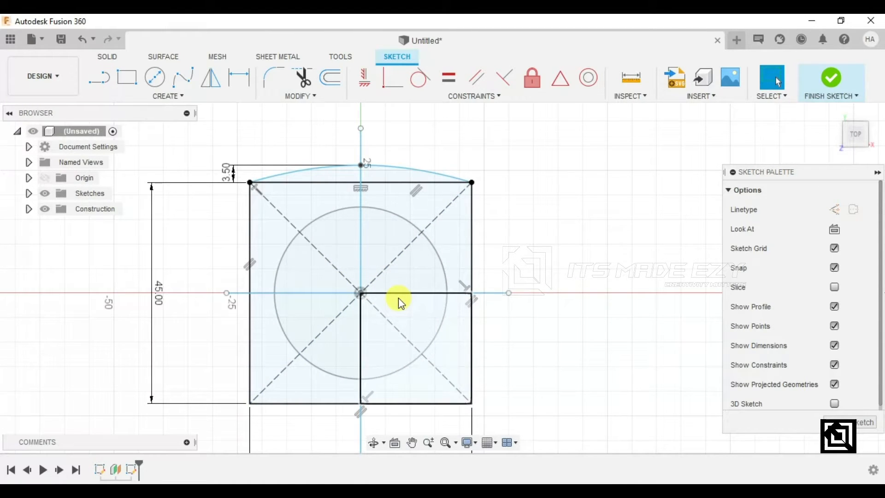
{"action": "left_click", "coordinate": [400, 299]}
{"action": "left_click", "coordinate": [570, 293]}
{"action": "left_click", "coordinate": [489, 297]}
{"action": "left_click", "coordinate": [362, 148]}
{"action": "right_click", "coordinate": [361, 148]}
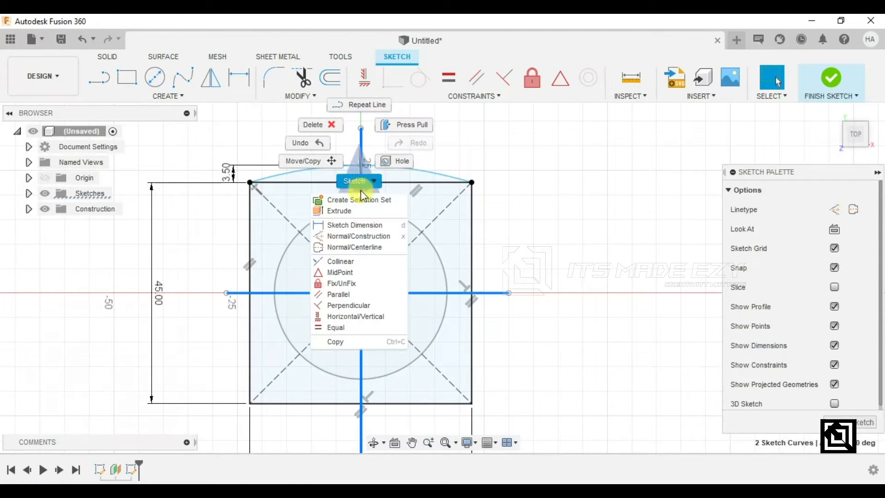
{"action": "left_click", "coordinate": [352, 228]}
{"action": "left_click", "coordinate": [567, 224]}
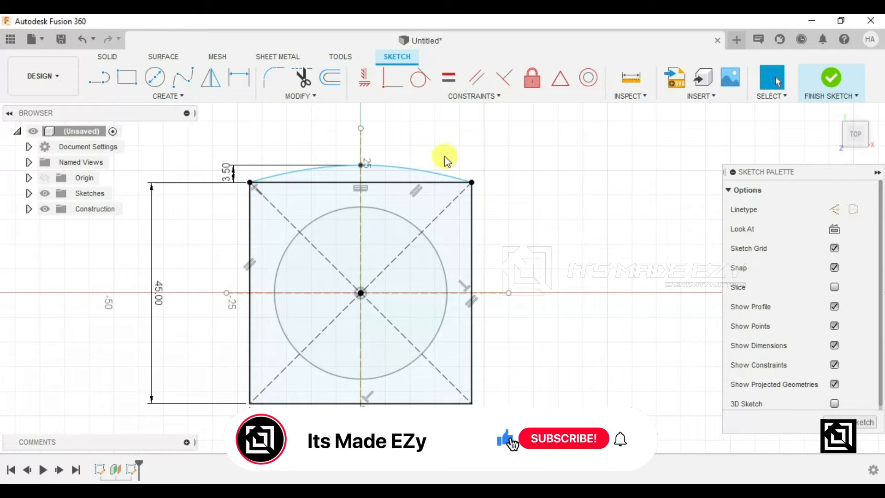
- Mirror the top spline across the horizontal construction line
{"action": "left_click", "coordinate": [212, 78]}
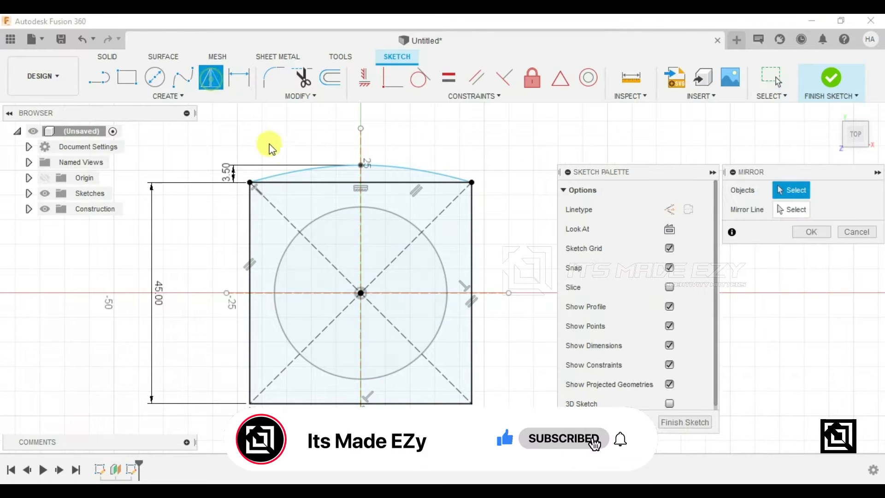
{"action": "left_click", "coordinate": [293, 171]}
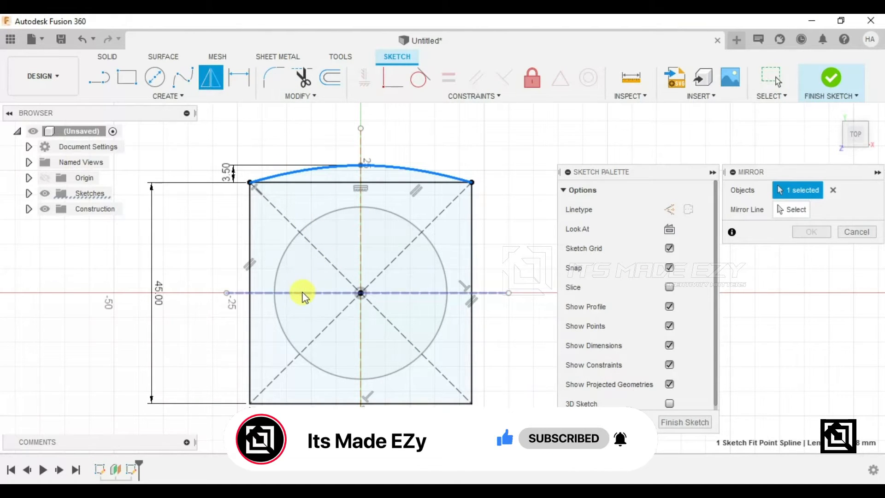
{"action": "left_click", "coordinate": [779, 212]}
{"action": "left_click", "coordinate": [779, 213]}
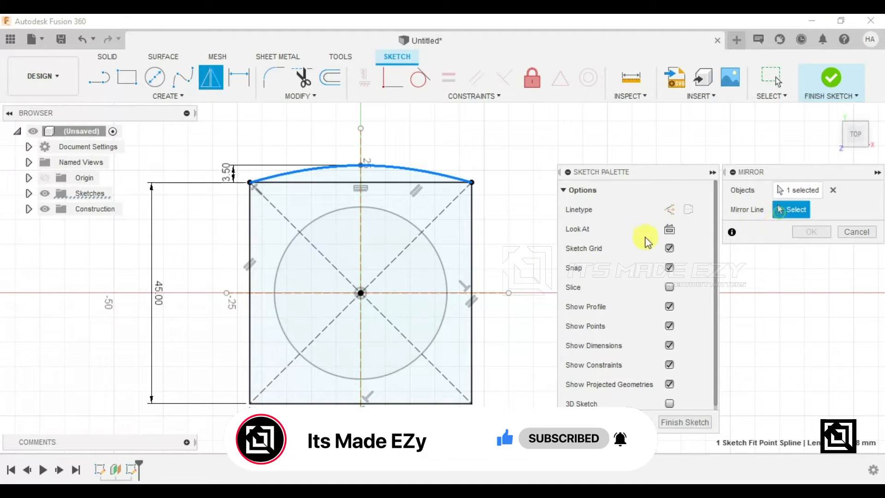
{"action": "left_click", "coordinate": [423, 293]}
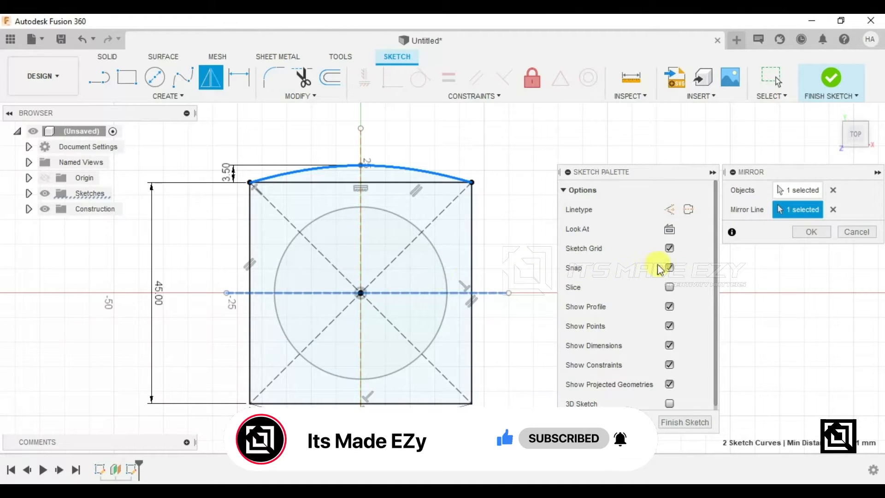
{"action": "left_click", "coordinate": [799, 235]}
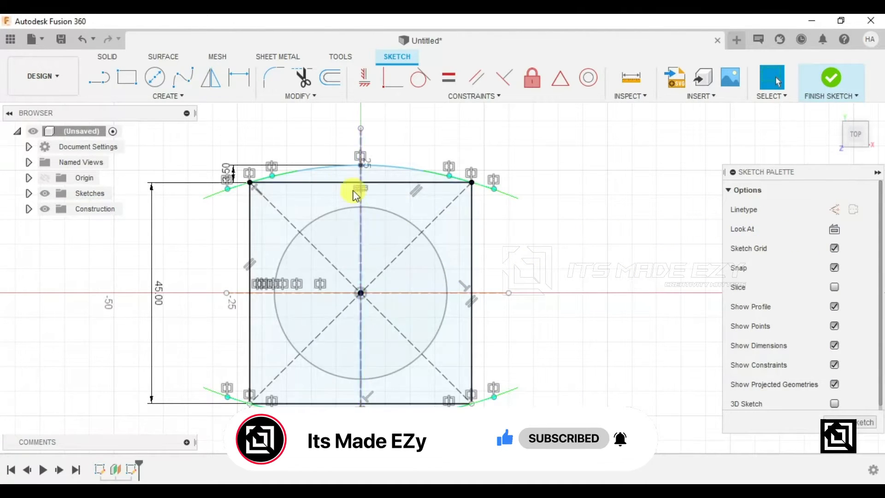
- Try to draw a spline between the rectangle's two right corners, bulging outward at the horizontal construction line
{"action": "left_click", "coordinate": [184, 79]}
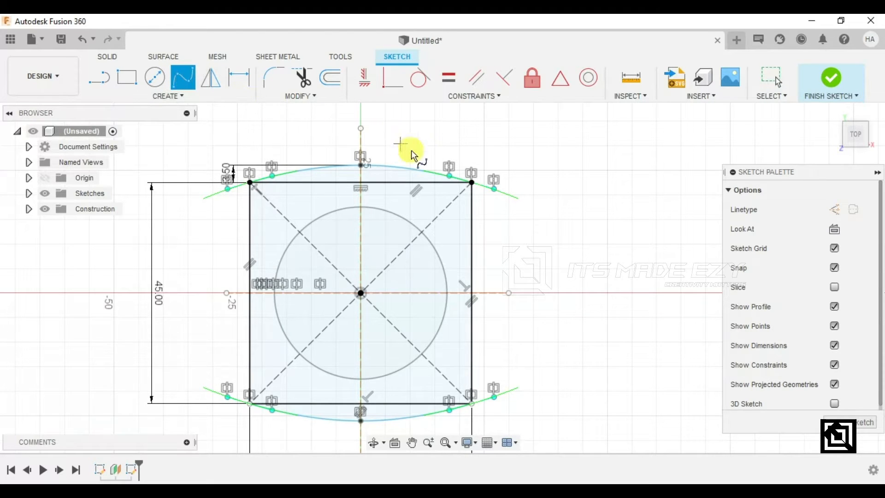
{"action": "left_click", "coordinate": [473, 184]}
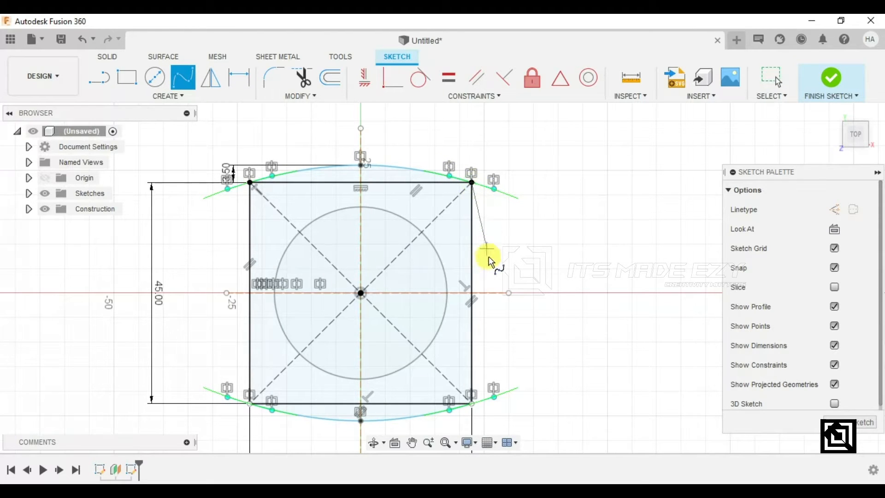
{"action": "left_click", "coordinate": [487, 295]}
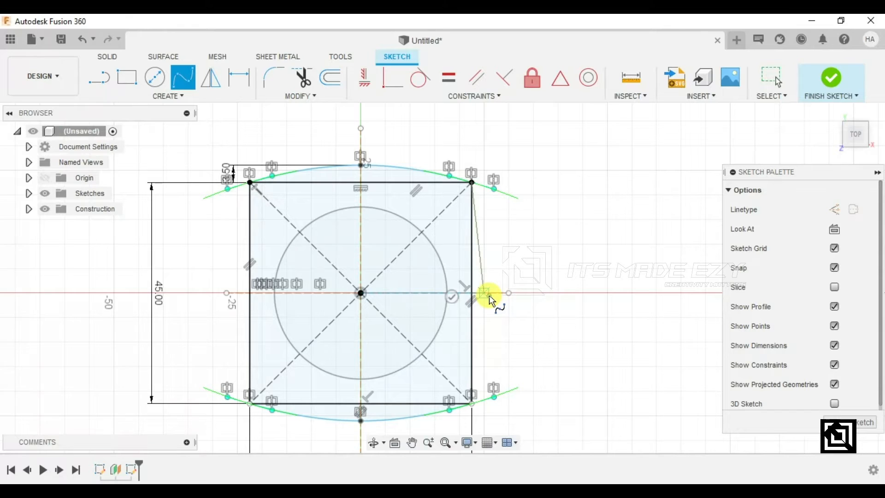
{"action": "left_click", "coordinate": [474, 405]}
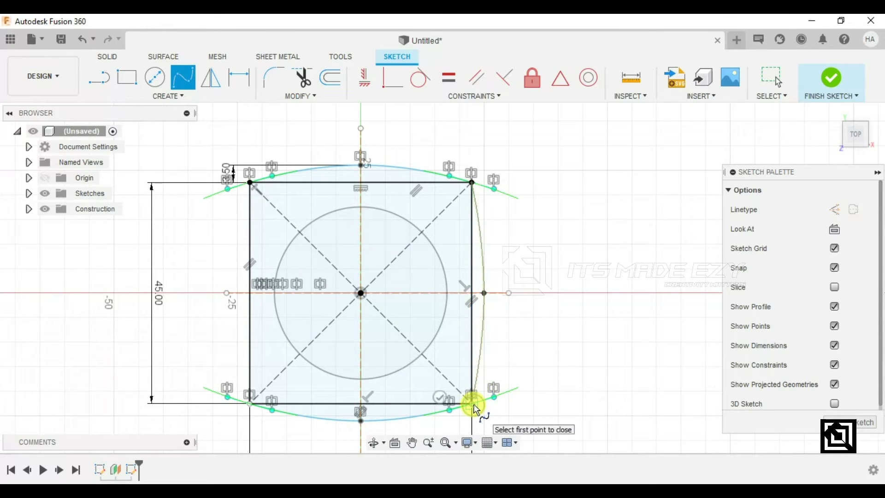
{"action": "key", "text": "Return"}
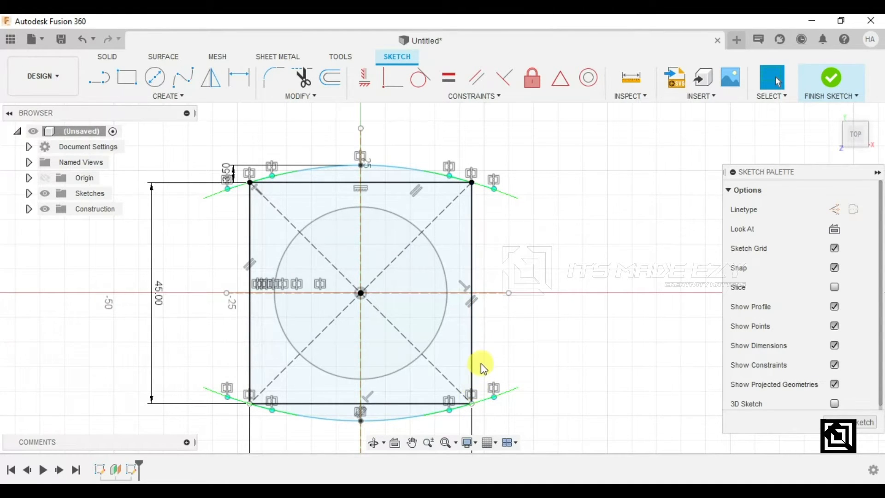
- Draw a spline between the rectangle's two right corners, bulging outward about 4 mm at the horizontal construction line
{"action": "left_click", "coordinate": [182, 77]}
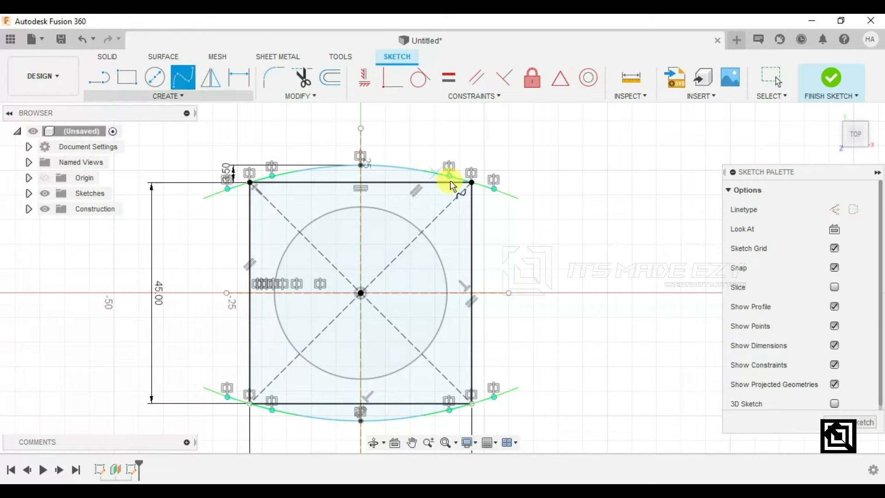
{"action": "left_click", "coordinate": [472, 183]}
{"action": "left_click", "coordinate": [491, 293]}
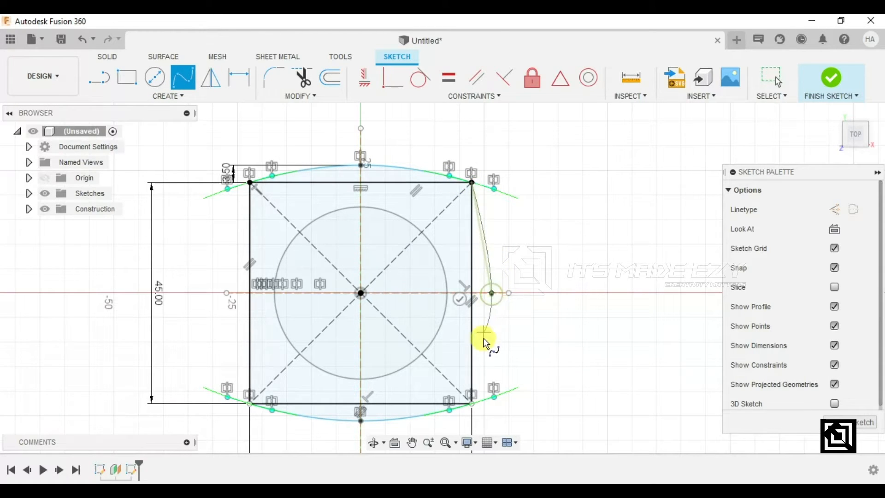
{"action": "left_click", "coordinate": [440, 393]}
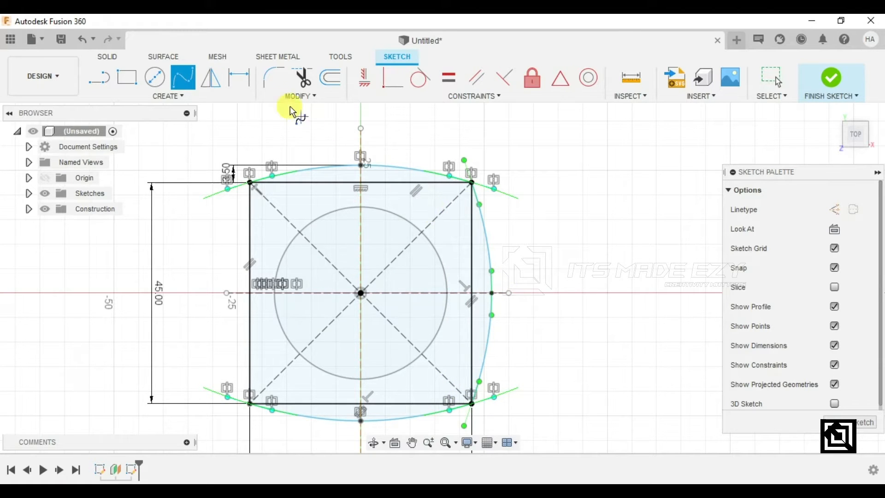
- Dimension the right spline's midpoint at 3.5 mm from the rectangle's right edge
{"action": "left_click", "coordinate": [238, 78]}
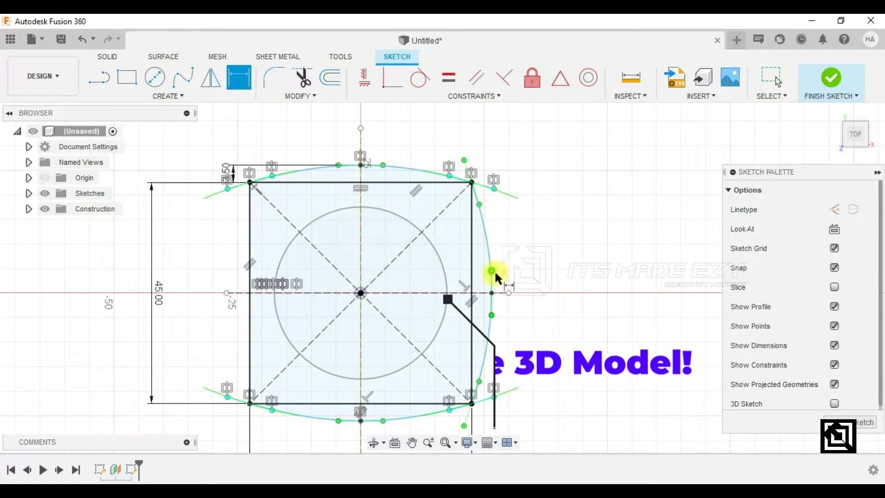
{"action": "left_click", "coordinate": [470, 296]}
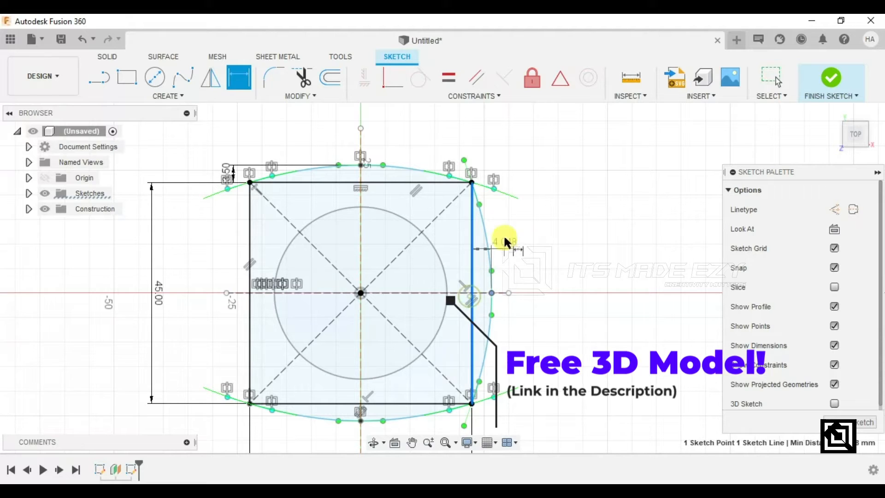
{"action": "left_click", "coordinate": [490, 149]}
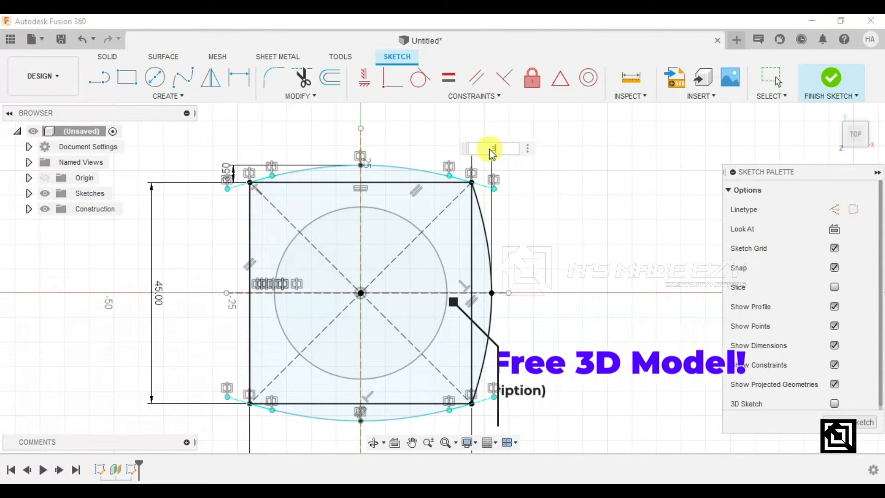
{"action": "key", "text": "Escape"}
{"action": "key", "text": "d"}
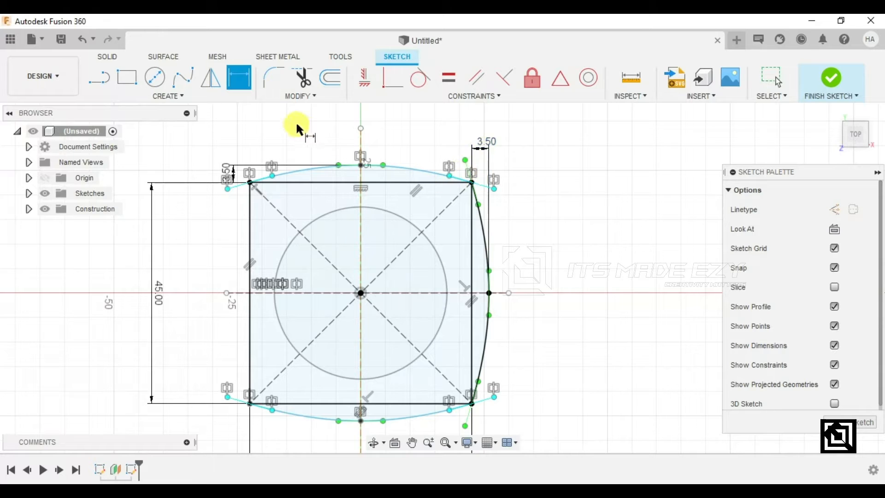
- Mirror the right spline across the vertical construction line
{"action": "left_click", "coordinate": [212, 84]}
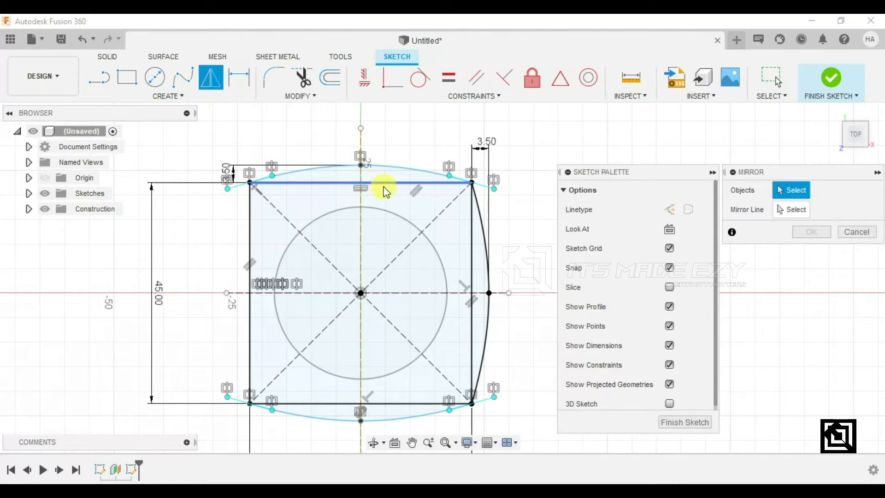
{"action": "left_click", "coordinate": [483, 241]}
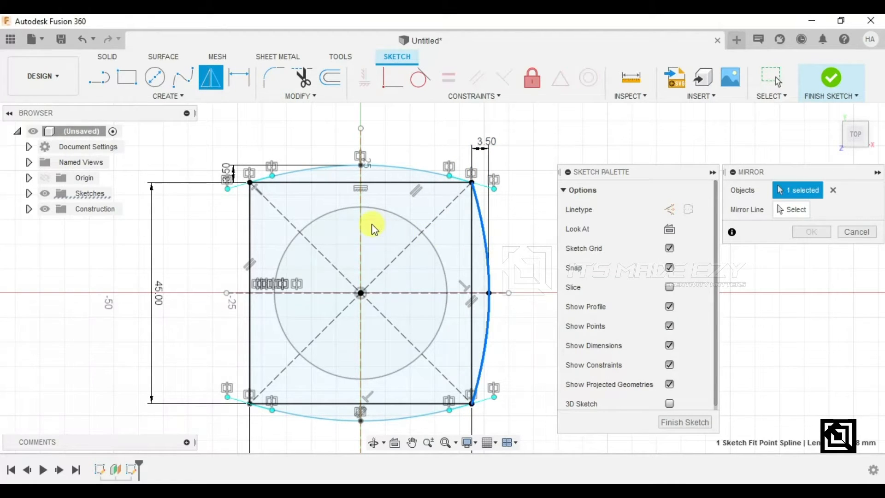
{"action": "left_click", "coordinate": [788, 210]}
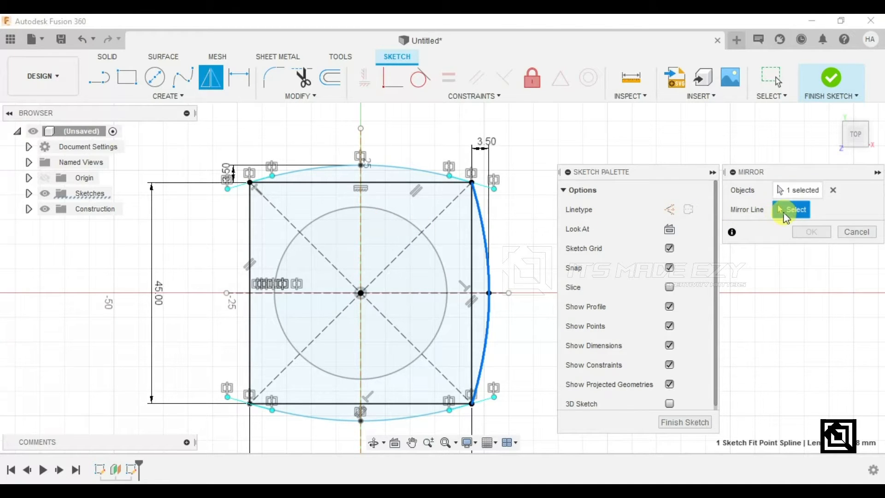
{"action": "left_click", "coordinate": [362, 223]}
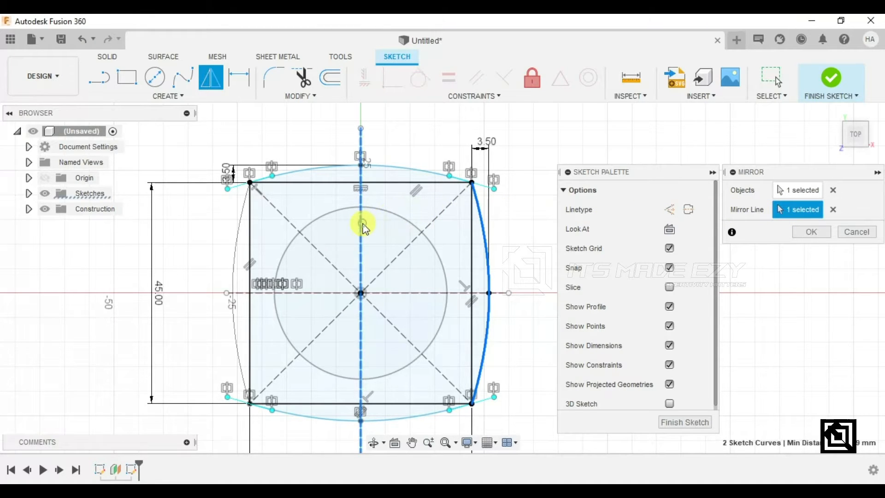
{"action": "left_click", "coordinate": [795, 233]}
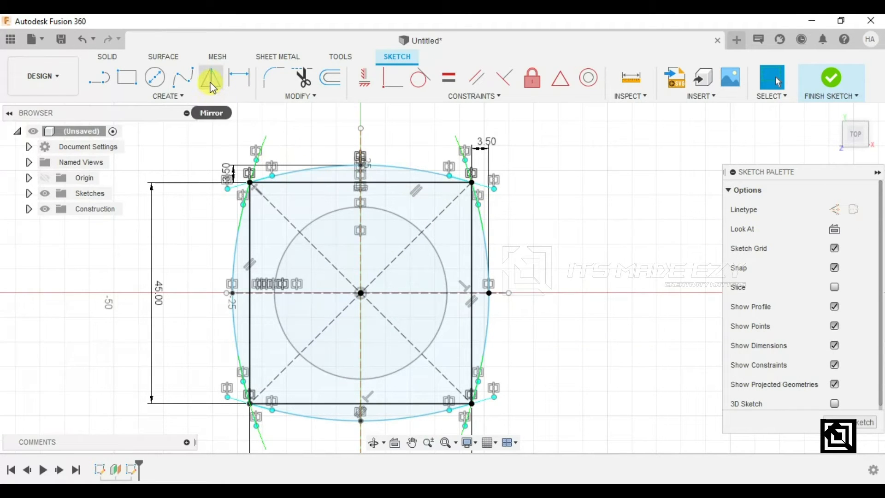
- Trim away the rectangle's four straight edges inside the spline outline and finish the sketch
{"action": "left_click", "coordinate": [297, 81]}
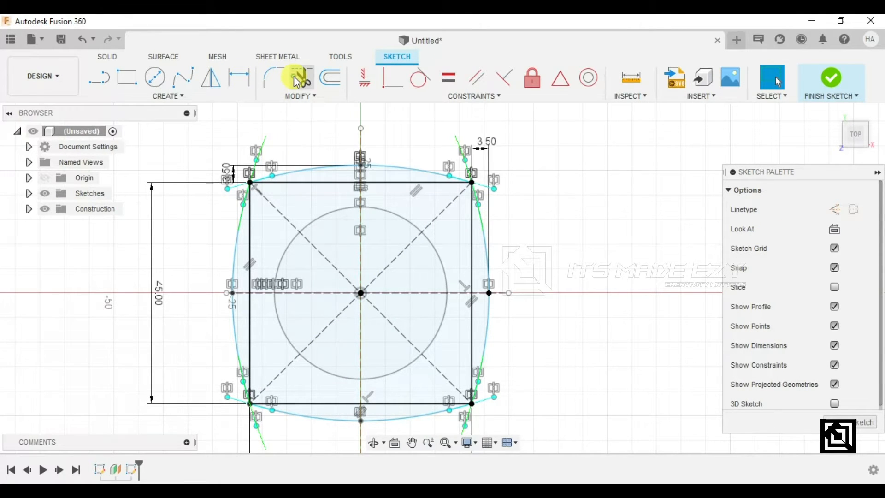
{"action": "left_click", "coordinate": [300, 189]}
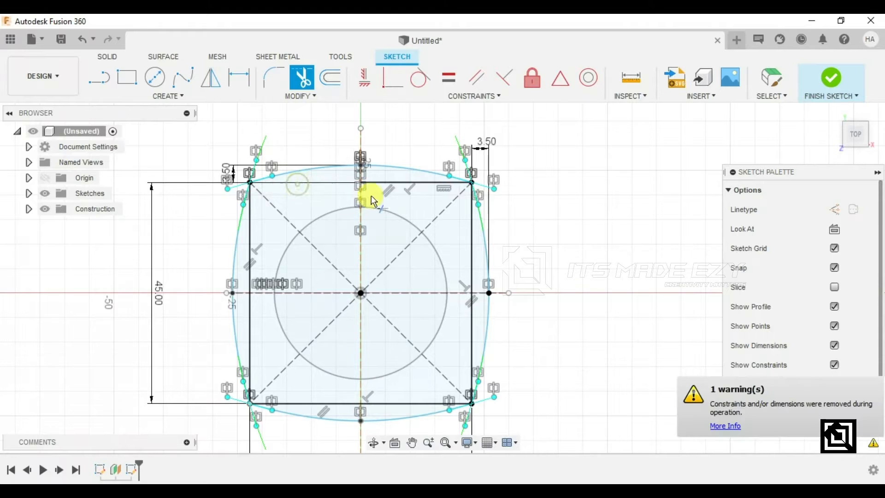
{"action": "left_click", "coordinate": [402, 186]}
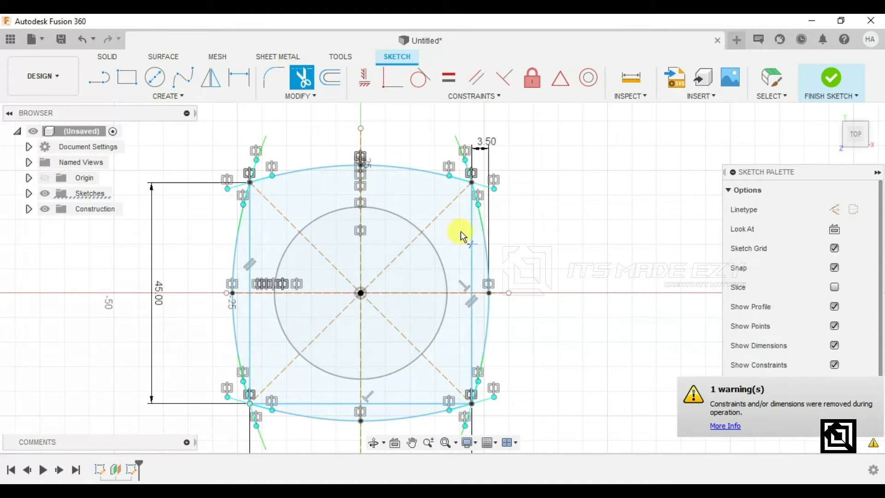
{"action": "left_click", "coordinate": [472, 310]}
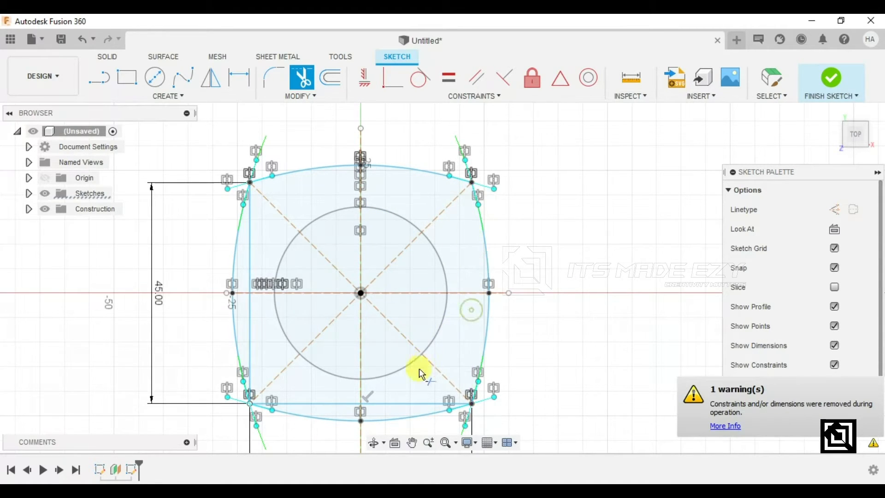
{"action": "left_click", "coordinate": [405, 404]}
{"action": "left_click", "coordinate": [323, 404]}
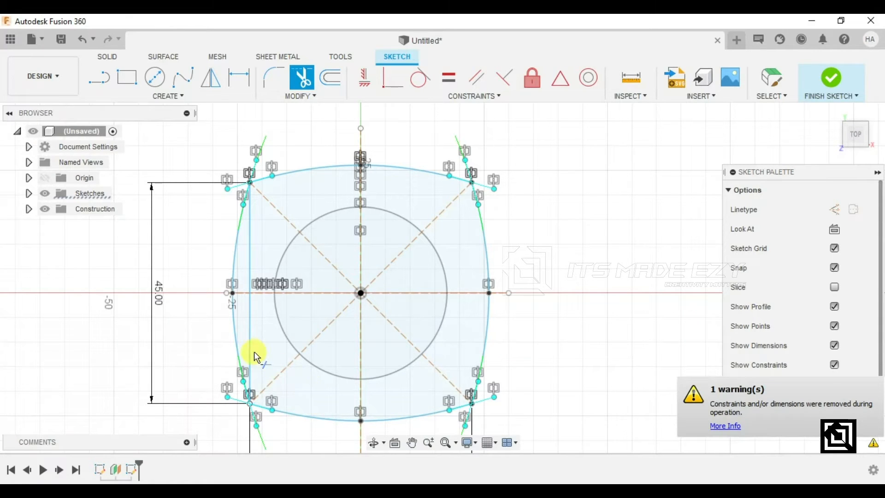
{"action": "left_click", "coordinate": [249, 339]}
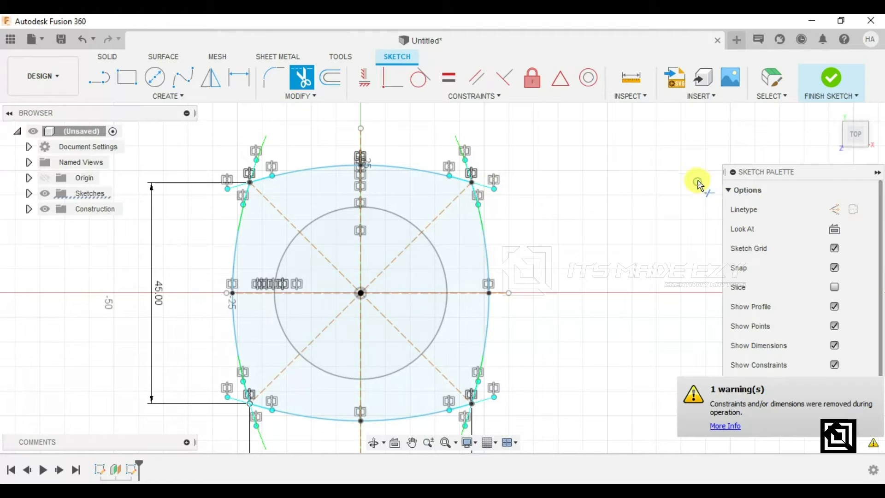
{"action": "left_click", "coordinate": [834, 81]}
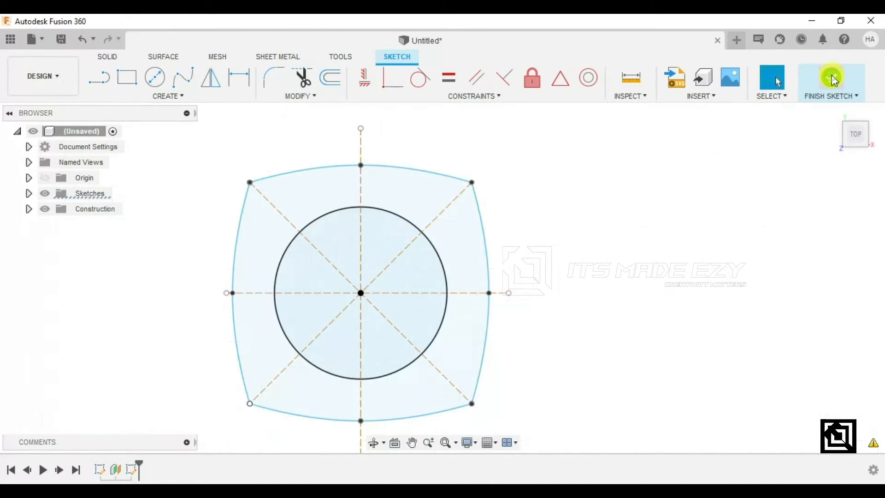
- Set up a loft from the bulged square profile down to the base circle
{"action": "left_click", "coordinate": [190, 97]}
{"action": "left_click", "coordinate": [144, 209]}
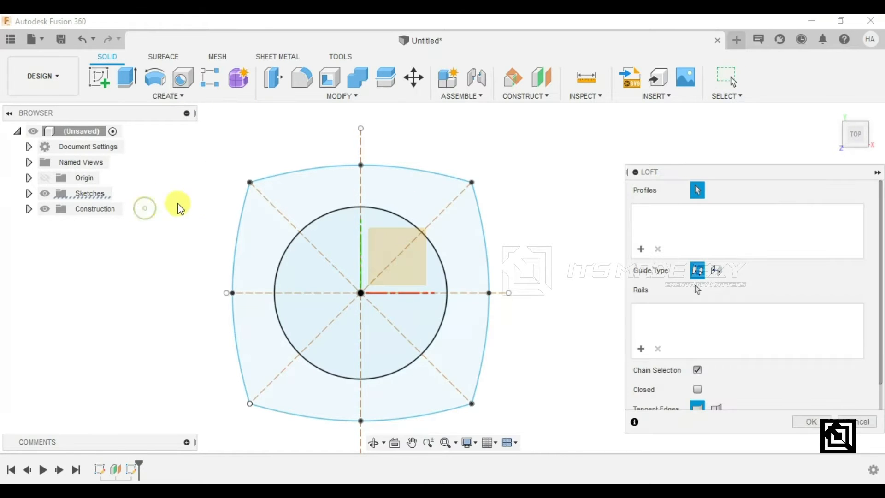
{"action": "left_click", "coordinate": [282, 221]}
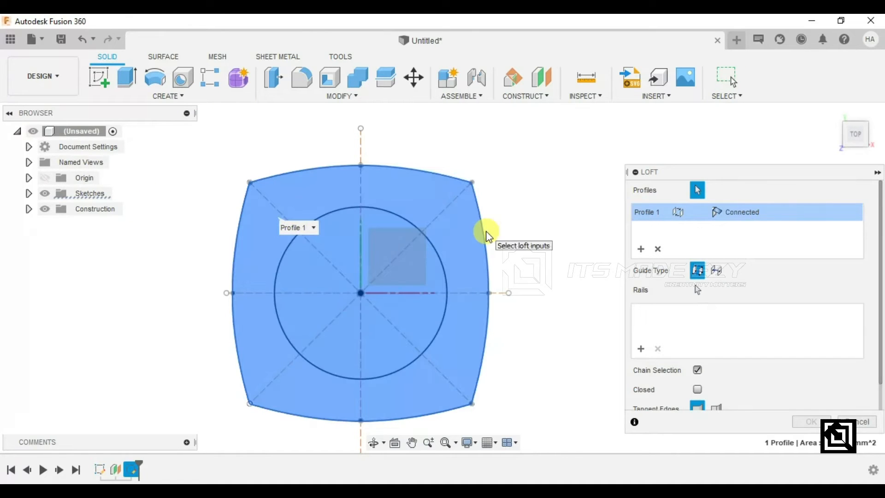
{"action": "middle_click_drag", "start_coordinate": [487, 232], "coordinate": [476, 179], "text": "shift"}
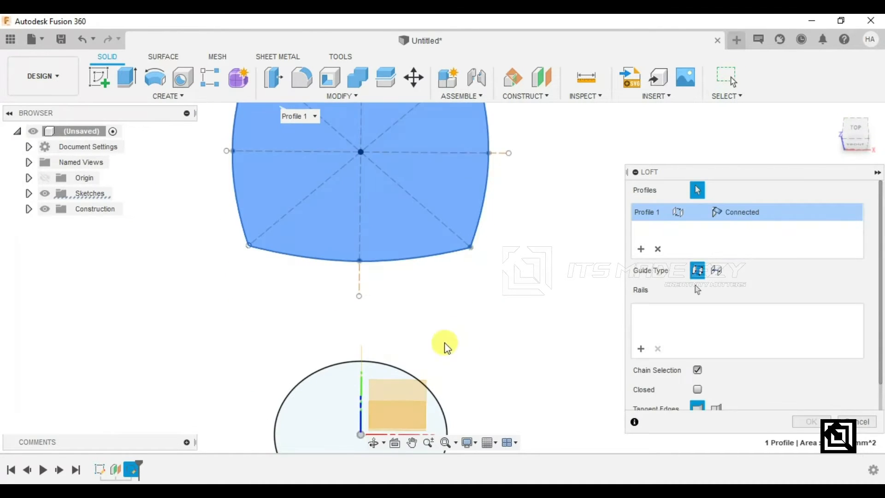
{"action": "left_click", "coordinate": [345, 392]}
{"action": "scroll", "coordinate": [408, 175], "scroll_direction": "down", "scroll_amount": 3}
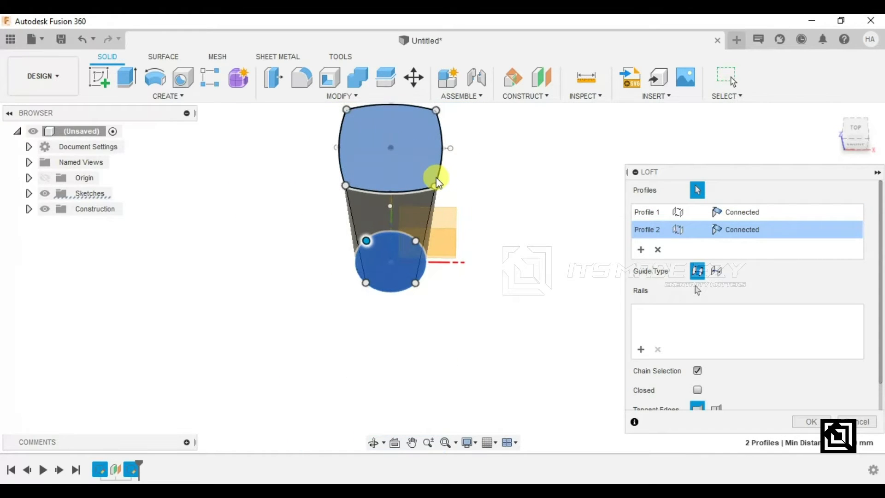
{"action": "middle_click_drag", "start_coordinate": [434, 178], "coordinate": [432, 115], "text": "shift"}
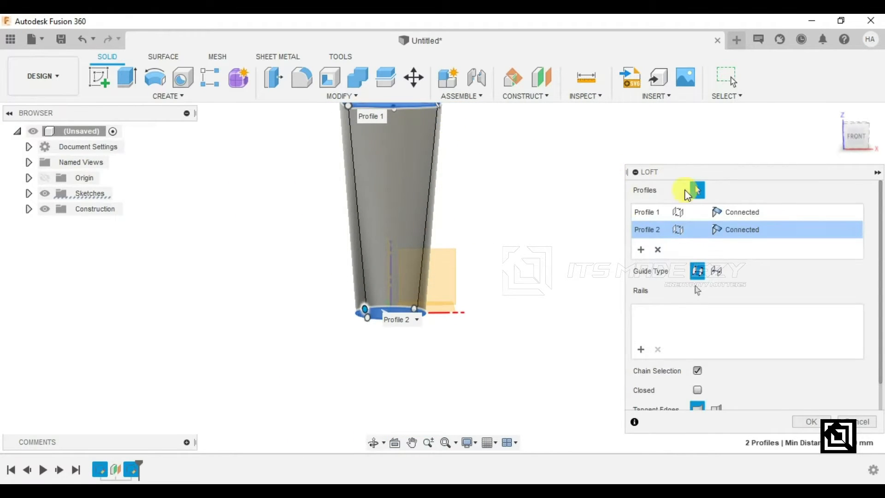
- Set the end condition of both loft profiles to Direction and create the loft
{"action": "left_click", "coordinate": [742, 213]}
{"action": "left_click", "coordinate": [748, 240]}
{"action": "left_click", "coordinate": [747, 230]}
{"action": "left_click", "coordinate": [747, 257]}
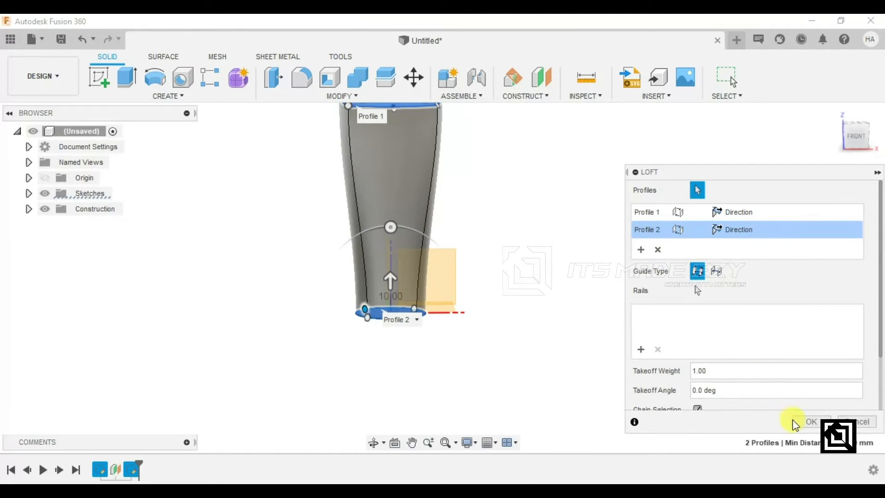
{"action": "left_click", "coordinate": [805, 423]}
{"action": "scroll", "coordinate": [598, 235], "scroll_direction": "down", "scroll_amount": 3}
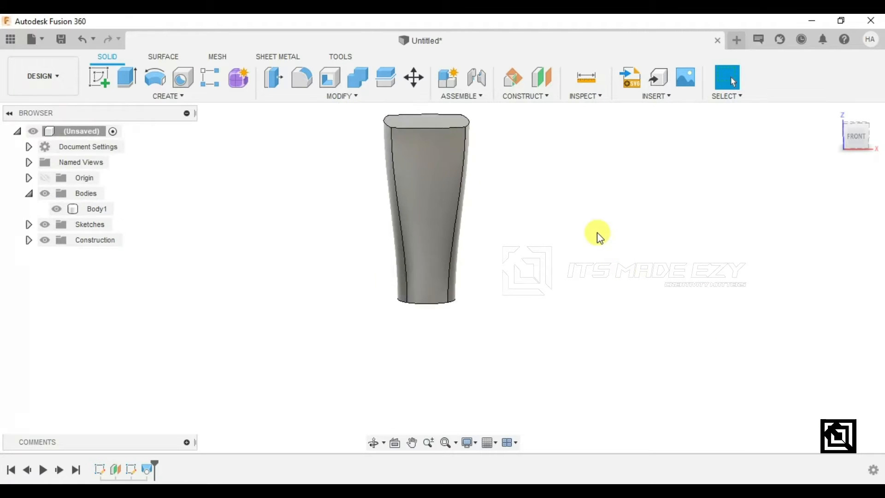
- Create an offset plane 15 mm above the lofted body's top face
{"action": "scroll", "coordinate": [468, 146], "scroll_direction": "up", "scroll_amount": 3}
{"action": "left_click", "coordinate": [470, 149]}
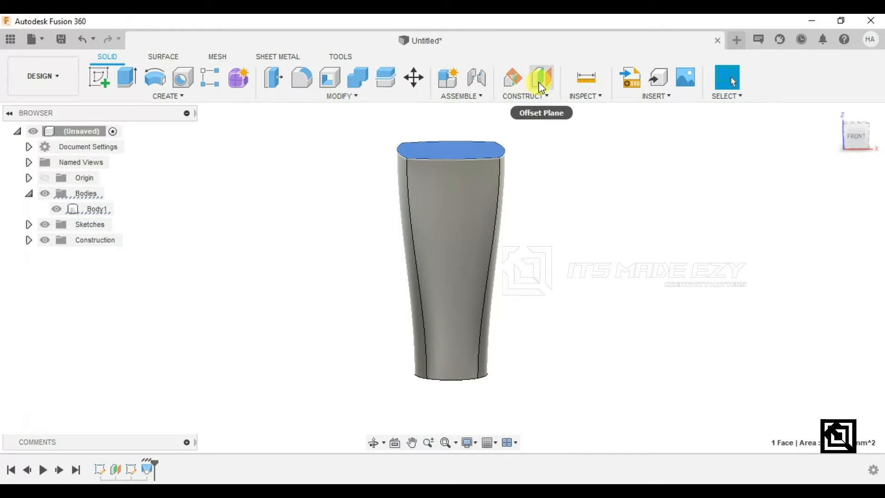
{"action": "left_click", "coordinate": [542, 87]}
{"action": "left_click_drag", "start_coordinate": [449, 131], "coordinate": [451, 107]}
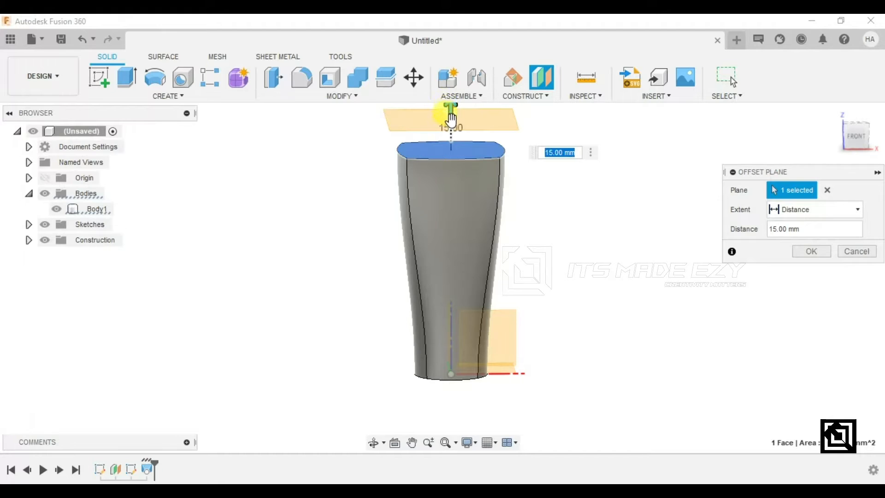
{"action": "key", "text": "Return"}
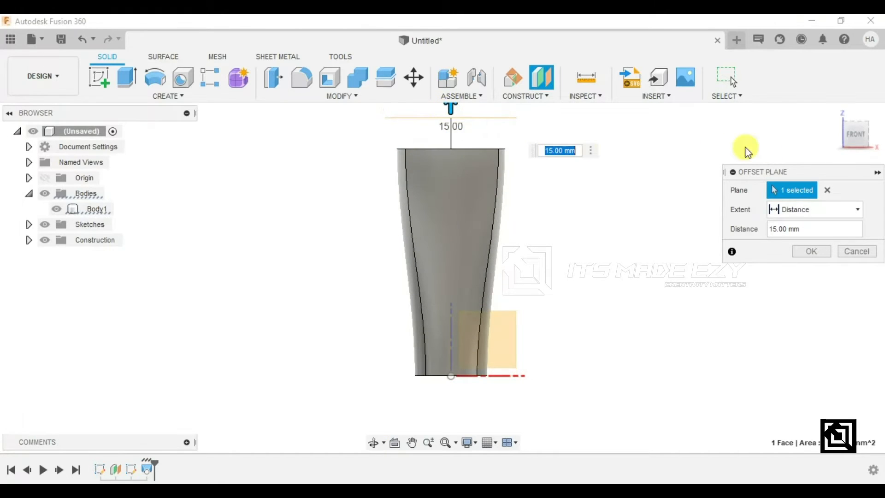
{"action": "left_click", "coordinate": [856, 139]}
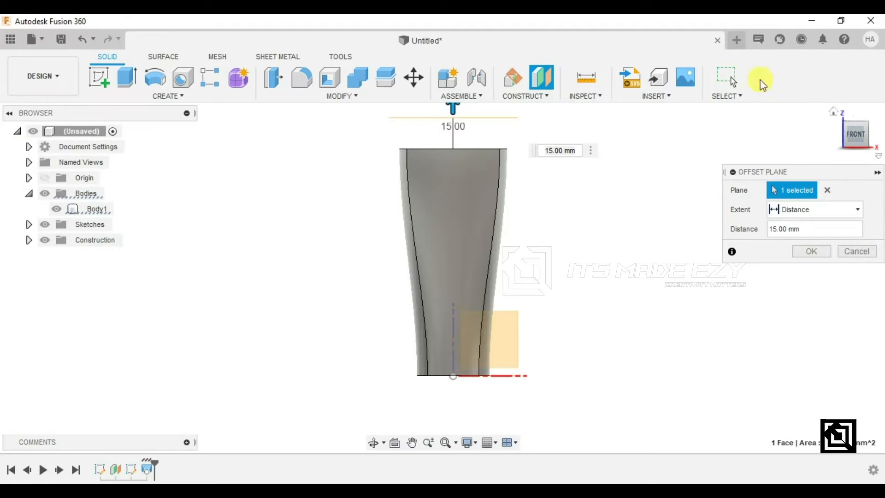
{"action": "scroll", "coordinate": [506, 135], "scroll_direction": "down", "scroll_amount": 2}
{"action": "scroll", "coordinate": [492, 126], "scroll_direction": "up", "scroll_amount": 2}
{"action": "scroll", "coordinate": [494, 130], "scroll_direction": "up", "scroll_amount": 1}
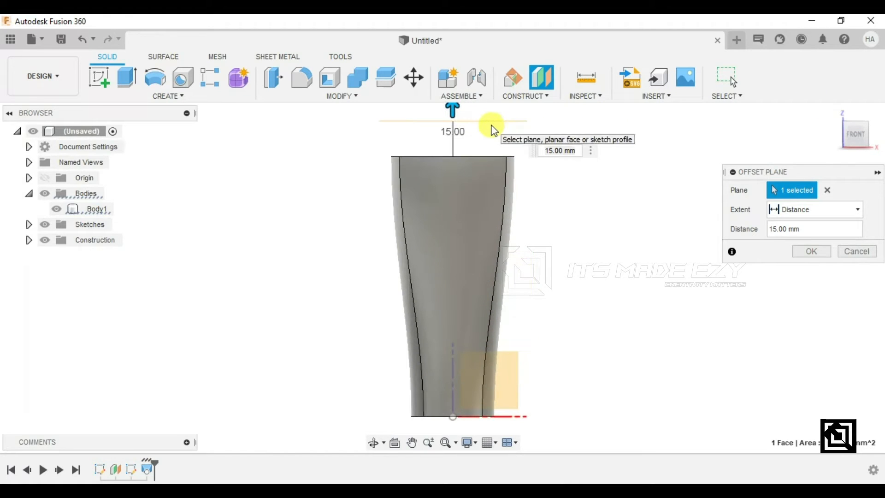
{"action": "scroll", "coordinate": [539, 184], "scroll_direction": "down", "scroll_amount": 2}
{"action": "scroll", "coordinate": [492, 129], "scroll_direction": "up", "scroll_amount": 1}
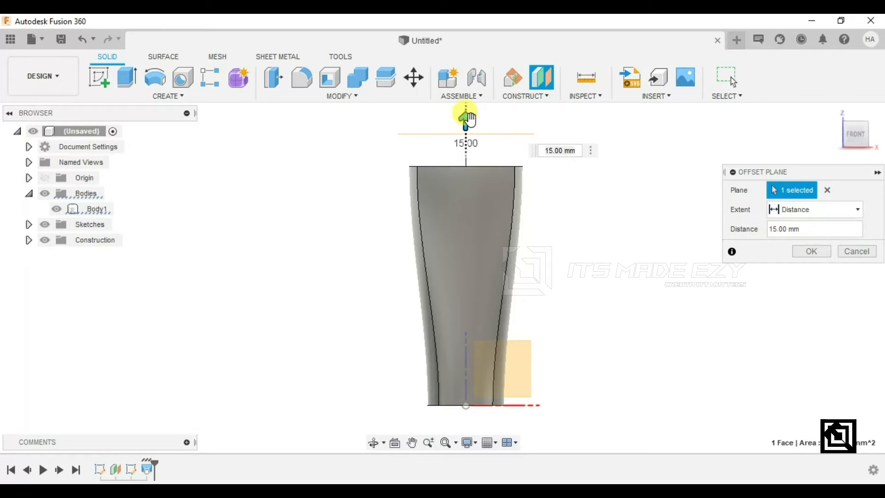
{"action": "left_click", "coordinate": [812, 251]}
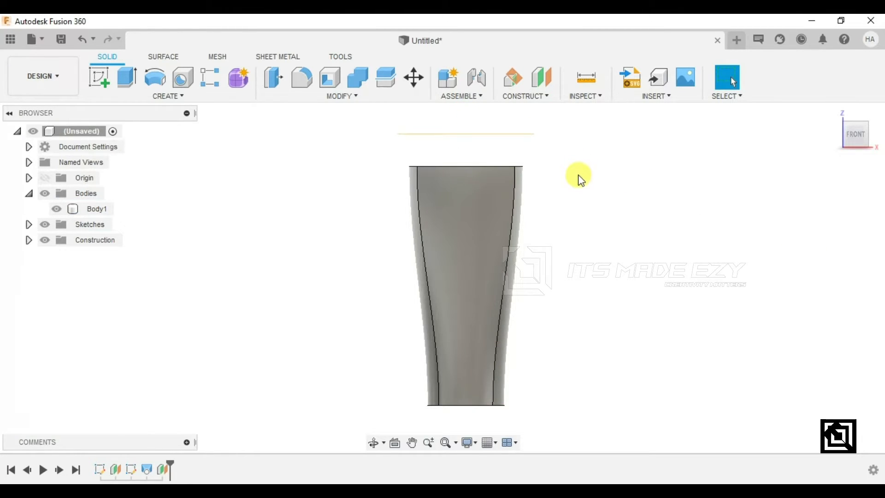
- Start a new sketch on the offset plane above the lofted body
{"action": "middle_click_drag", "start_coordinate": [582, 181], "coordinate": [585, 197], "text": "shift"}
{"action": "left_click", "coordinate": [482, 139]}
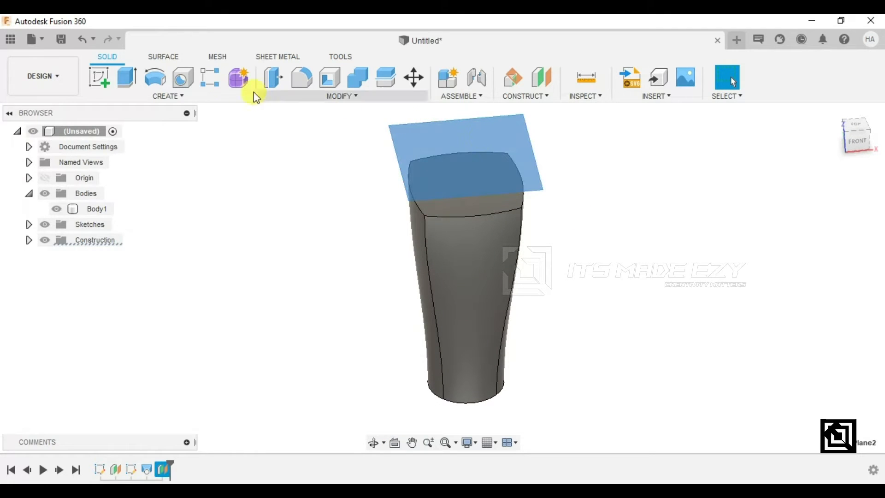
{"action": "left_click", "coordinate": [99, 78]}
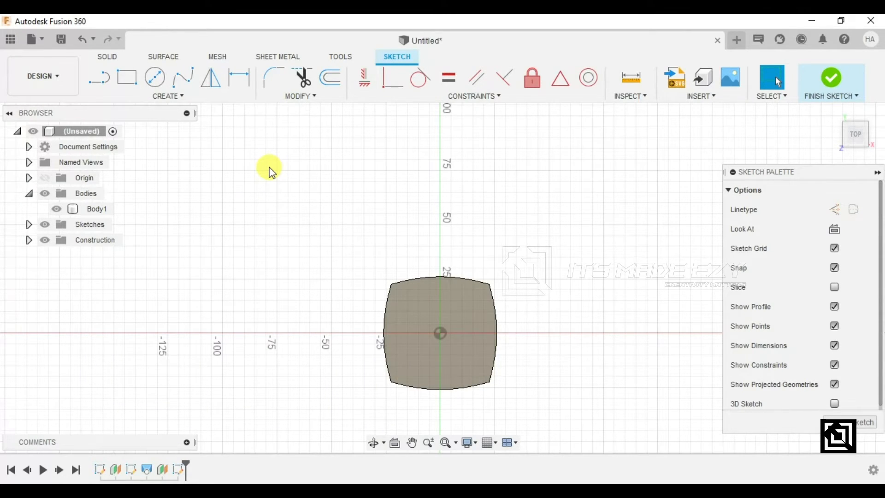
- Draw a center rectangle centered on the origin as a square of about 30 mm inside the body outline
{"action": "left_click", "coordinate": [159, 95]}
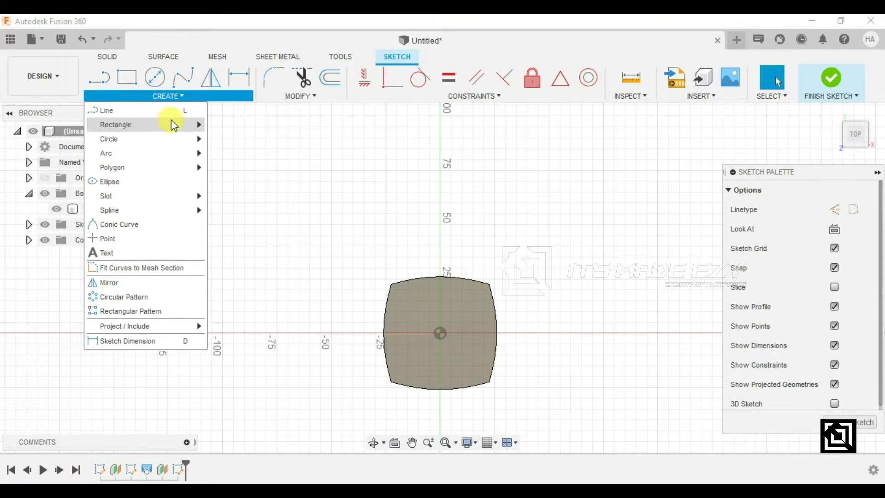
{"action": "mouse_move", "coordinate": [171, 123]}
{"action": "left_click", "coordinate": [236, 152]}
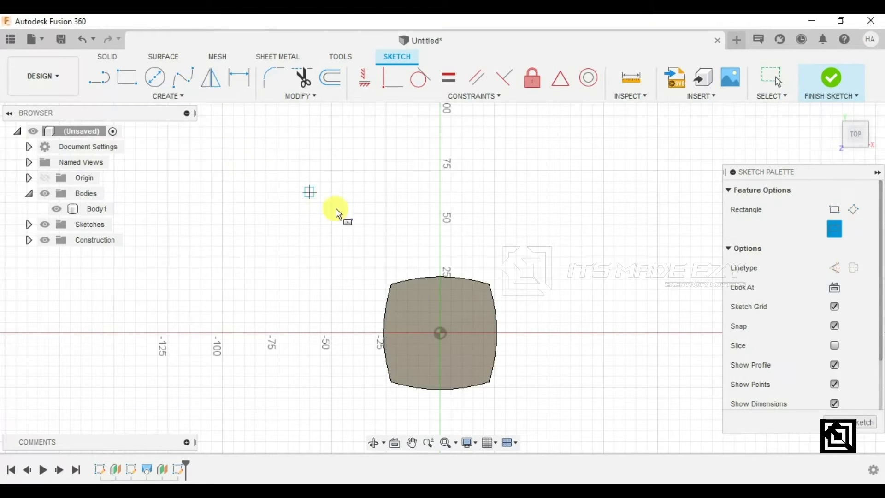
{"action": "scroll", "coordinate": [393, 244], "scroll_direction": "down", "scroll_amount": 2}
{"action": "scroll", "coordinate": [439, 328], "scroll_direction": "up", "scroll_amount": 6}
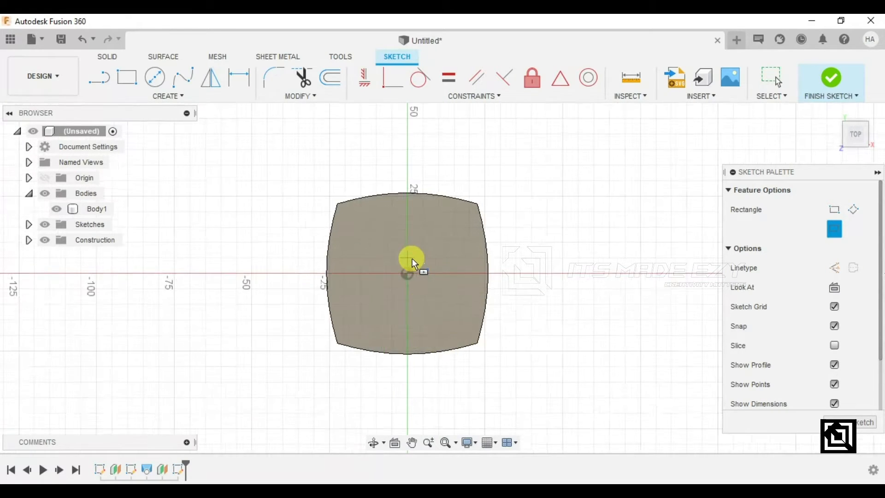
{"action": "left_click", "coordinate": [405, 279]}
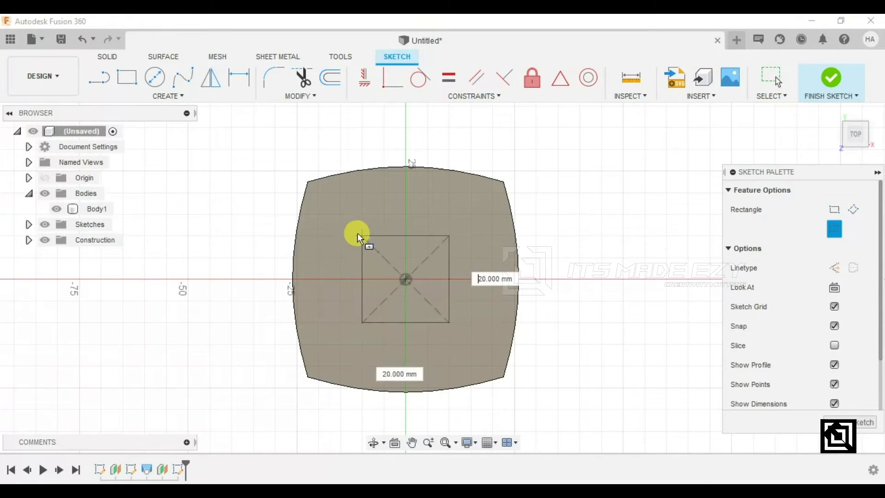
{"action": "left_click", "coordinate": [339, 210]}
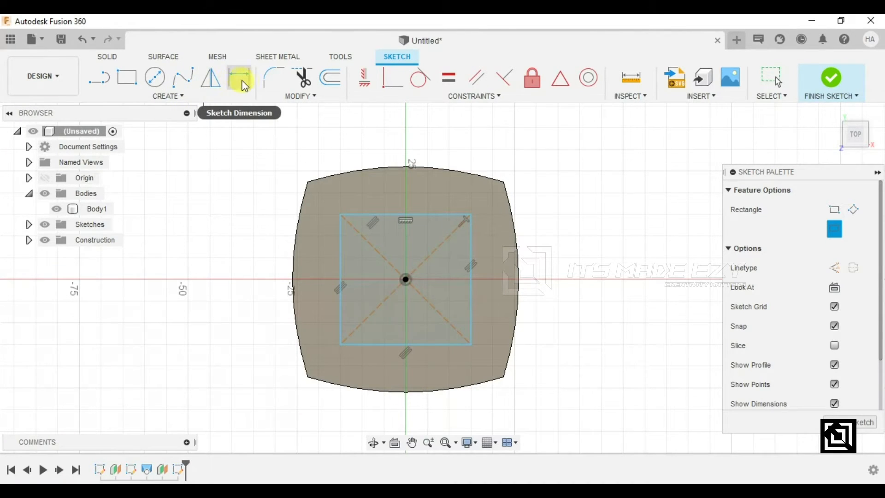
- Draw a fit point spline between the square's two upper corners, bulging slightly outward at the vertical axis
{"action": "left_click", "coordinate": [341, 214]}
{"action": "left_click", "coordinate": [405, 206]}
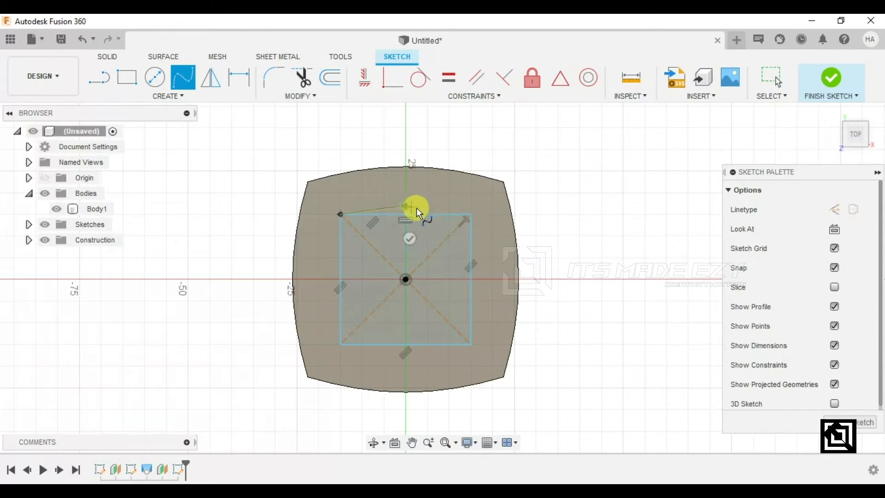
{"action": "left_click", "coordinate": [470, 214]}
{"action": "left_click", "coordinate": [463, 244]}
- Dimension the upper spline's middle point 2 mm from the square's upper edge
{"action": "left_click", "coordinate": [238, 83]}
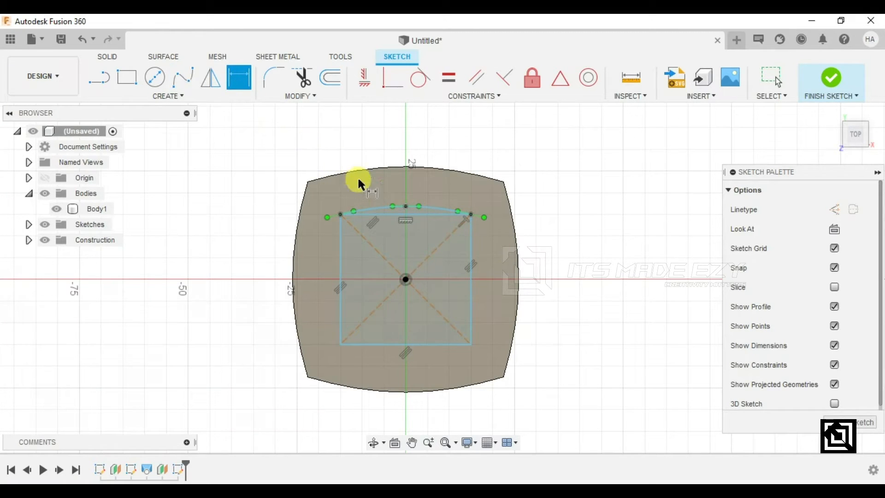
{"action": "left_click", "coordinate": [405, 207]}
{"action": "left_click", "coordinate": [406, 213]}
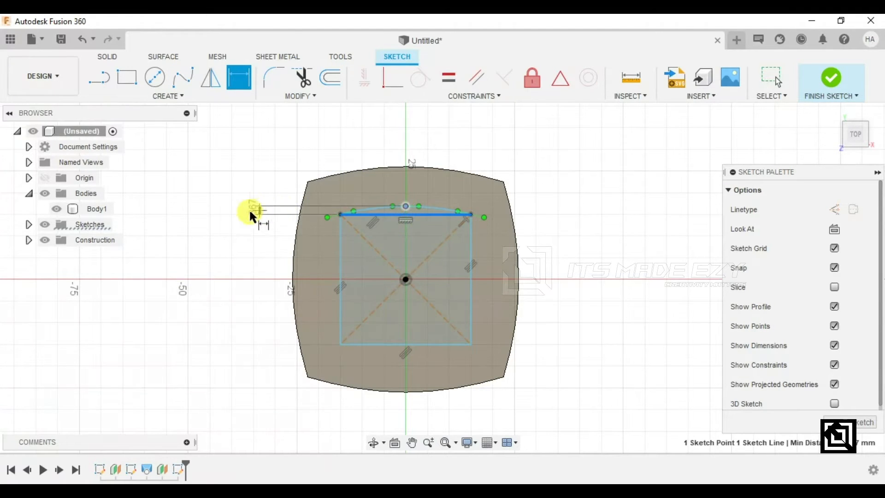
{"action": "left_click", "coordinate": [239, 212]}
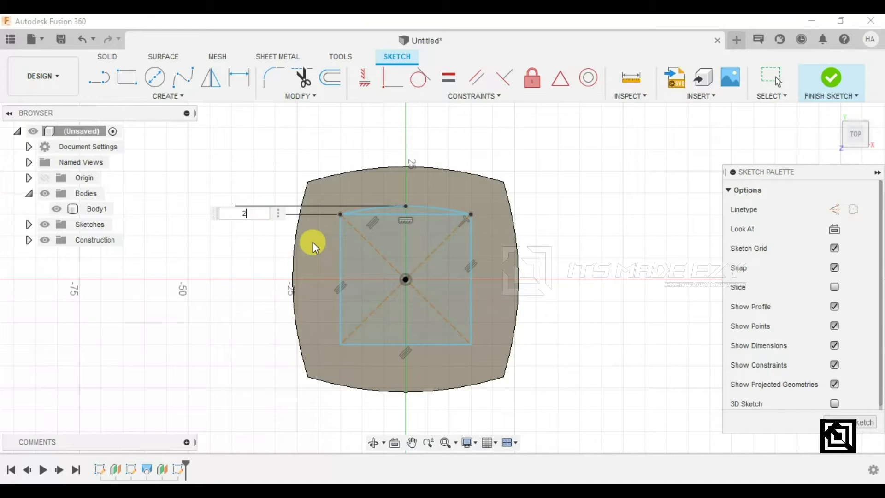
{"action": "type", "text": "2"}
{"action": "key", "text": "Return"}
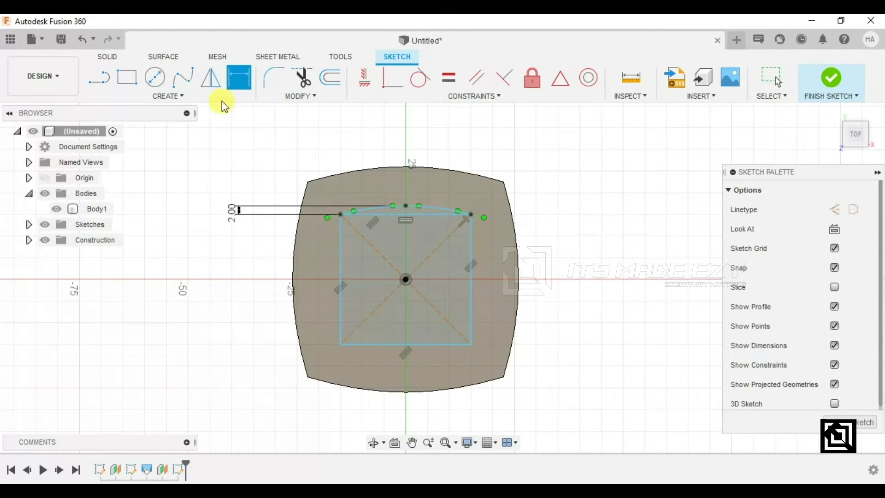
- Draw a fit point spline between the square's two left corners, bulging outward at the horizontal axis
{"action": "left_click", "coordinate": [182, 78]}
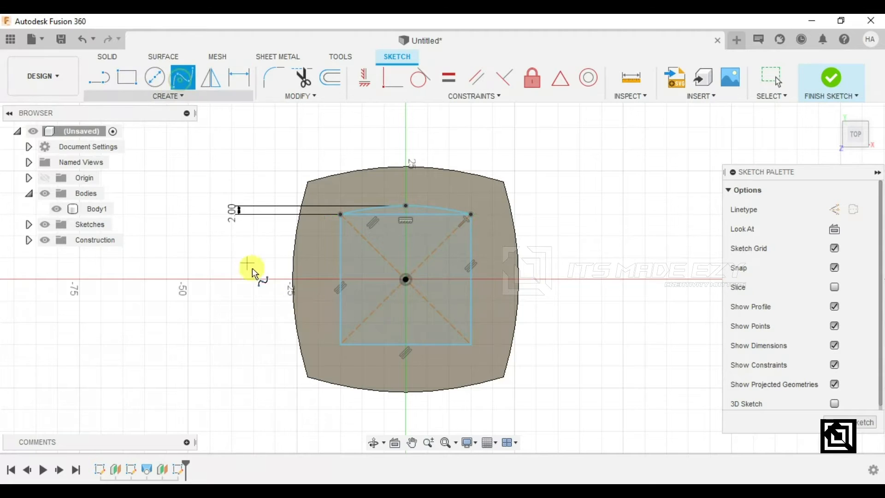
{"action": "left_click", "coordinate": [341, 344]}
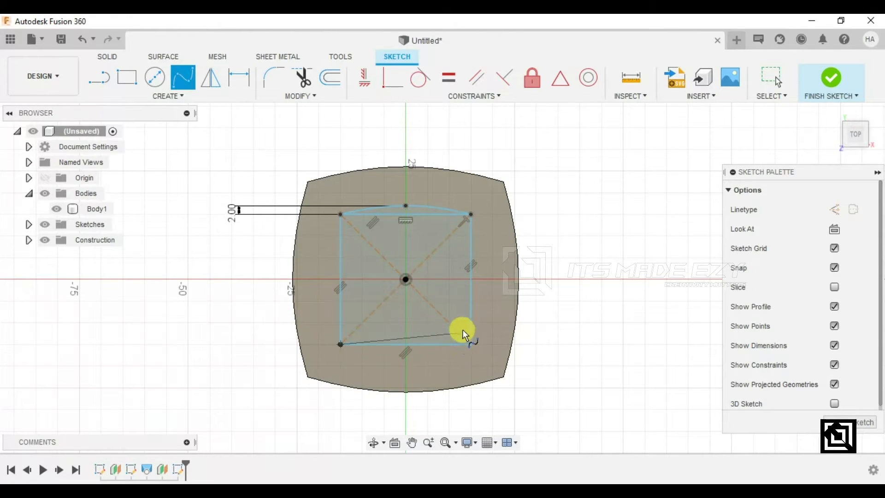
{"action": "left_click", "coordinate": [327, 278]}
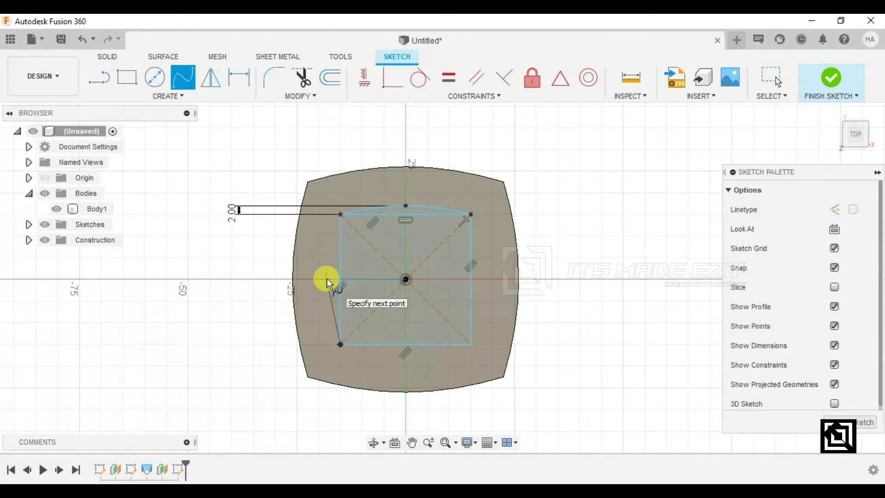
{"action": "left_click", "coordinate": [341, 213]}
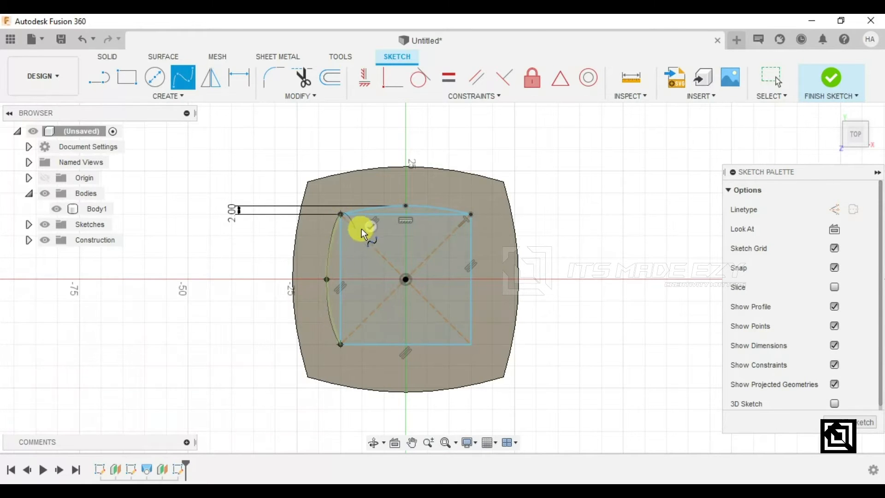
{"action": "left_click", "coordinate": [371, 226]}
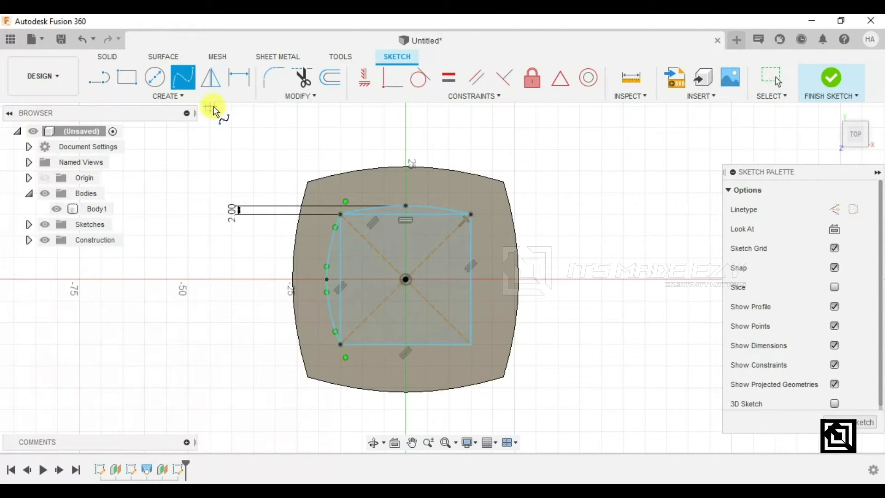
- Dimension the left spline's middle point 2 mm from the square's left edge
{"action": "left_click", "coordinate": [231, 84]}
{"action": "left_click", "coordinate": [327, 280]}
{"action": "left_click", "coordinate": [341, 282]}
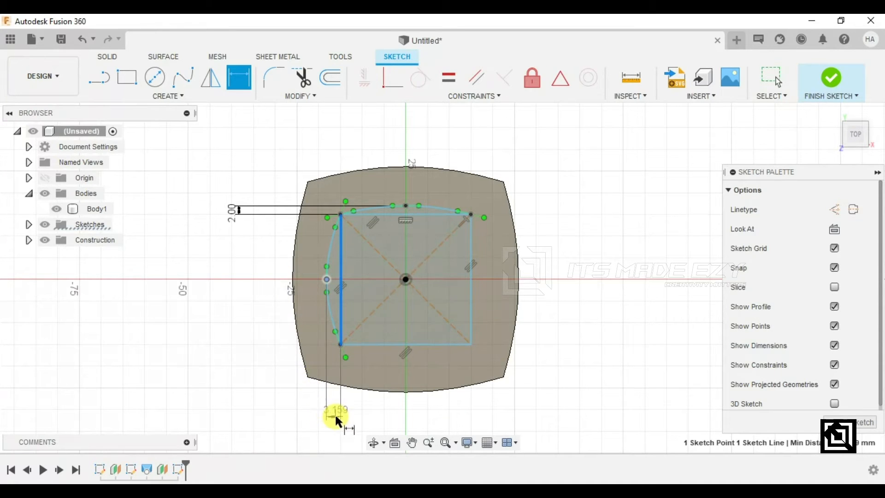
{"action": "left_click", "coordinate": [335, 416]}
{"action": "type", "text": "2"}
{"action": "key", "text": "Return"}
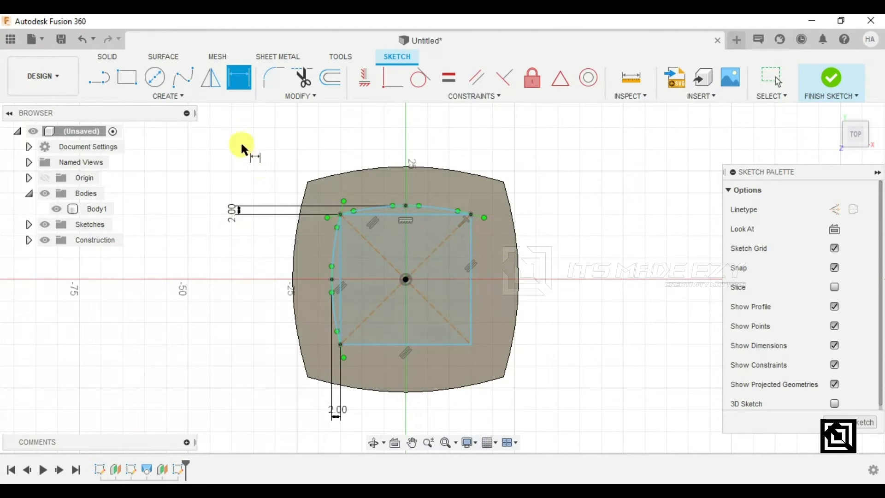
- Draw a vertical and a horizontal line through the origin, both extending beyond the body outline
{"action": "left_click", "coordinate": [99, 77]}
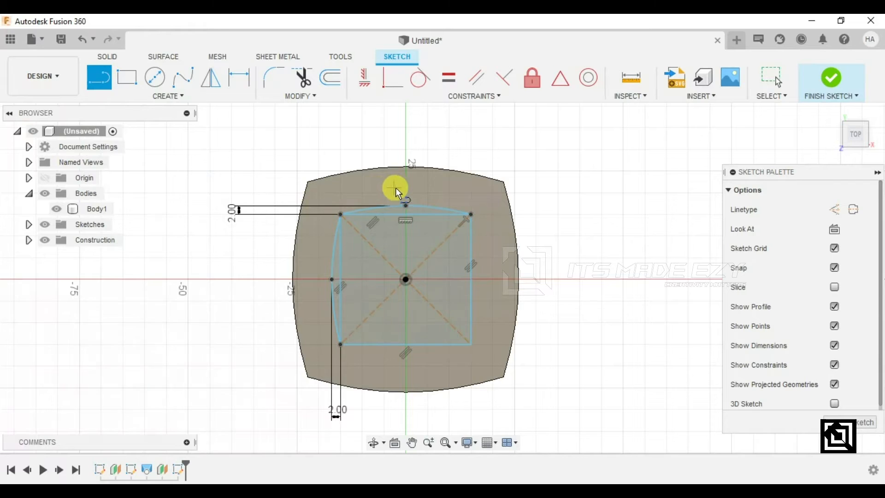
{"action": "left_click_drag", "start_coordinate": [408, 151], "coordinate": [408, 408]}
{"action": "left_click", "coordinate": [408, 407]}
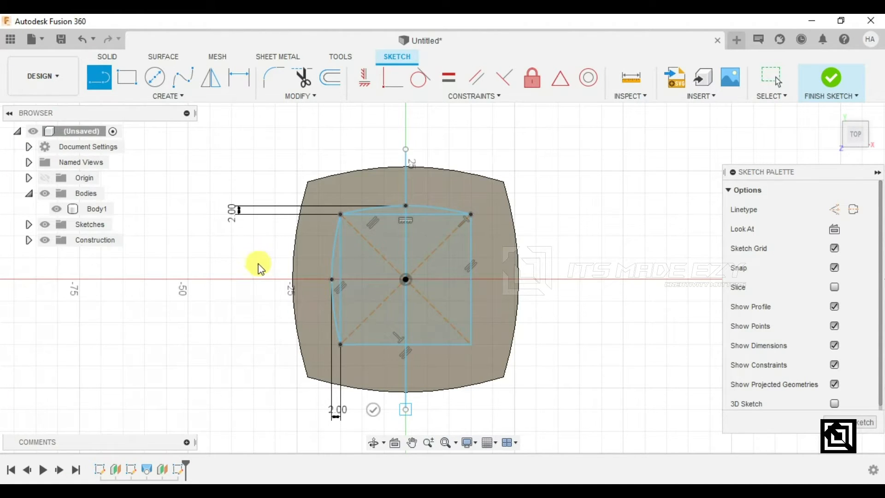
{"action": "key", "text": "Escape"}
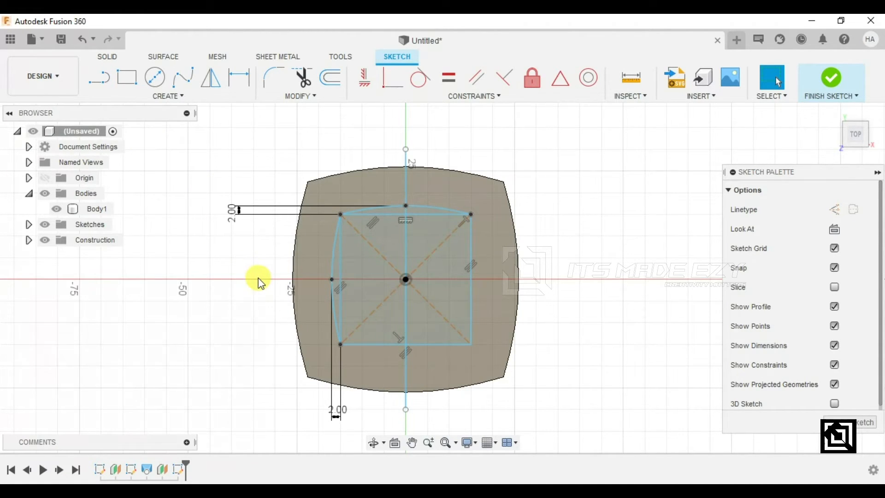
{"action": "left_click", "coordinate": [99, 78]}
{"action": "left_click", "coordinate": [232, 280]}
{"action": "left_click", "coordinate": [546, 279]}
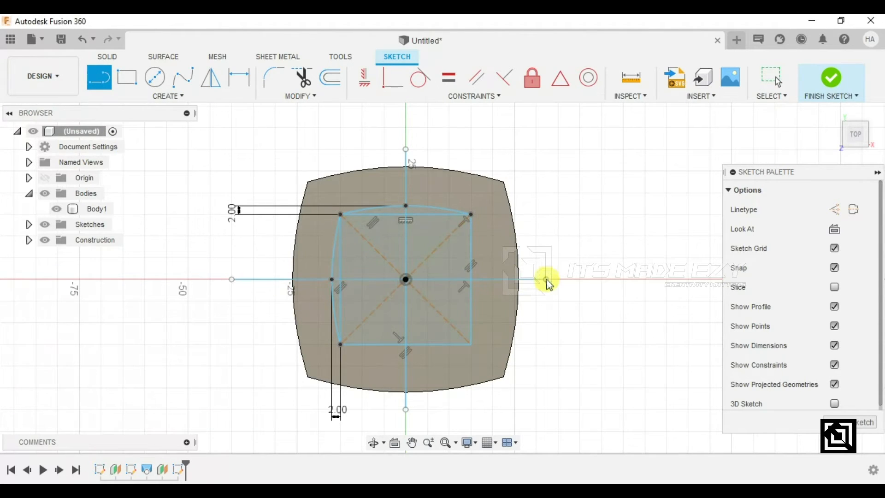
{"action": "key", "text": "Escape"}
- Convert the vertical and horizontal lines through the origin to construction lines
{"action": "left_click", "coordinate": [405, 161]}
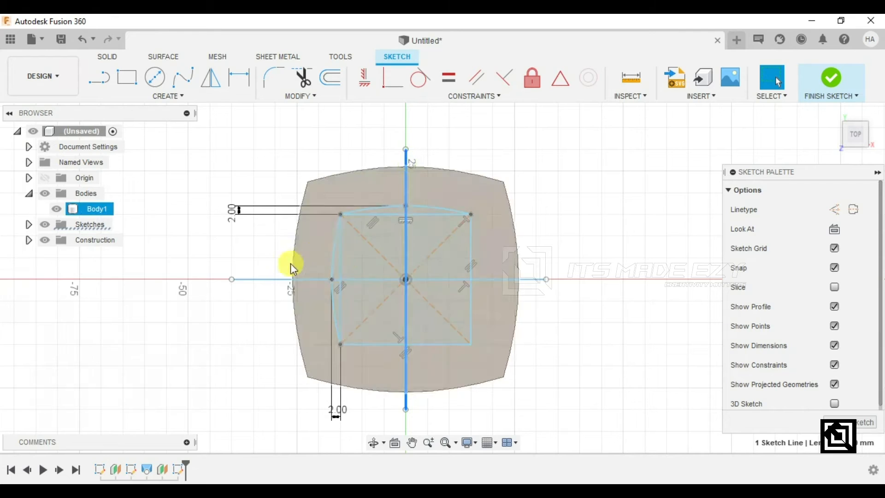
{"action": "left_click", "coordinate": [263, 279], "text": "shift"}
{"action": "right_click", "coordinate": [263, 279]}
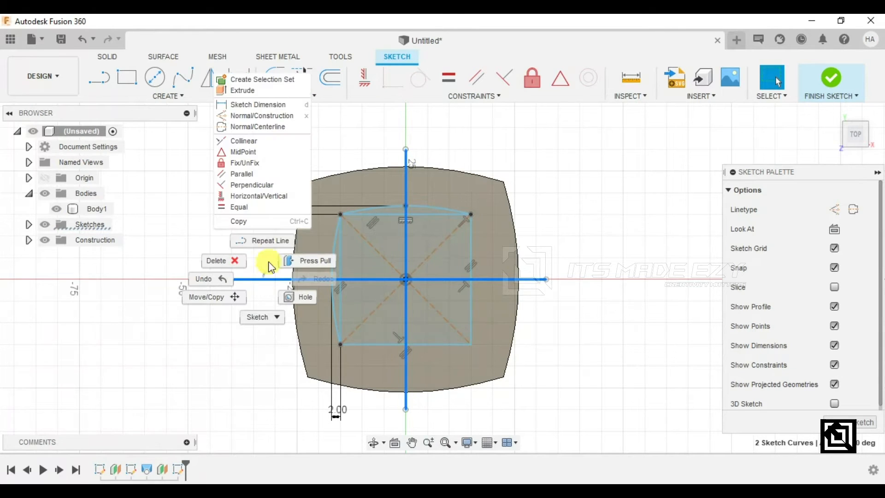
{"action": "left_click", "coordinate": [263, 115]}
{"action": "left_click", "coordinate": [267, 121]}
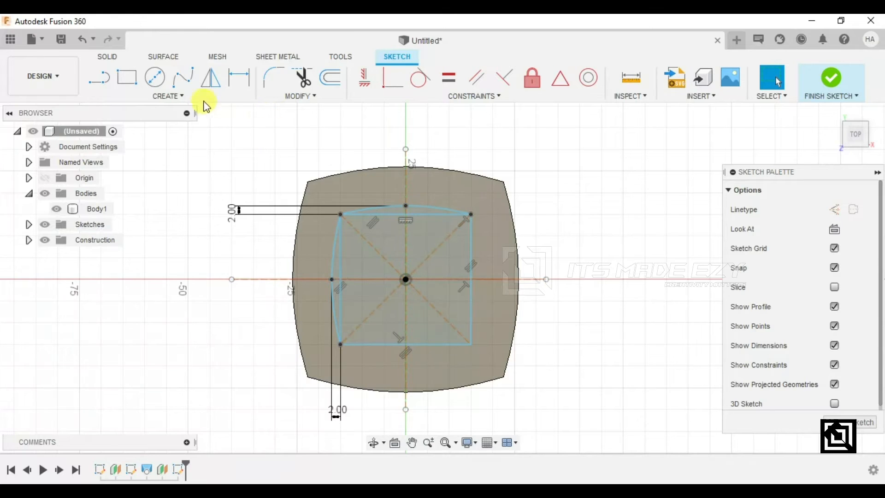
- Mirror the upper spline across the horizontal construction line onto the square's lower side
{"action": "left_click", "coordinate": [205, 85]}
{"action": "left_click", "coordinate": [370, 209]}
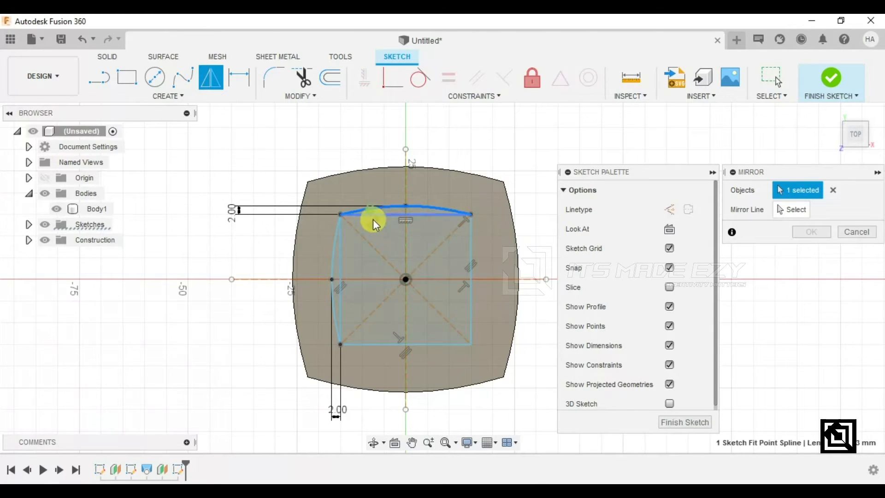
{"action": "left_click", "coordinate": [369, 278]}
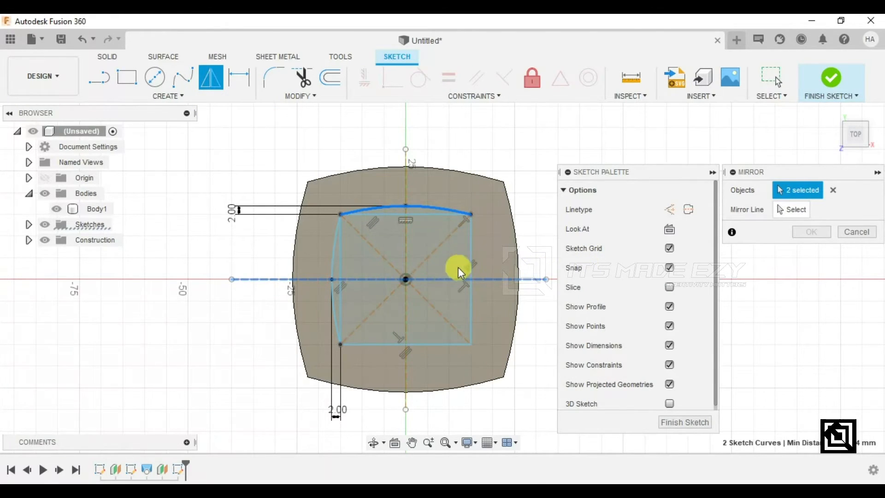
{"action": "left_click", "coordinate": [454, 281]}
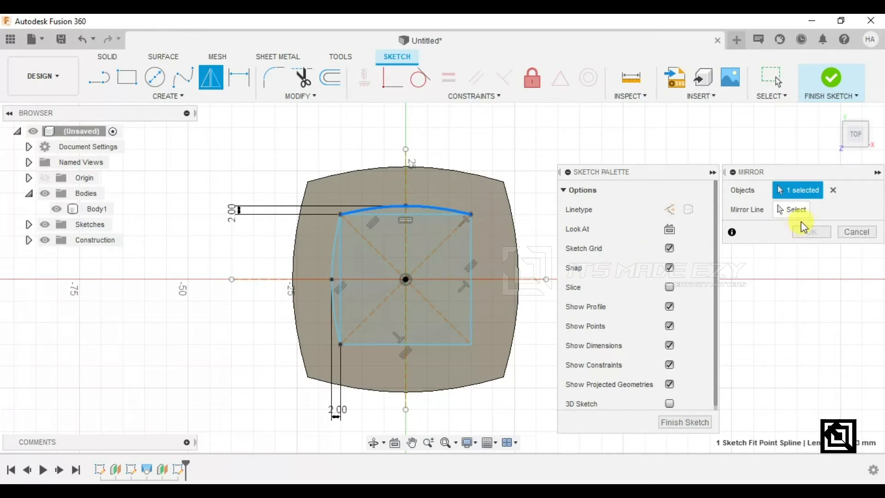
{"action": "left_click", "coordinate": [798, 215]}
{"action": "left_click", "coordinate": [537, 279]}
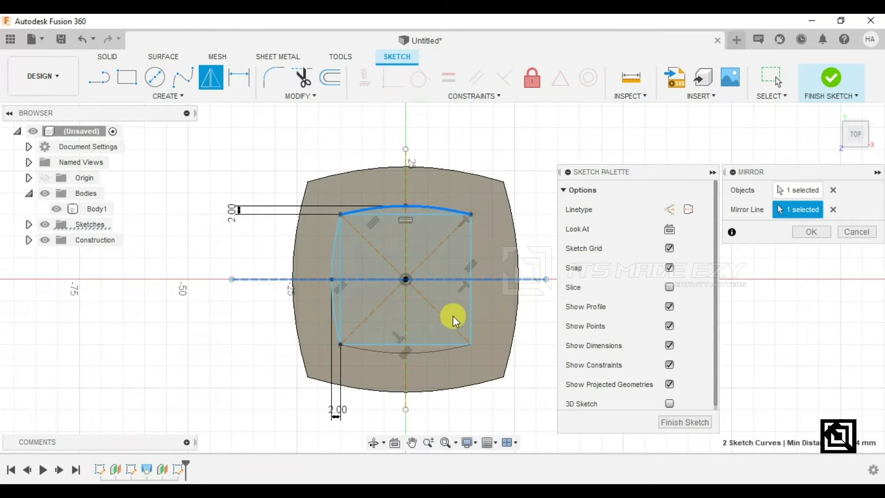
{"action": "left_click", "coordinate": [812, 233]}
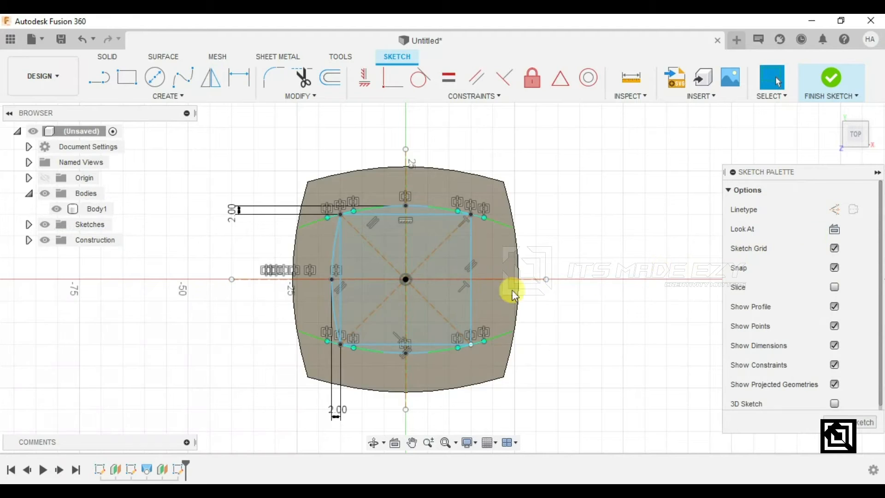
- Mirror the left spline across the vertical construction line onto the square's right side
{"action": "left_click", "coordinate": [332, 262]}
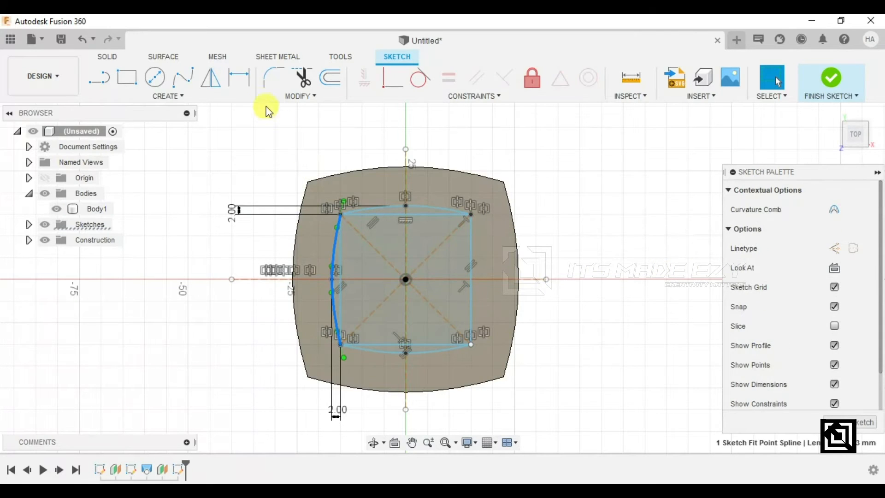
{"action": "left_click", "coordinate": [211, 78]}
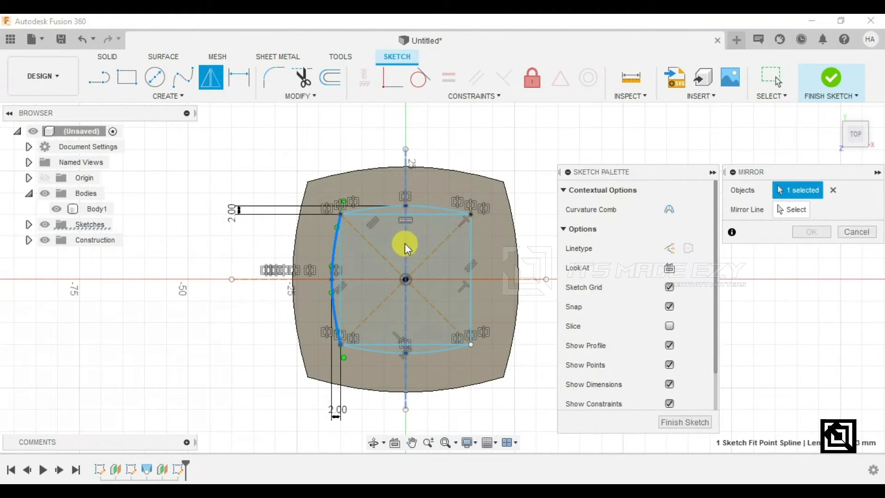
{"action": "left_click", "coordinate": [797, 212]}
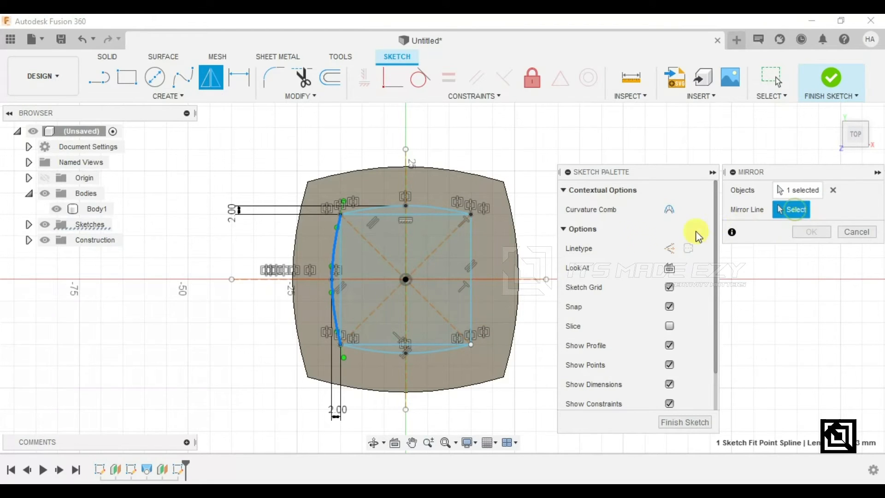
{"action": "left_click", "coordinate": [406, 248]}
{"action": "left_click", "coordinate": [810, 234]}
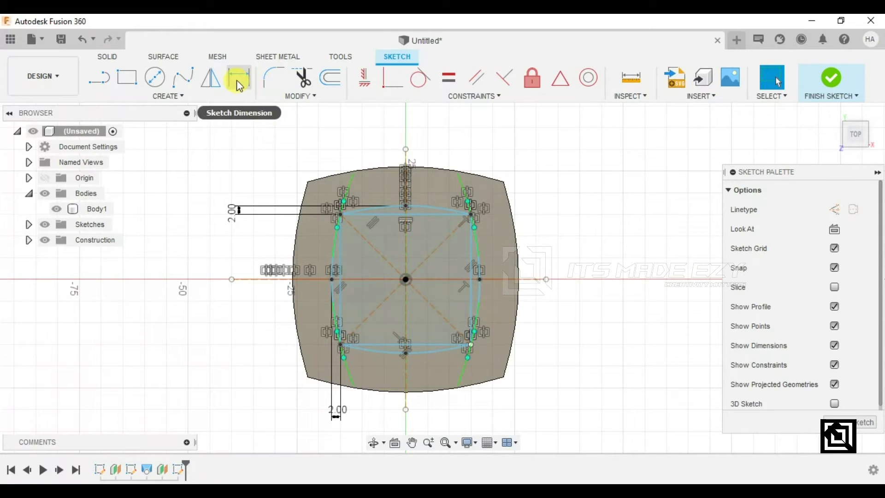
- Trim the square's four straight sides so only the bulged outline remains, and finish the sketch
{"action": "left_click", "coordinate": [301, 78]}
{"action": "left_click", "coordinate": [361, 214]}
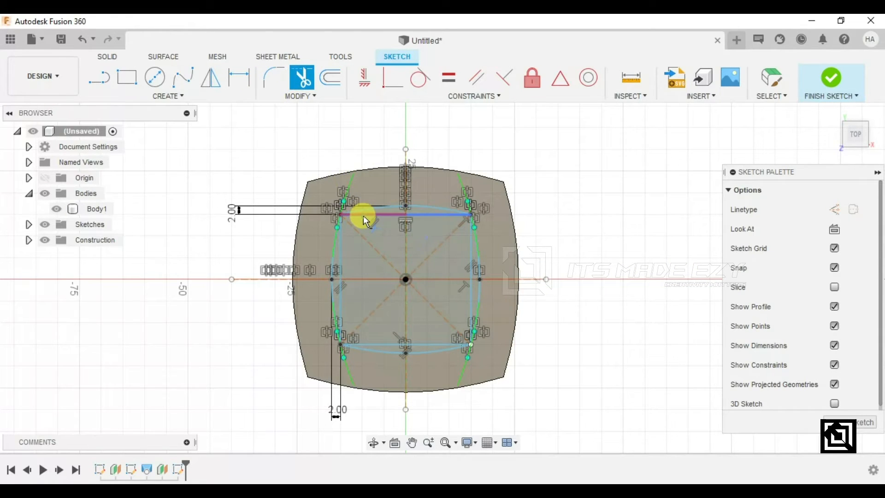
{"action": "left_click", "coordinate": [470, 259]}
{"action": "left_click", "coordinate": [436, 343]}
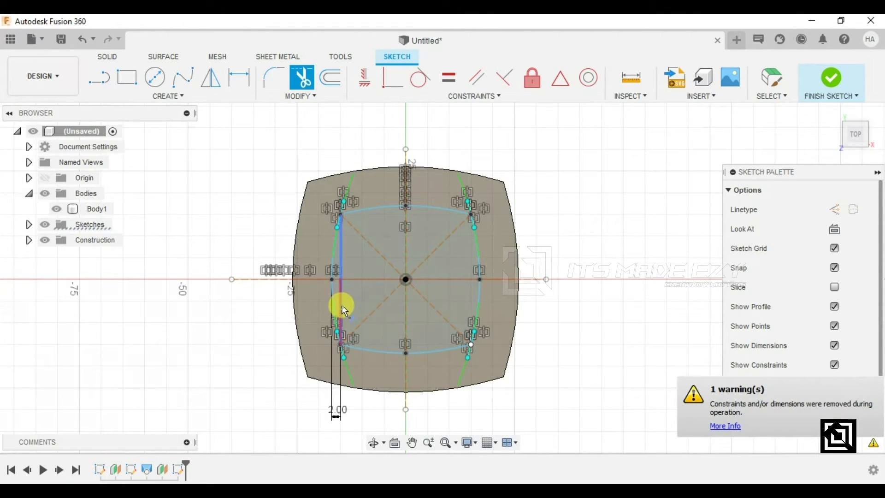
{"action": "left_click", "coordinate": [342, 258]}
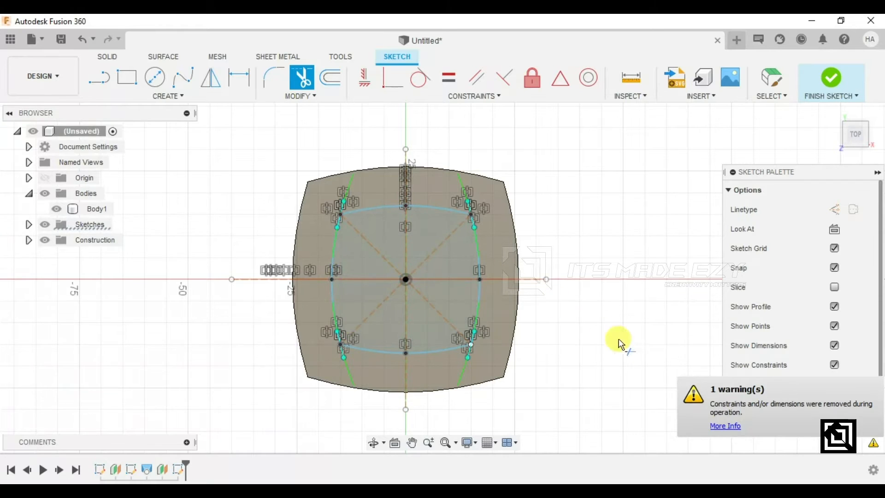
{"action": "right_click", "coordinate": [641, 346]}
{"action": "left_click", "coordinate": [674, 344]}
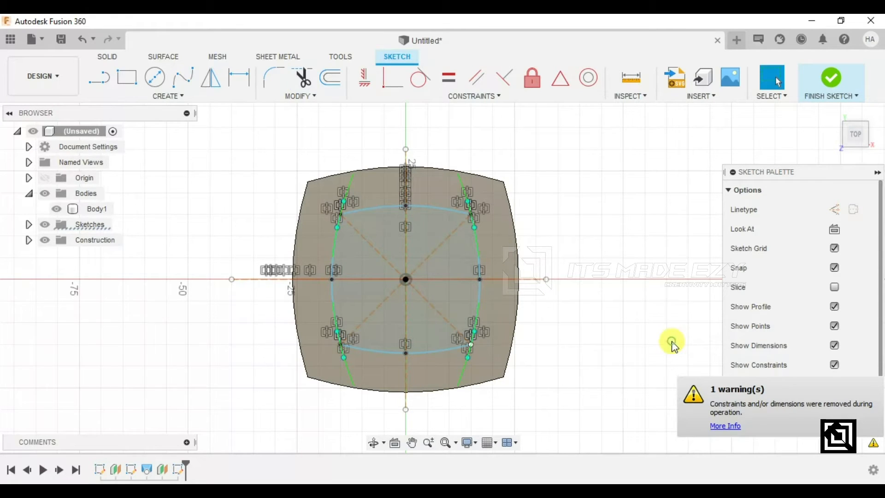
{"action": "left_click", "coordinate": [833, 79]}
- Start a Loft between the small bulged square profile and the top face of the body
{"action": "mouse_move", "coordinate": [599, 254]}
{"action": "middle_mouse_down", "text": "shift"}
{"action": "mouse_move", "coordinate": [615, 222]}
{"action": "mouse_move", "coordinate": [650, 216]}
{"action": "middle_mouse_up", "text": "shift"}
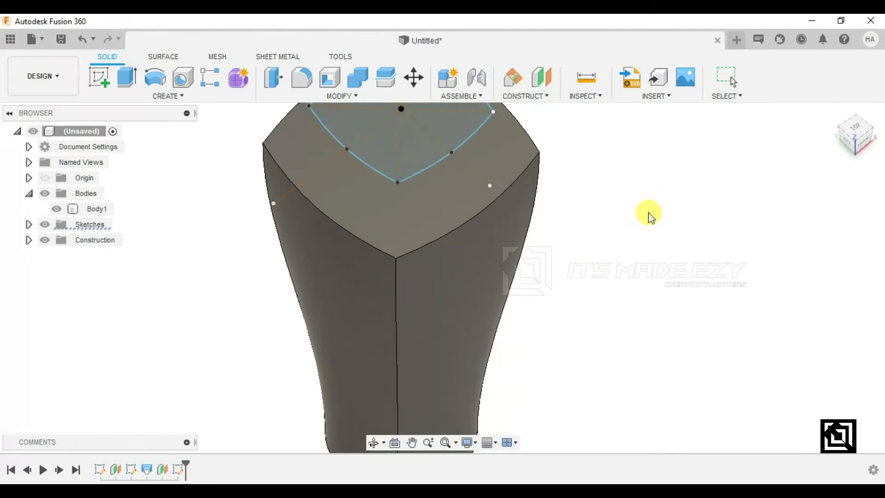
{"action": "scroll", "coordinate": [650, 217], "scroll_direction": "down", "scroll_amount": 5}
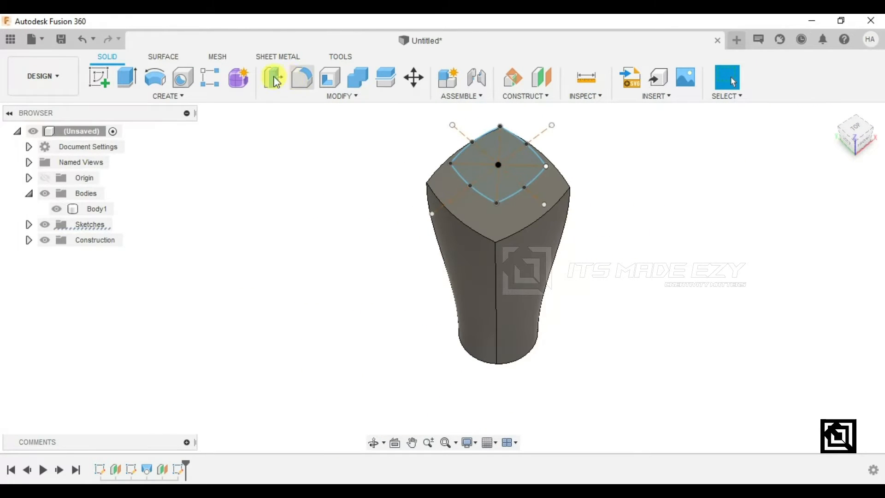
{"action": "left_click", "coordinate": [183, 97]}
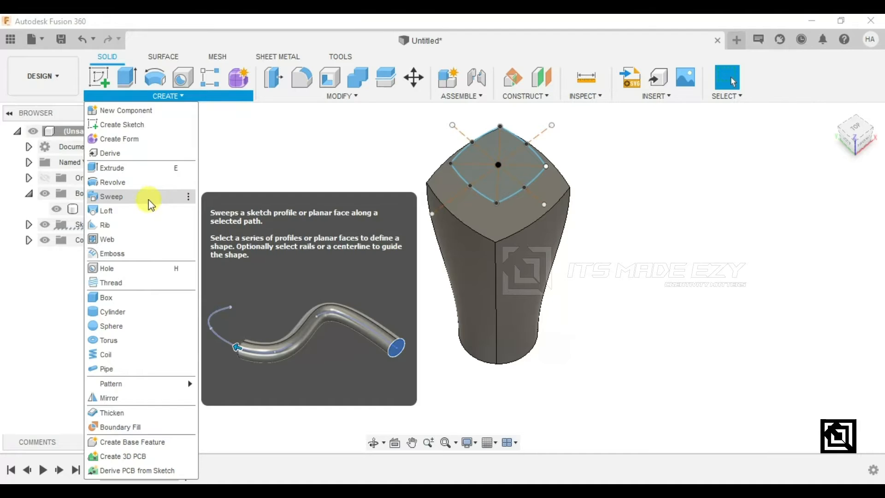
{"action": "left_click", "coordinate": [145, 210]}
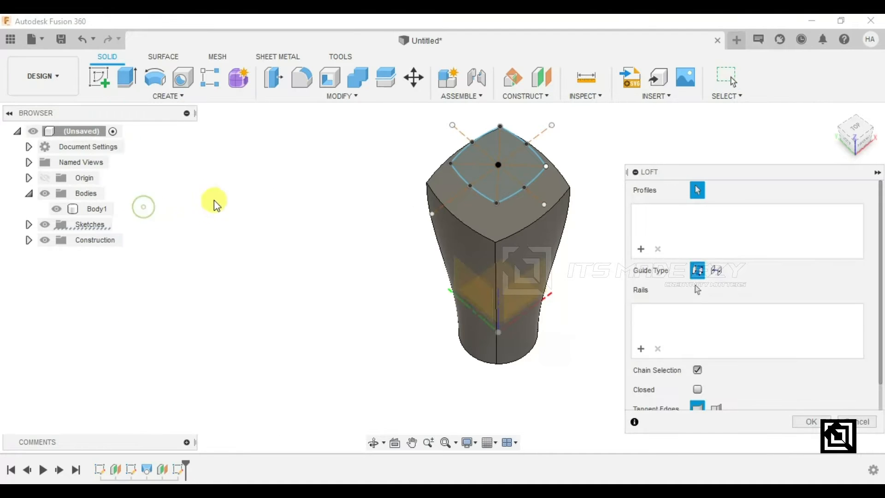
{"action": "left_click", "coordinate": [495, 183]}
{"action": "left_click", "coordinate": [490, 226]}
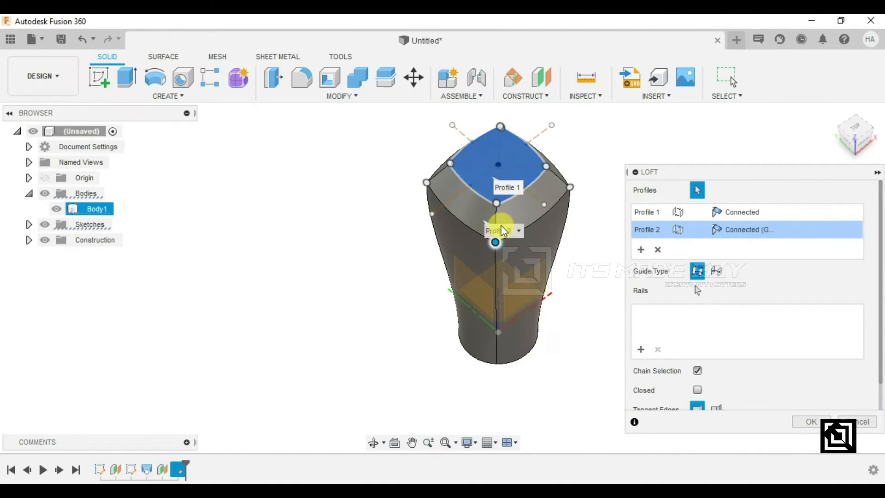
{"action": "middle_click_drag", "start_coordinate": [524, 193], "coordinate": [470, 171], "text": "shift"}
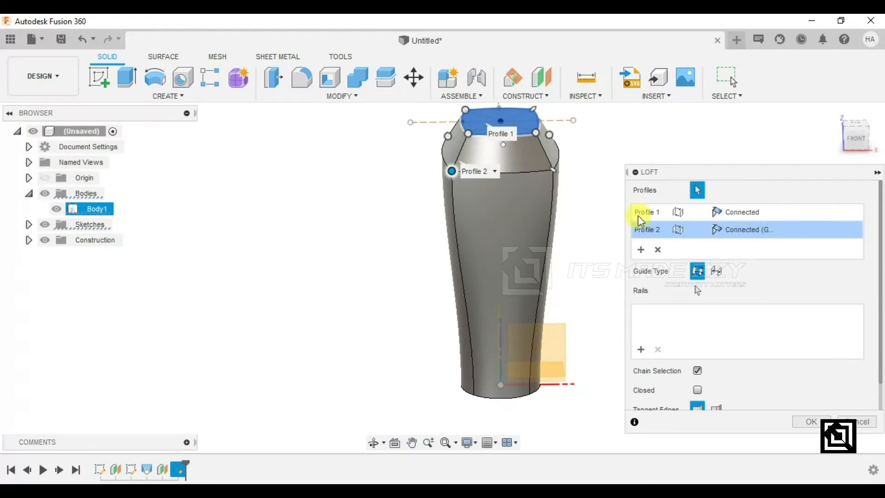
- Try the Direction condition on the loft's upper profile and return it to Connected, keeping Connected (G0) on the lower profile
{"action": "left_click", "coordinate": [772, 212]}
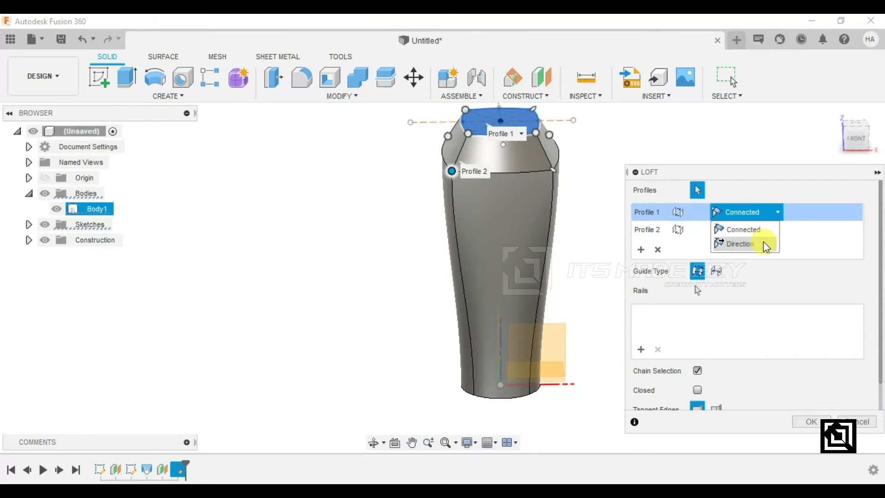
{"action": "left_click", "coordinate": [766, 244]}
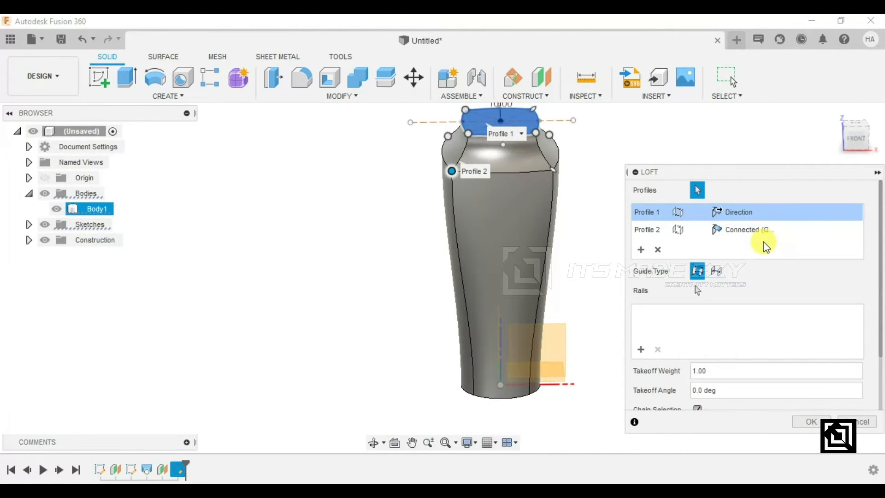
{"action": "left_click", "coordinate": [749, 211]}
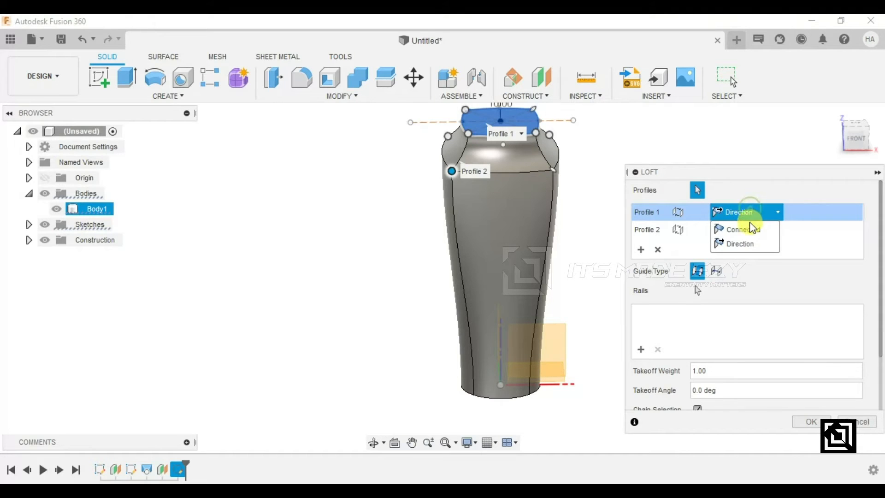
{"action": "left_click", "coordinate": [749, 227]}
{"action": "left_click", "coordinate": [752, 230]}
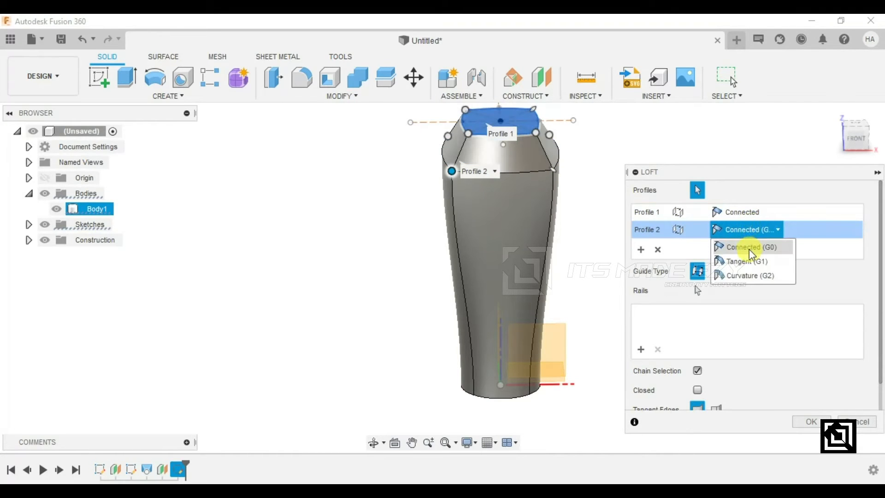
{"action": "left_click", "coordinate": [751, 253]}
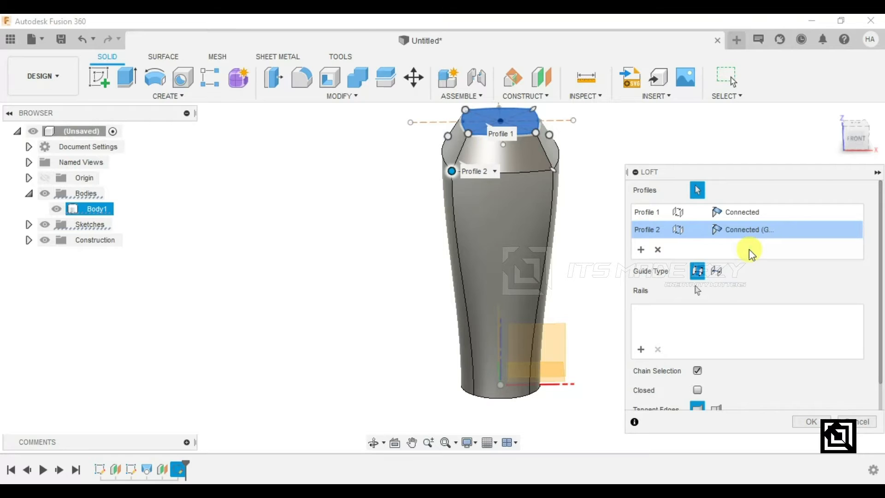
- Try the Tangent (G1) condition on the loft's lower profile at the body's top face
{"action": "left_click", "coordinate": [751, 234]}
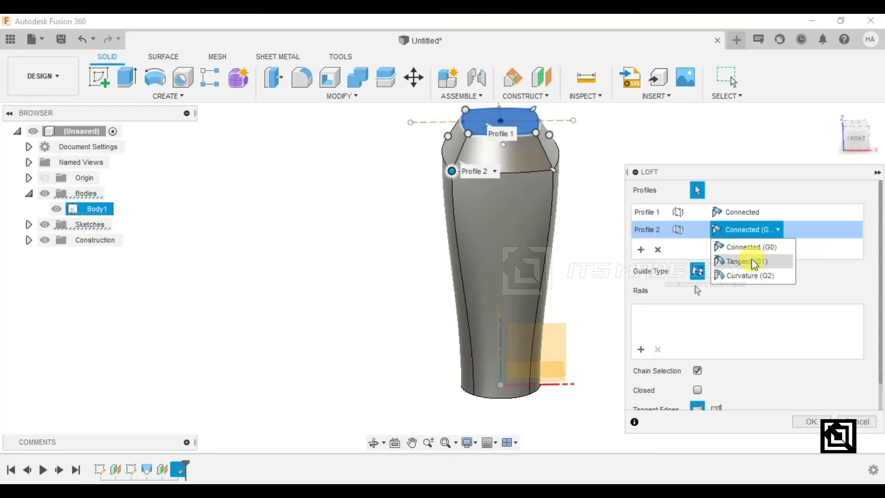
{"action": "left_click", "coordinate": [752, 261]}
{"action": "scroll", "coordinate": [486, 151], "scroll_direction": "up", "scroll_amount": 3}
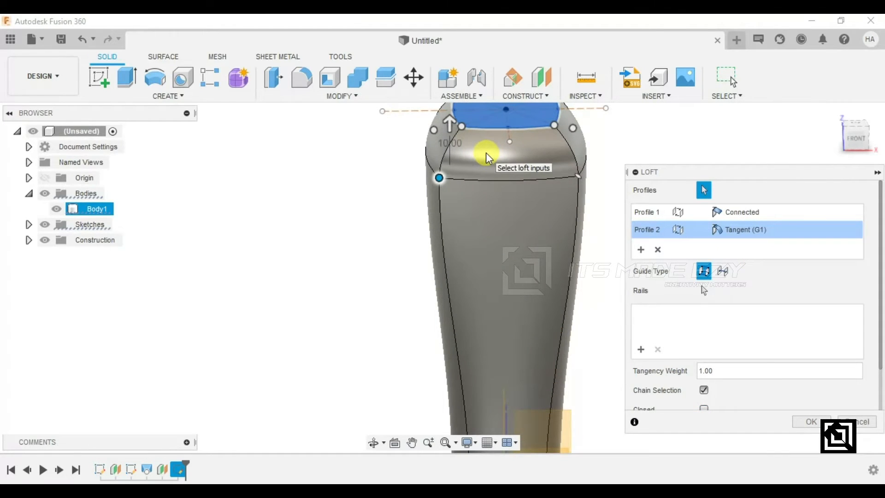
{"action": "middle_click_drag", "start_coordinate": [486, 152], "coordinate": [484, 124], "text": "shift"}
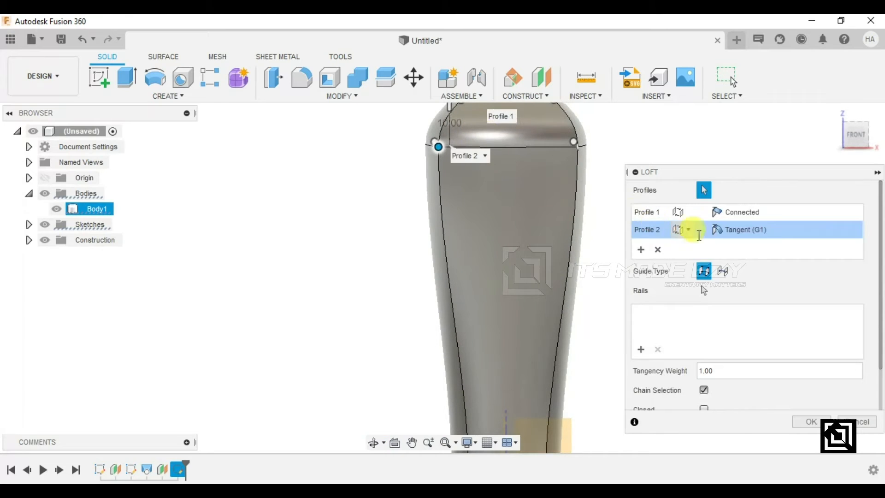
- Set the loft's lower profile to Curvature (G2) and complete the loft
{"action": "left_click", "coordinate": [753, 229]}
{"action": "left_click", "coordinate": [750, 275]}
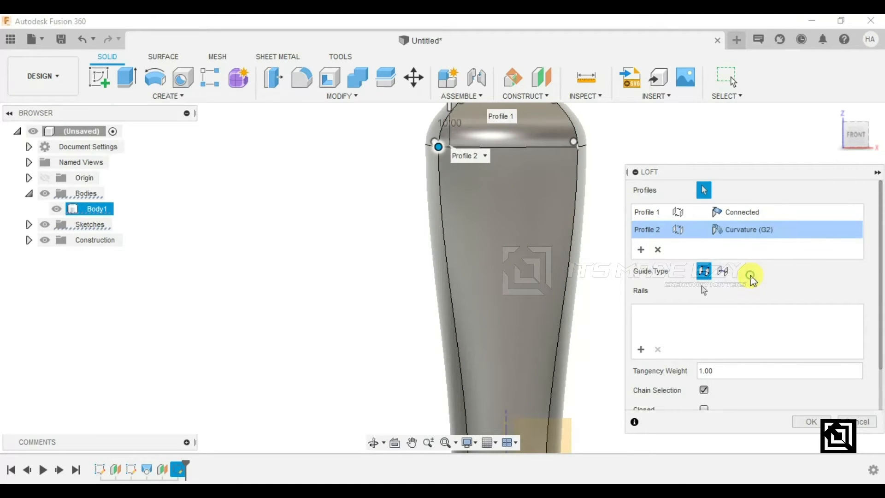
{"action": "mouse_move", "coordinate": [555, 213]}
{"action": "middle_mouse_down", "text": "shift"}
{"action": "mouse_move", "coordinate": [500, 142]}
{"action": "mouse_move", "coordinate": [508, 172]}
{"action": "mouse_move", "coordinate": [611, 201]}
{"action": "mouse_move", "coordinate": [565, 203]}
{"action": "middle_mouse_up", "text": "shift"}
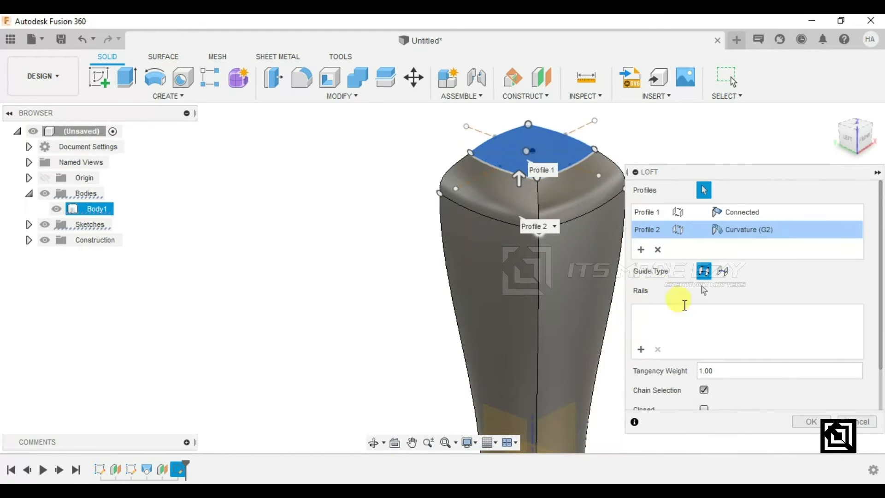
{"action": "left_click", "coordinate": [812, 422]}
- Shell the body from its small top face with an inside thickness of 3 mm
{"action": "middle_click_drag", "start_coordinate": [657, 264], "coordinate": [609, 263], "text": "shift"}
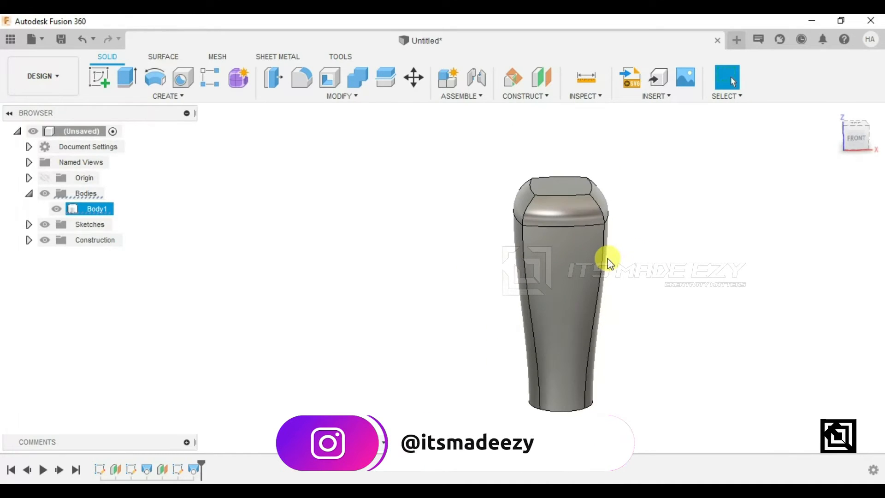
{"action": "scroll", "coordinate": [546, 192], "scroll_direction": "up", "scroll_amount": 3}
{"action": "left_click", "coordinate": [566, 187]}
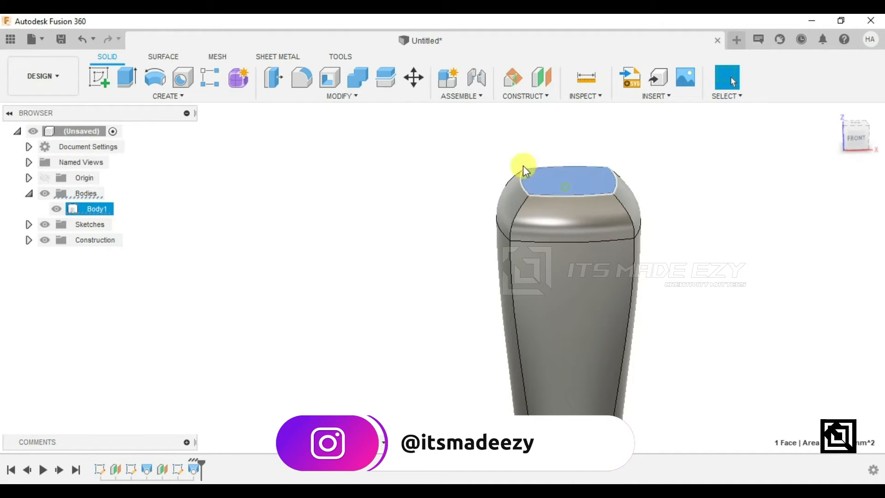
{"action": "left_click", "coordinate": [329, 78]}
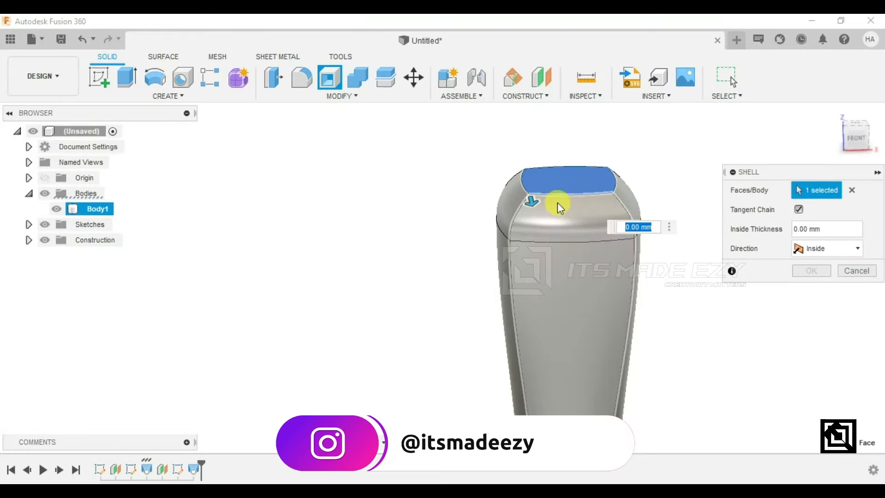
{"action": "type", "text": "3"}
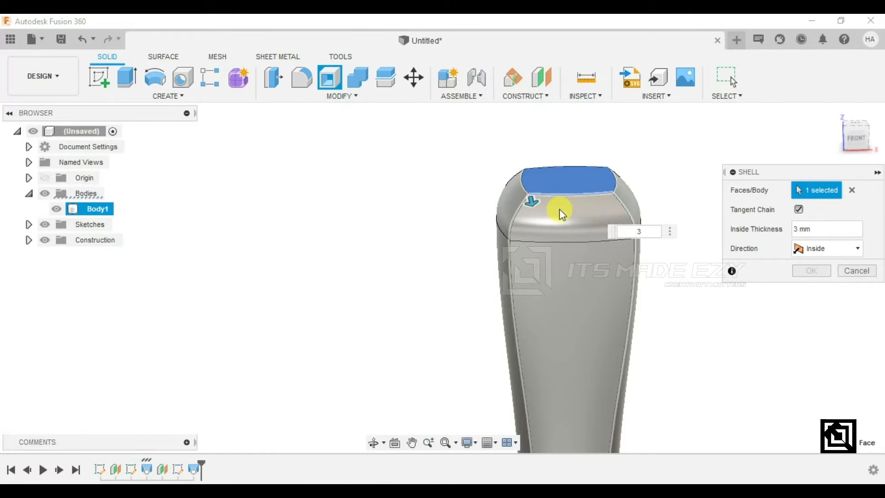
{"action": "key", "text": "Return"}
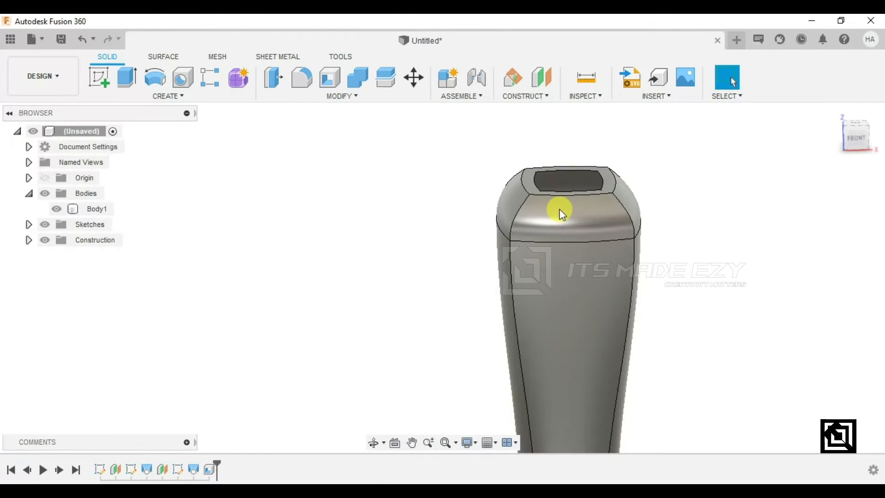
- Offset the body's circular bottom face outward by 10 mm
{"action": "scroll", "coordinate": [560, 208], "scroll_direction": "down", "scroll_amount": 2}
{"action": "scroll", "coordinate": [560, 209], "scroll_direction": "down", "scroll_amount": 1}
{"action": "left_click", "coordinate": [563, 281]}
{"action": "middle_click_drag", "start_coordinate": [559, 316], "coordinate": [587, 352], "text": "shift"}
{"action": "scroll", "coordinate": [565, 215], "scroll_direction": "up", "scroll_amount": 5}
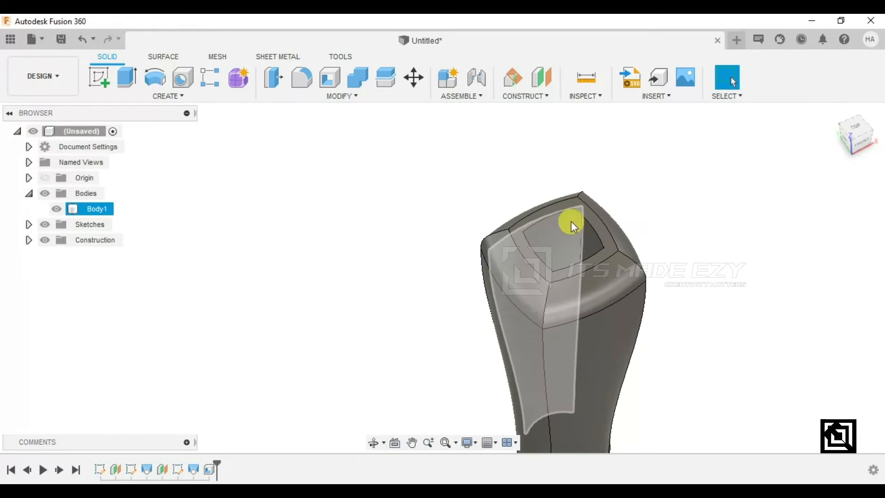
{"action": "scroll", "coordinate": [571, 242], "scroll_direction": "down", "scroll_amount": 4}
{"action": "middle_click_drag", "start_coordinate": [566, 273], "coordinate": [547, 200], "text": "shift"}
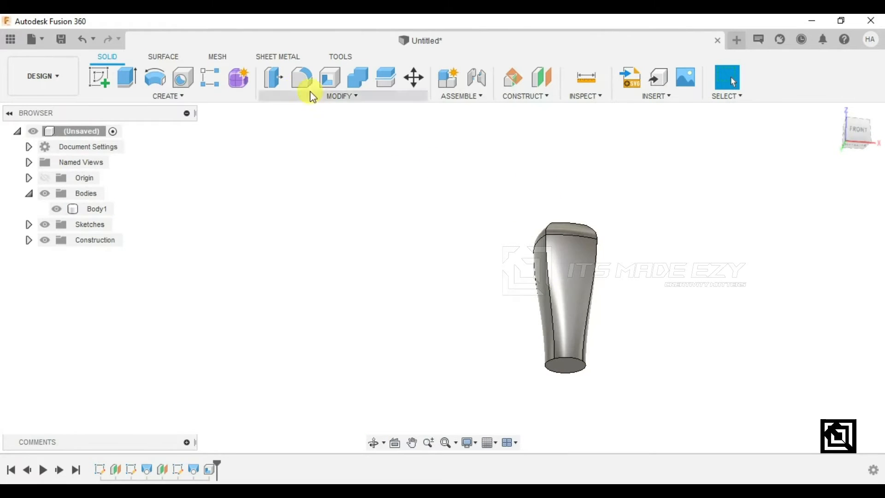
{"action": "left_click", "coordinate": [273, 79]}
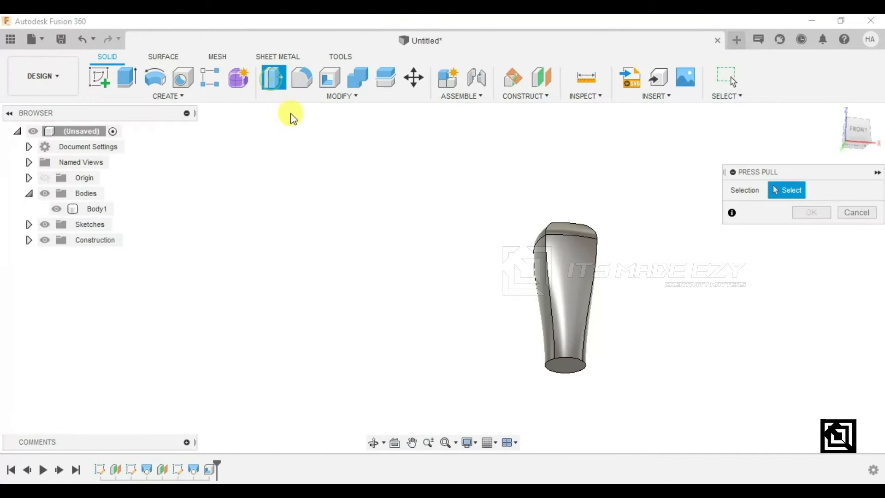
{"action": "left_click", "coordinate": [571, 374]}
{"action": "left_click_drag", "start_coordinate": [563, 385], "coordinate": [569, 393]}
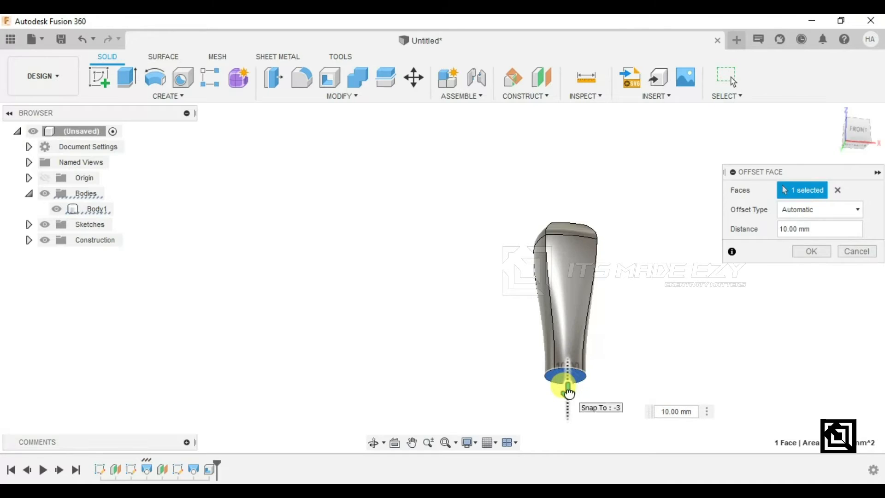
{"action": "left_click", "coordinate": [808, 252]}
{"action": "middle_click_drag", "start_coordinate": [655, 309], "coordinate": [668, 357], "text": "shift"}
{"action": "scroll", "coordinate": [589, 227], "scroll_direction": "up", "scroll_amount": 5}
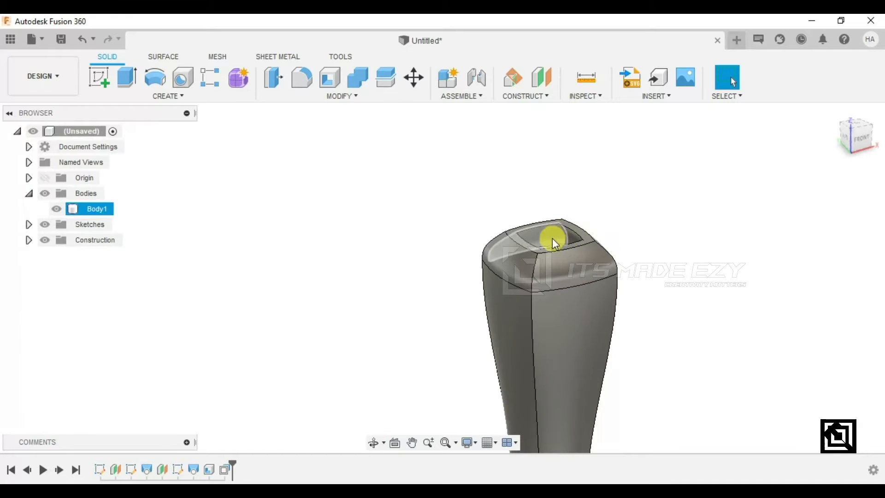
{"action": "left_click", "coordinate": [577, 236]}
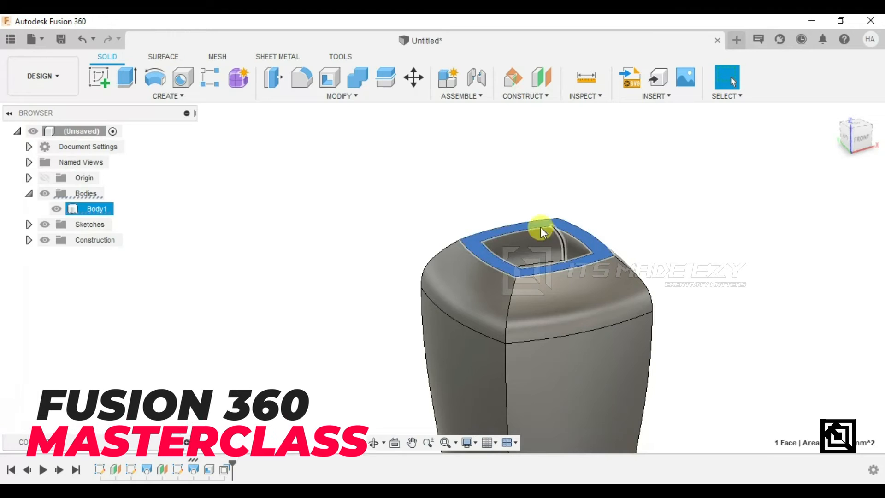
{"action": "left_click", "coordinate": [542, 79]}
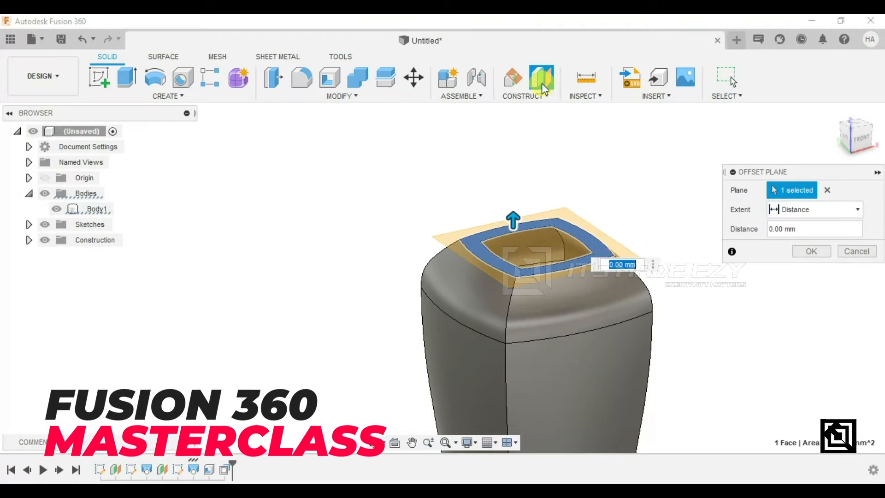
{"action": "left_click", "coordinate": [851, 251]}
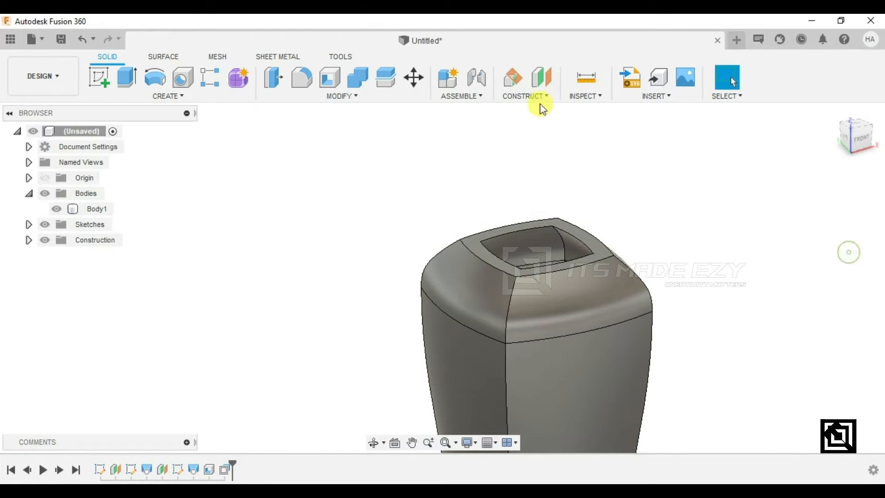
- Sketch on the body's top rim face and offset the four curved edges of the inner opening
{"action": "left_click", "coordinate": [581, 235]}
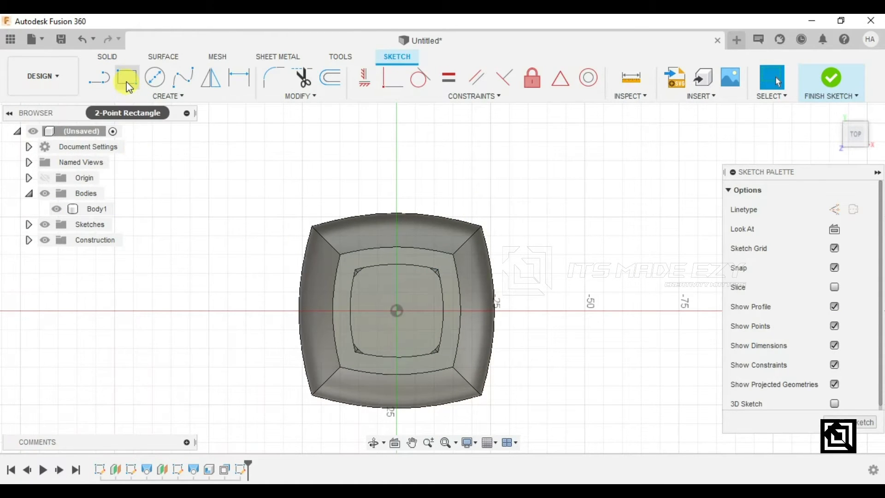
{"action": "left_click", "coordinate": [372, 269]}
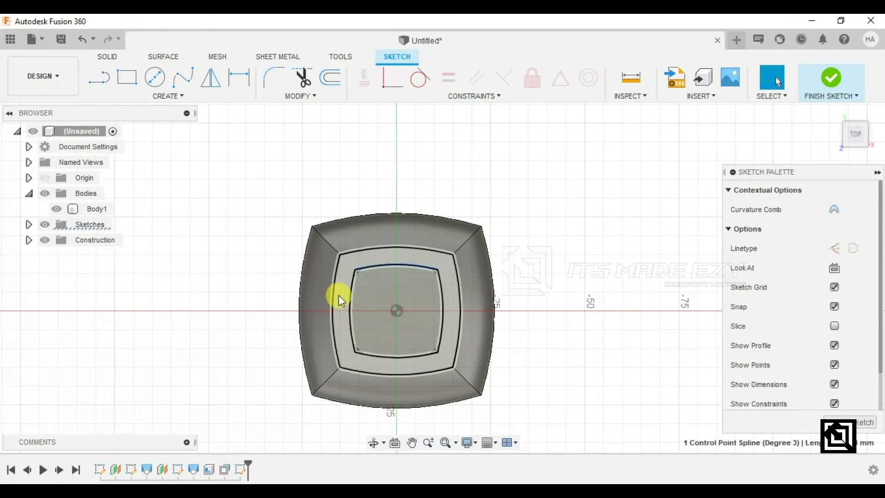
{"action": "left_click", "coordinate": [351, 302], "text": "shift"}
{"action": "left_click", "coordinate": [376, 356], "text": "shift"}
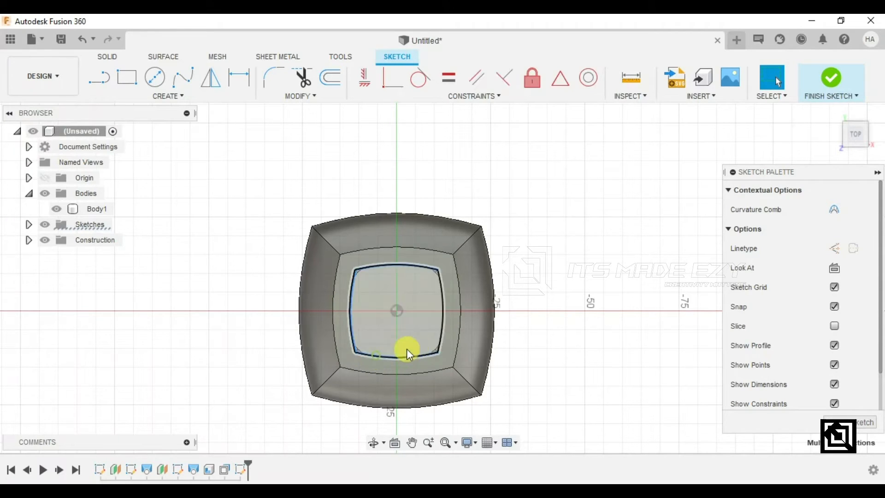
{"action": "left_click", "coordinate": [443, 328], "text": "shift"}
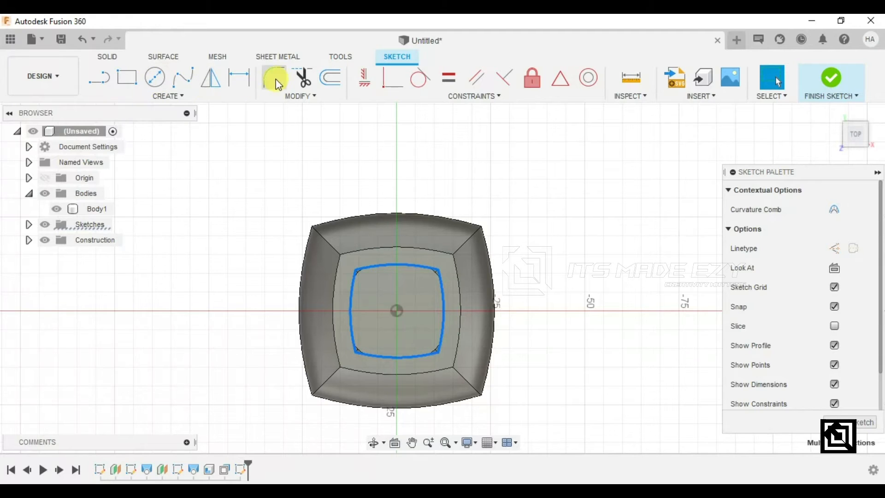
{"action": "left_click", "coordinate": [327, 84]}
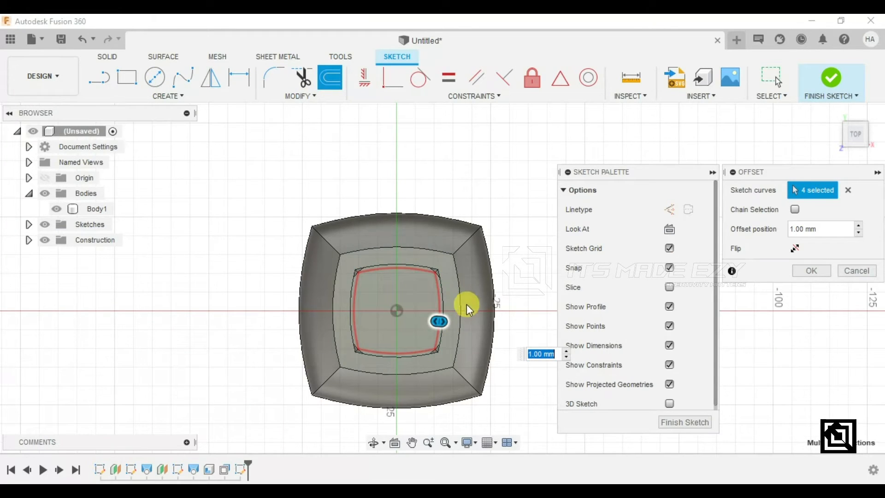
{"action": "key", "text": "Return"}
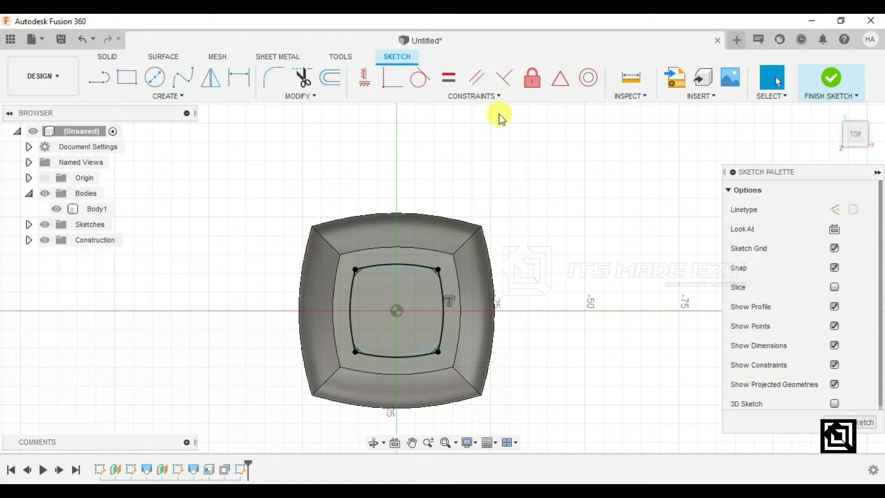
{"action": "left_click", "coordinate": [830, 85]}
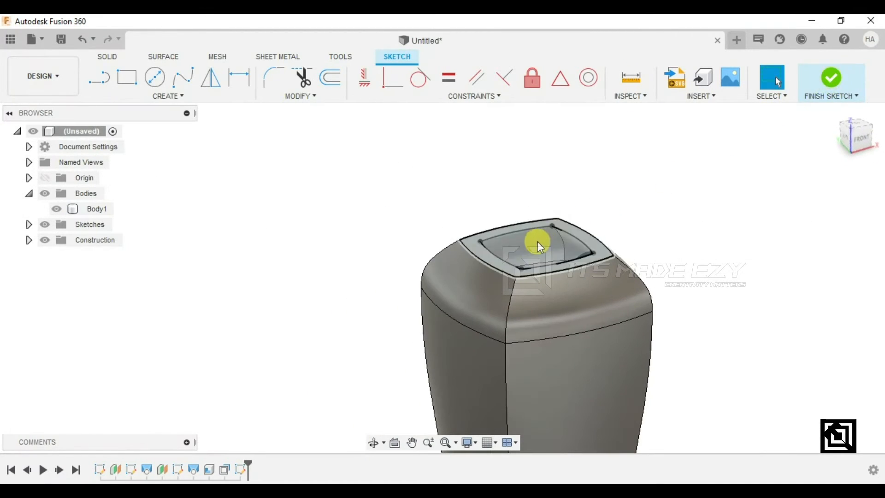
- Try to extrude the rim sketch profile 5 mm down into the body as a cut
{"action": "left_click", "coordinate": [126, 77]}
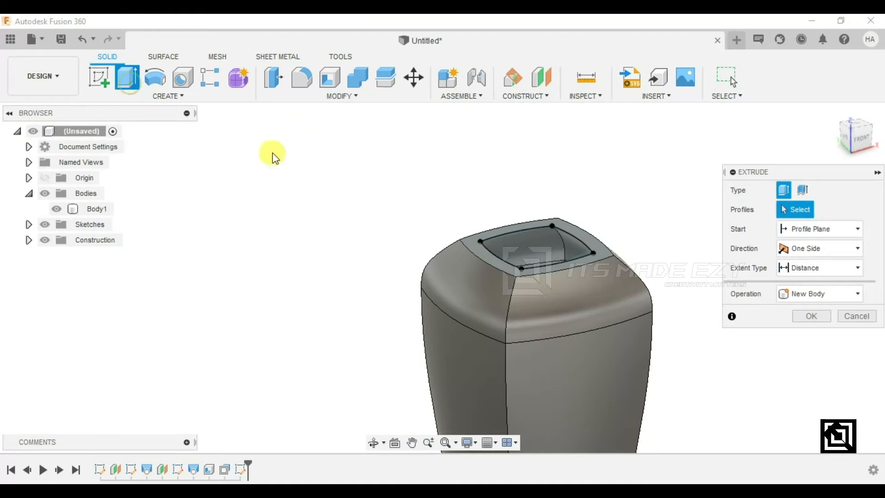
{"action": "left_click", "coordinate": [552, 252]}
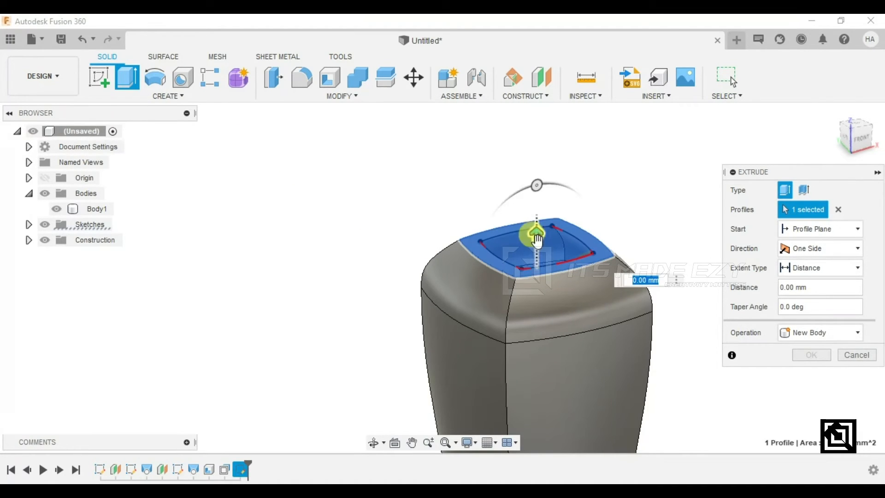
{"action": "left_click_drag", "start_coordinate": [537, 254], "coordinate": [537, 277]}
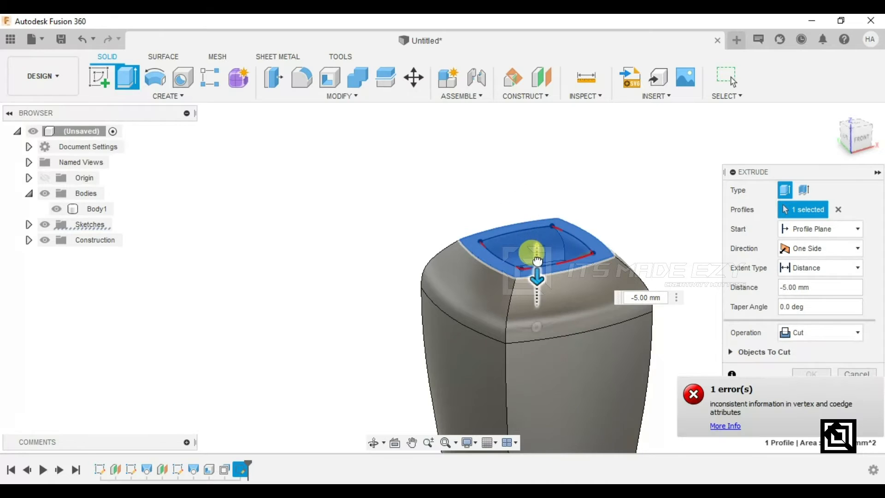
{"action": "left_click", "coordinate": [812, 336]}
{"action": "left_click", "coordinate": [808, 353]}
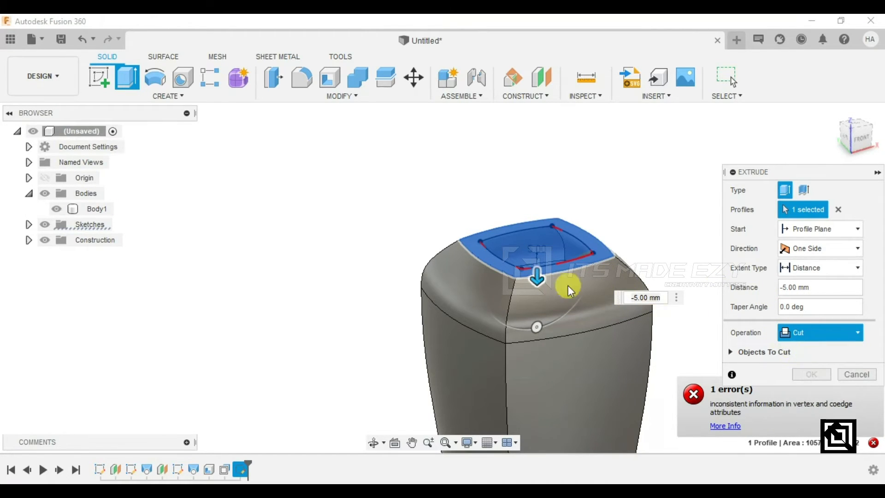
- Try to extrude the rim sketch profile 5 mm upward as a join, and cancel the extrusion
{"action": "left_click_drag", "start_coordinate": [541, 280], "coordinate": [538, 251]}
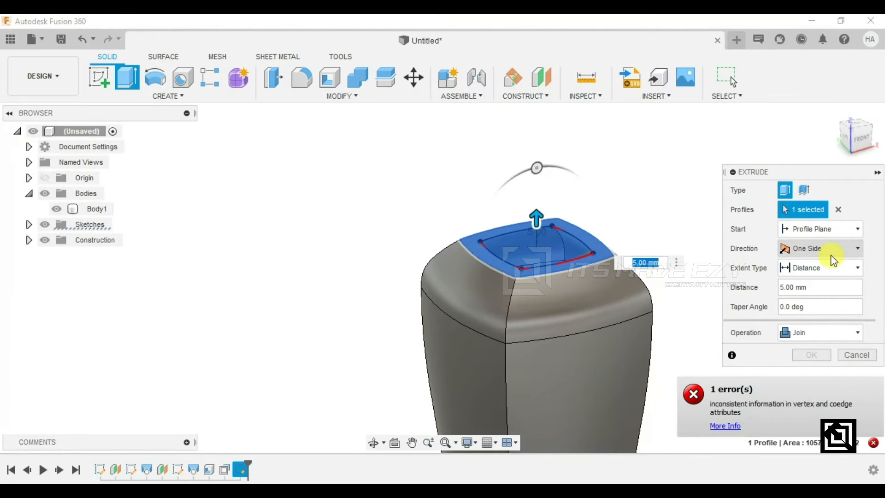
{"action": "left_click", "coordinate": [568, 245]}
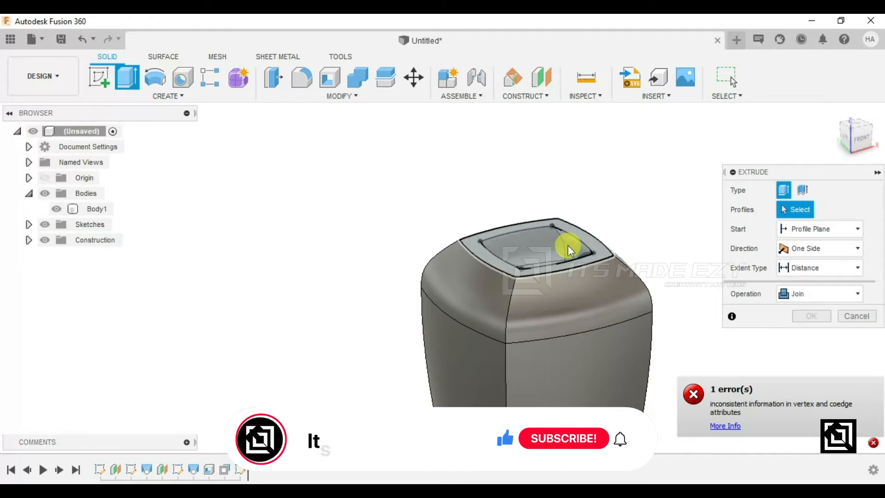
{"action": "scroll", "coordinate": [538, 248], "scroll_direction": "up", "scroll_amount": 3}
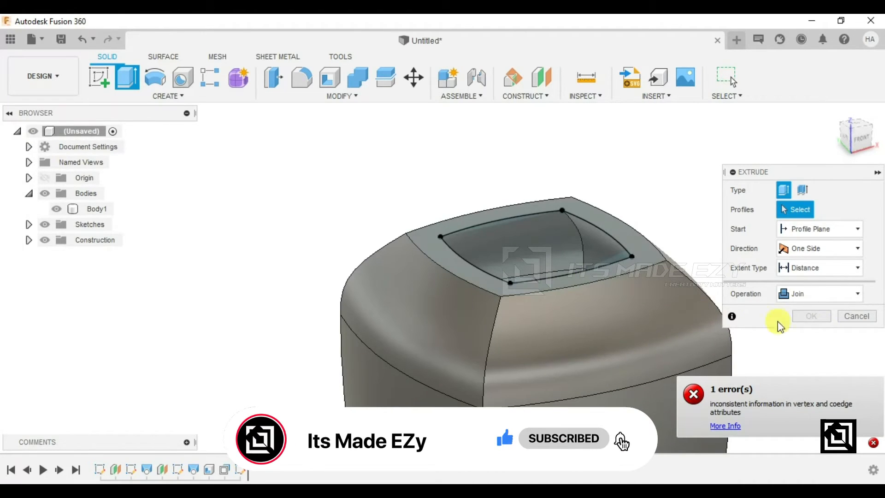
{"action": "left_click", "coordinate": [857, 317]}
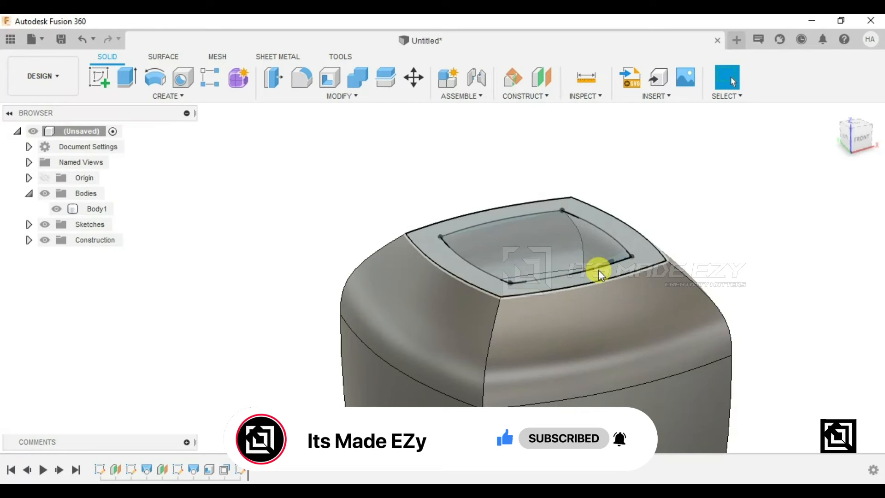
- Retry the extrusion from a fresh selection of the rim profile, and cancel it
{"action": "left_click", "coordinate": [578, 253]}
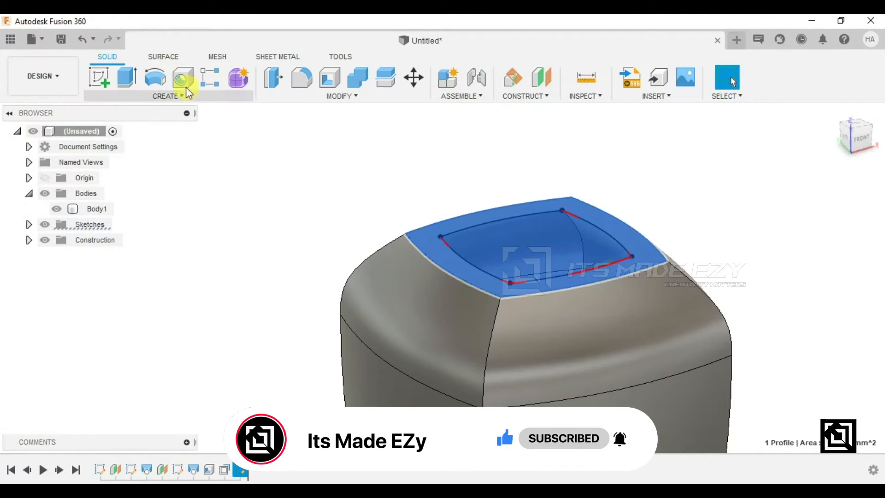
{"action": "key", "text": "e"}
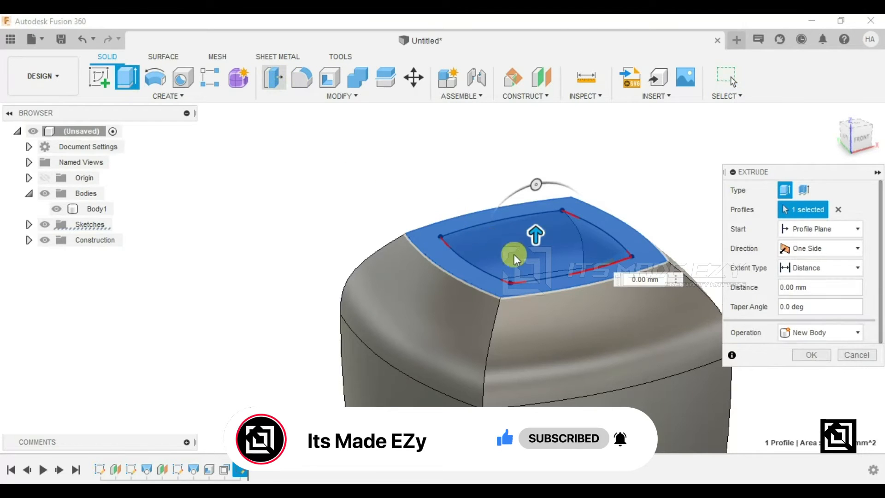
{"action": "left_click_drag", "start_coordinate": [541, 267], "coordinate": [542, 275]}
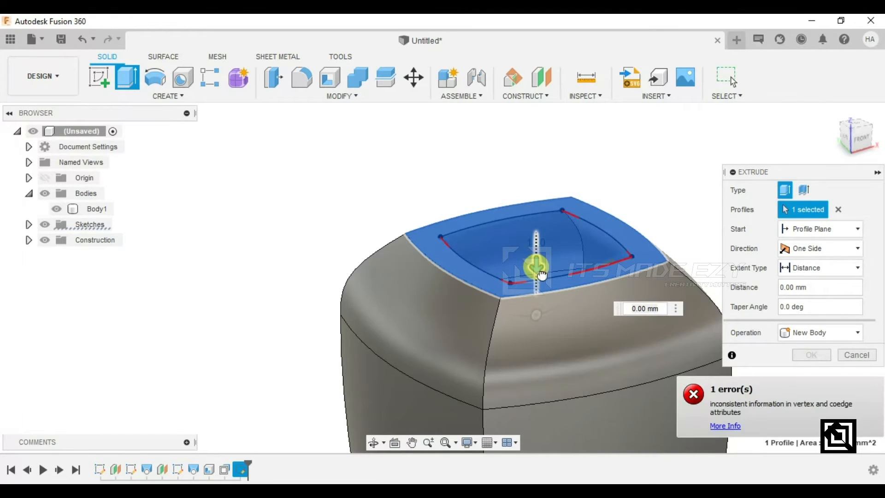
{"action": "left_click", "coordinate": [854, 356]}
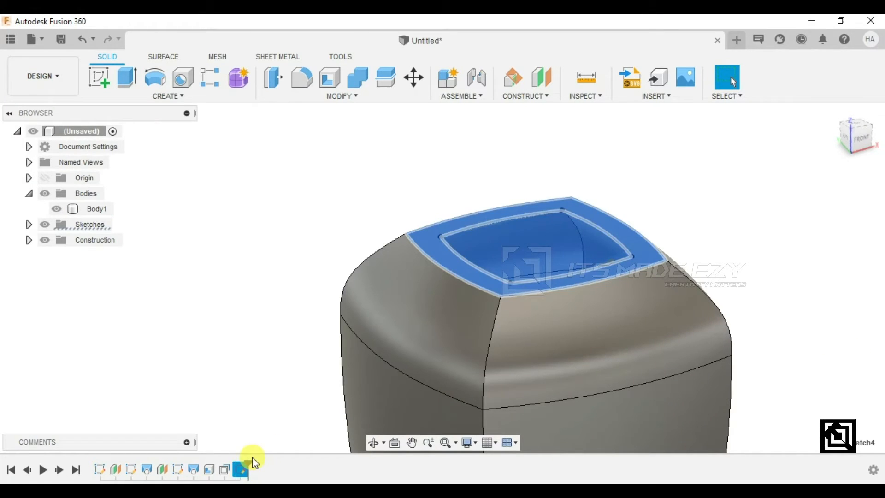
- Reopen the rim sketch, hide the body, and examine the offset curves before finishing the sketch
{"action": "right_click", "coordinate": [241, 469]}
{"action": "left_click", "coordinate": [283, 343]}
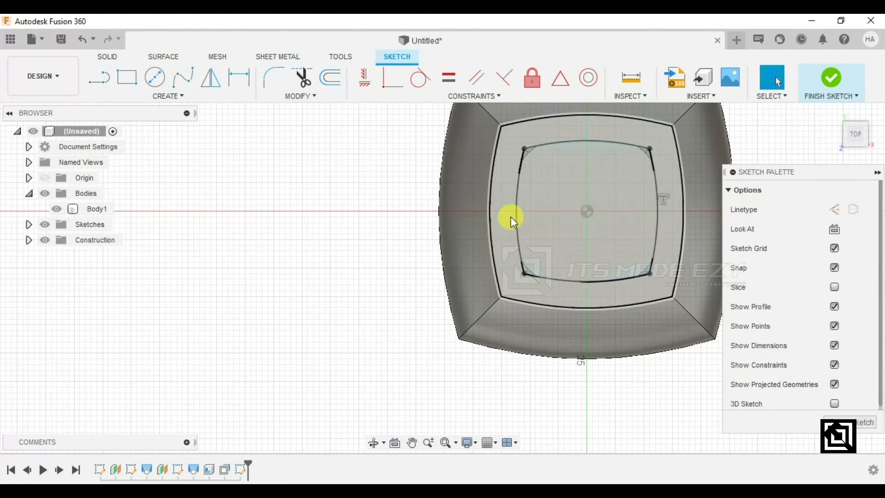
{"action": "left_click", "coordinate": [517, 215]}
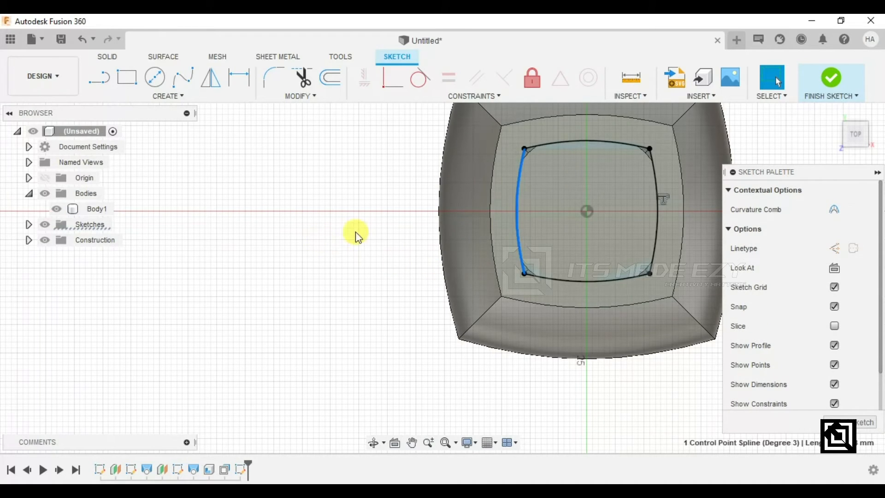
{"action": "left_click", "coordinate": [585, 232]}
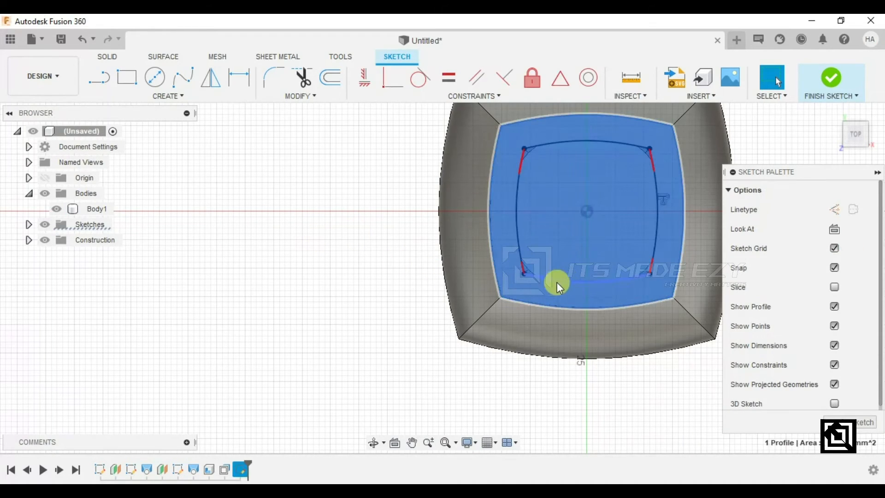
{"action": "left_click", "coordinate": [56, 209]}
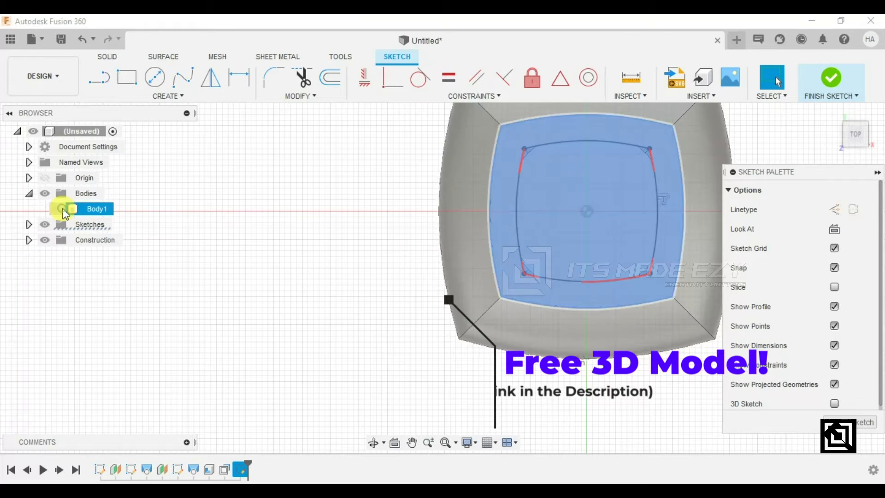
{"action": "left_click", "coordinate": [539, 237]}
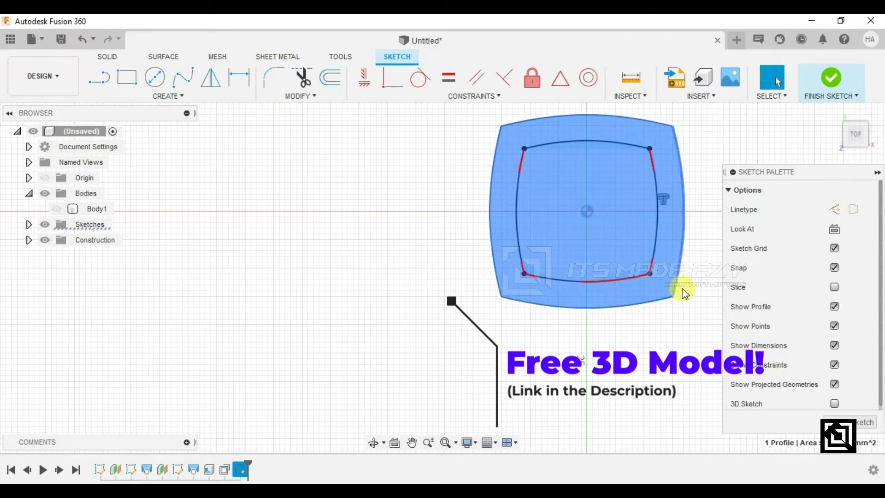
{"action": "left_click", "coordinate": [302, 78]}
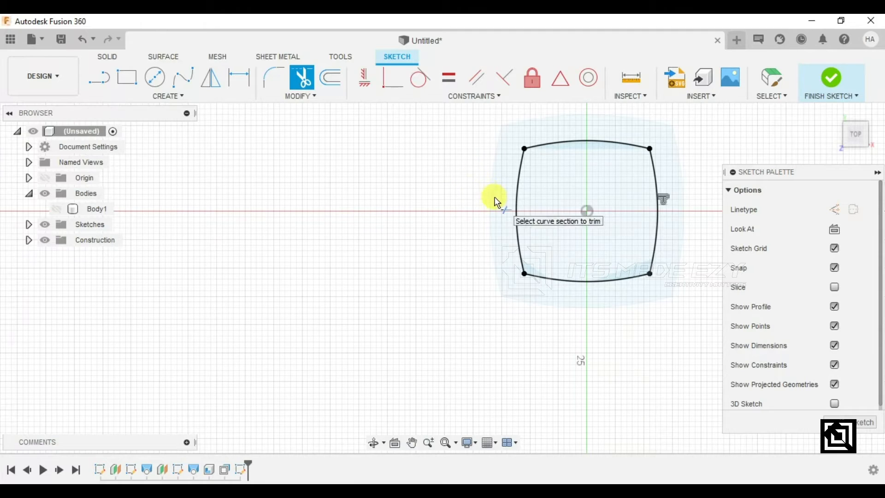
{"action": "left_click", "coordinate": [851, 422]}
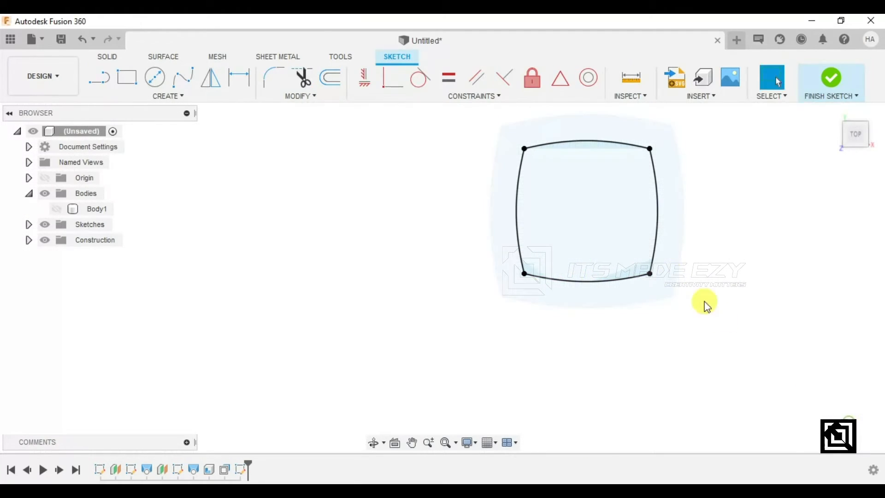
- Check which areas the rim sketch forms as a selectable profile, and show the body again
{"action": "left_click", "coordinate": [620, 265]}
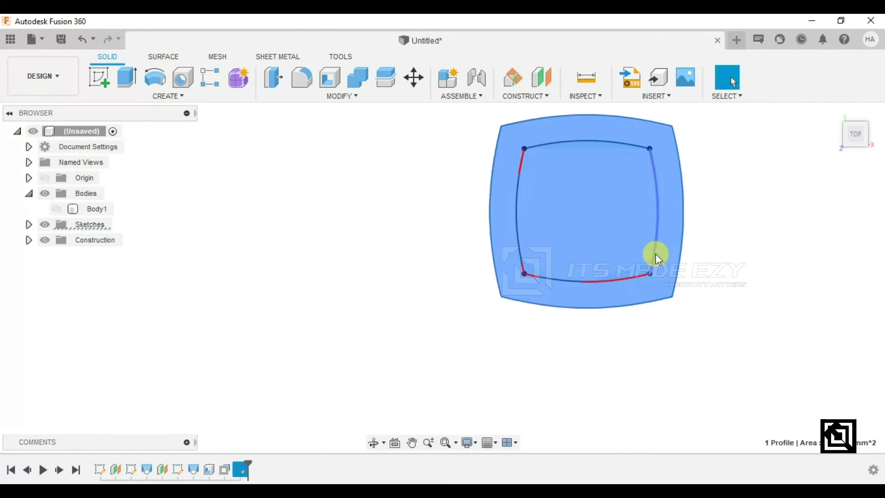
{"action": "left_click", "coordinate": [729, 259]}
{"action": "left_click", "coordinate": [598, 221]}
{"action": "left_click", "coordinate": [752, 262]}
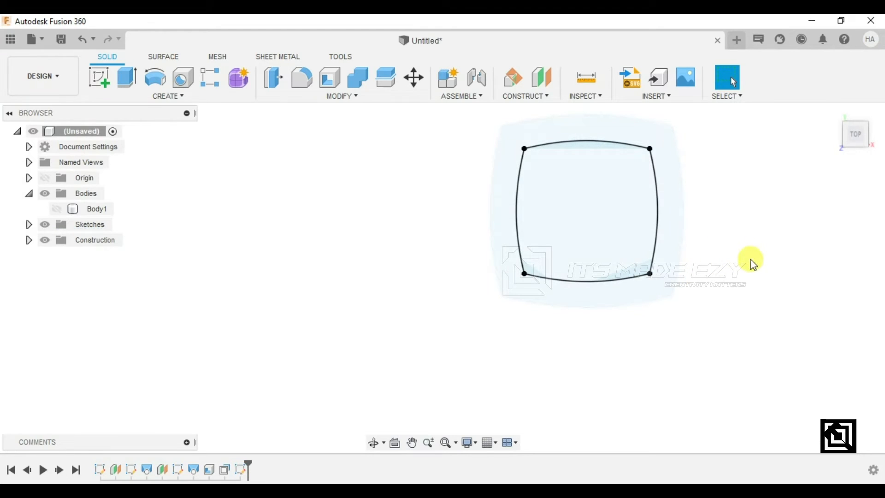
{"action": "middle_click_drag", "start_coordinate": [745, 259], "coordinate": [711, 276], "text": "shift"}
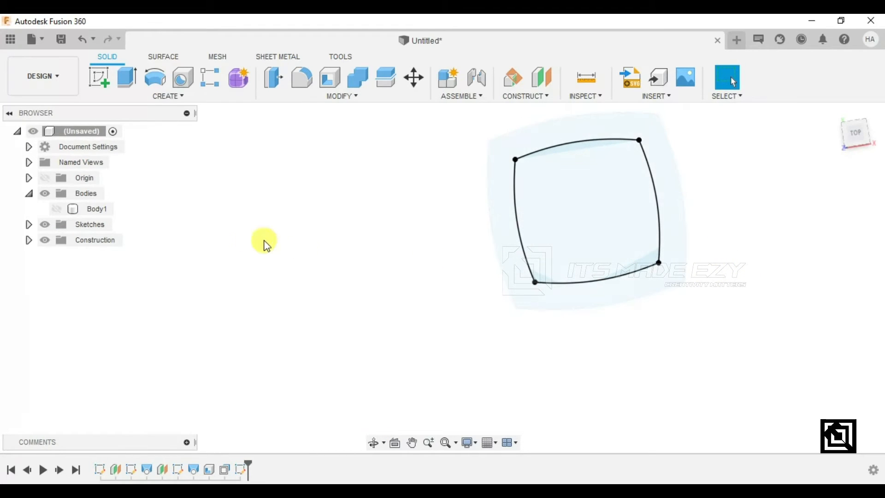
{"action": "left_click", "coordinate": [59, 209]}
{"action": "middle_click_drag", "start_coordinate": [451, 293], "coordinate": [760, 215]}
- Try deleting the rim sketch while the body is also selected, and undo the deletion
{"action": "left_click", "coordinate": [559, 265]}
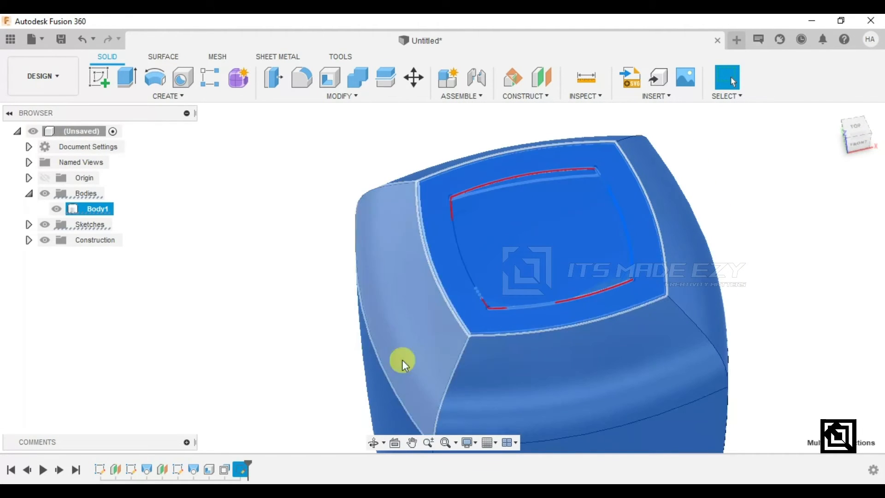
{"action": "right_click", "coordinate": [245, 475]}
{"action": "left_click", "coordinate": [278, 409]}
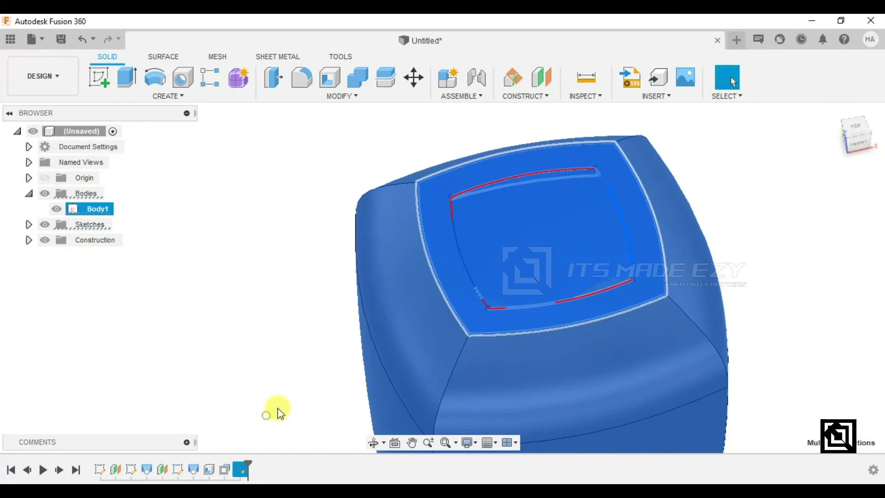
{"action": "left_click", "coordinate": [395, 280]}
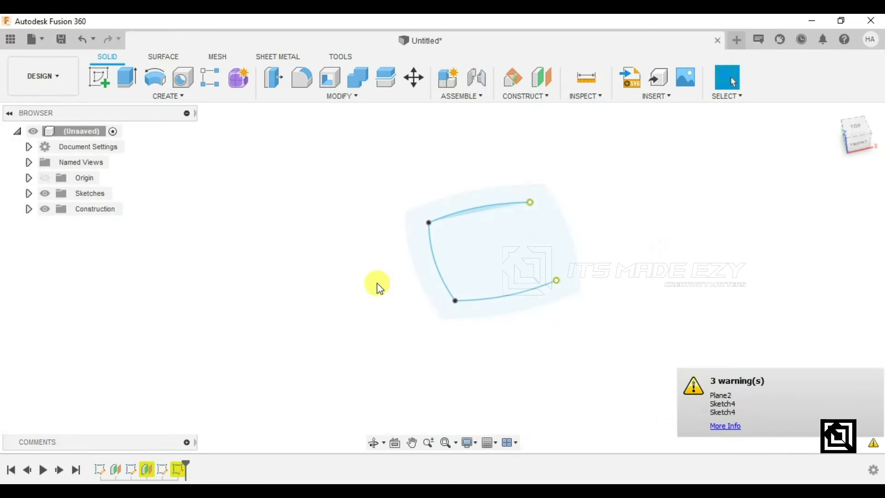
{"action": "left_click", "coordinate": [259, 423]}
{"action": "key", "text": "ctrl+z"}
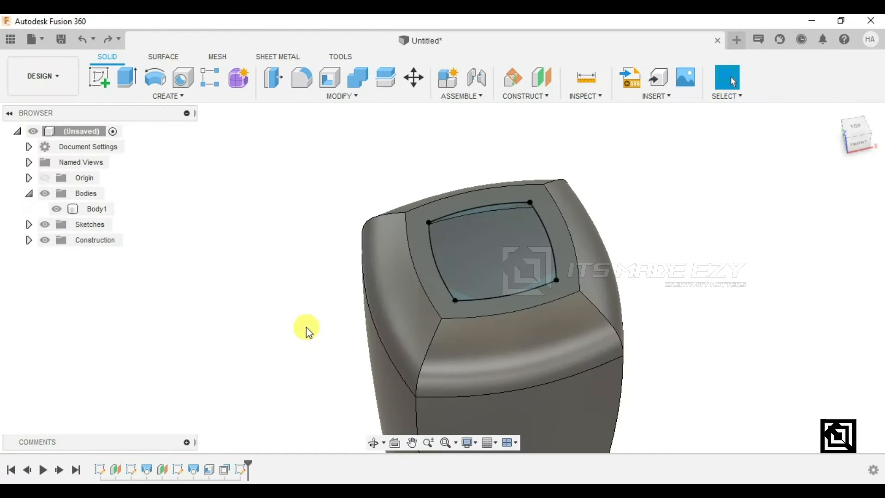
- Reopen the rim sketch for editing and delete all of its offset curves
{"action": "right_click", "coordinate": [243, 470]}
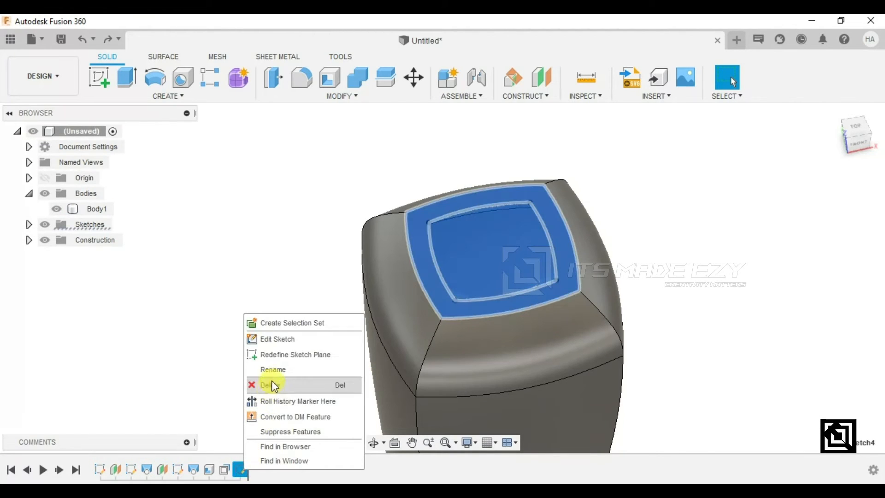
{"action": "left_click", "coordinate": [281, 339]}
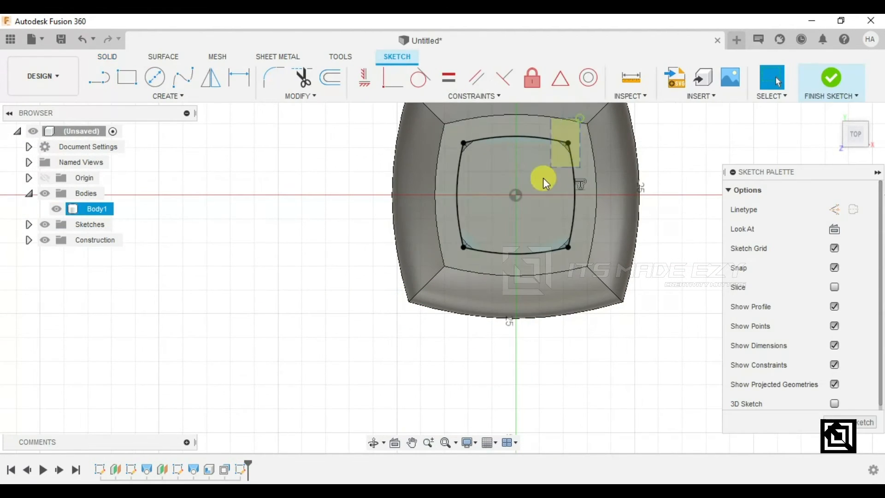
{"action": "key", "text": "ctrl+a"}
{"action": "key", "text": "Escape"}
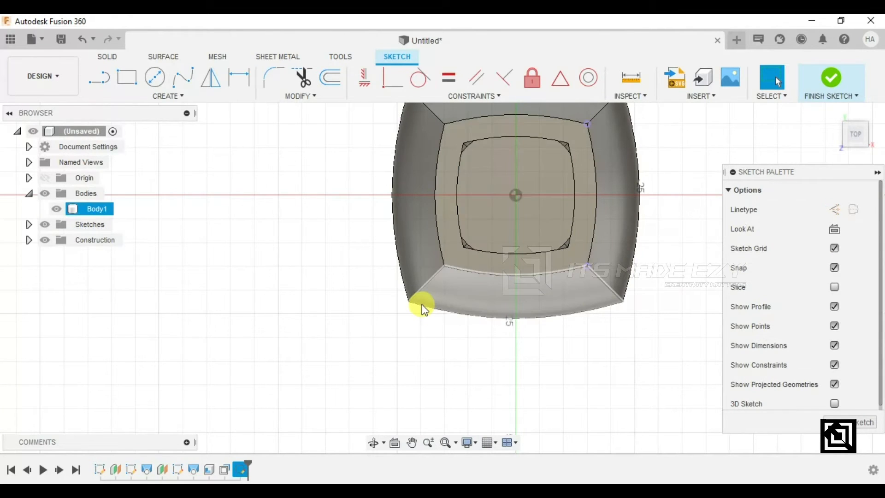
{"action": "left_click", "coordinate": [526, 253]}
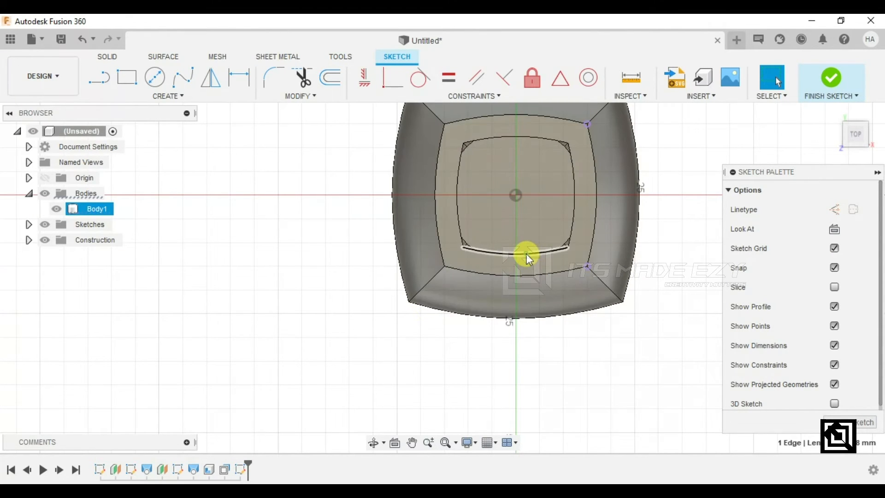
{"action": "left_click", "coordinate": [328, 82]}
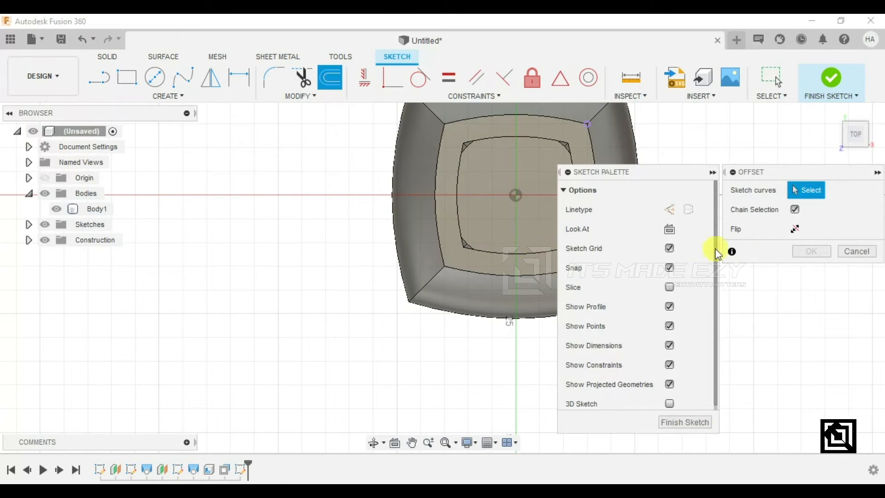
{"action": "left_click", "coordinate": [823, 258]}
{"action": "scroll", "coordinate": [654, 263], "scroll_direction": "down", "scroll_amount": 2}
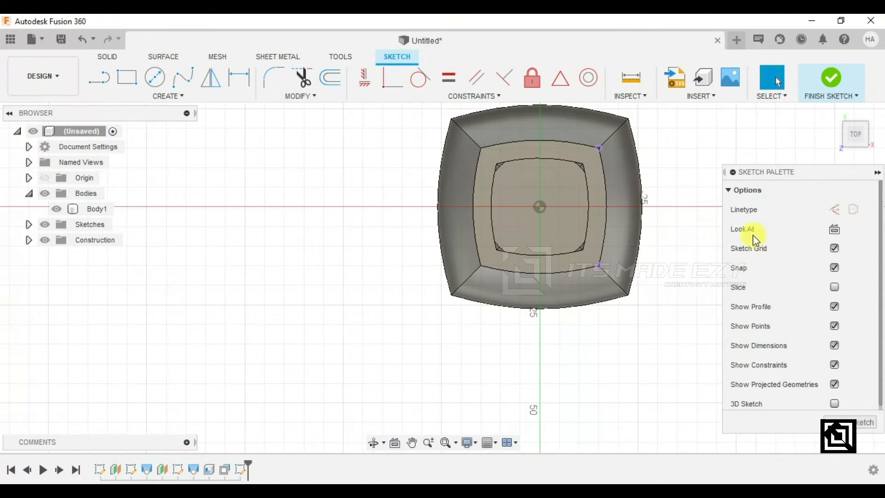
- Finish the emptied sketch and start a new sketch on the flat top rim face of the body
{"action": "left_click", "coordinate": [820, 83]}
{"action": "mouse_move", "coordinate": [684, 235]}
{"action": "middle_mouse_down", "text": "shift"}
{"action": "mouse_move", "coordinate": [681, 205]}
{"action": "mouse_move", "coordinate": [731, 217]}
{"action": "middle_mouse_up", "text": "shift"}
{"action": "scroll", "coordinate": [686, 286], "scroll_direction": "down", "scroll_amount": 3}
{"action": "scroll", "coordinate": [665, 178], "scroll_direction": "up", "scroll_amount": 5}
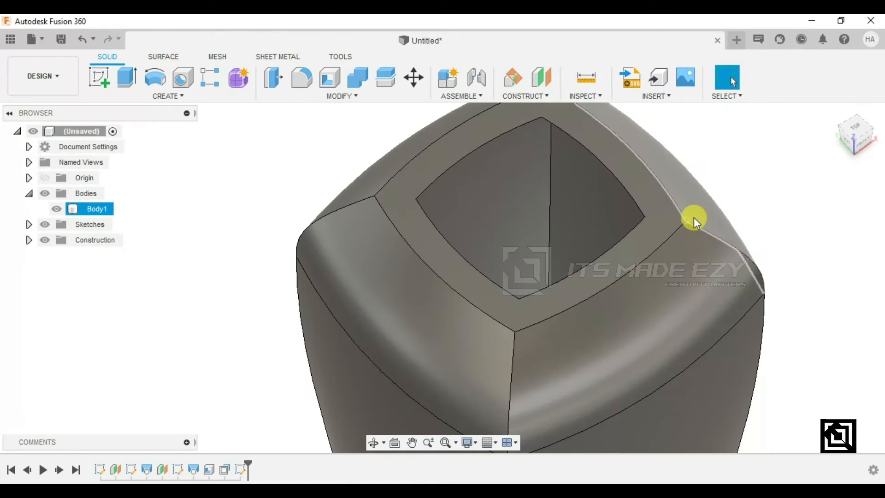
{"action": "scroll", "coordinate": [788, 286], "scroll_direction": "down", "scroll_amount": 2}
{"action": "middle_click_drag", "start_coordinate": [790, 289], "coordinate": [695, 227], "text": "shift"}
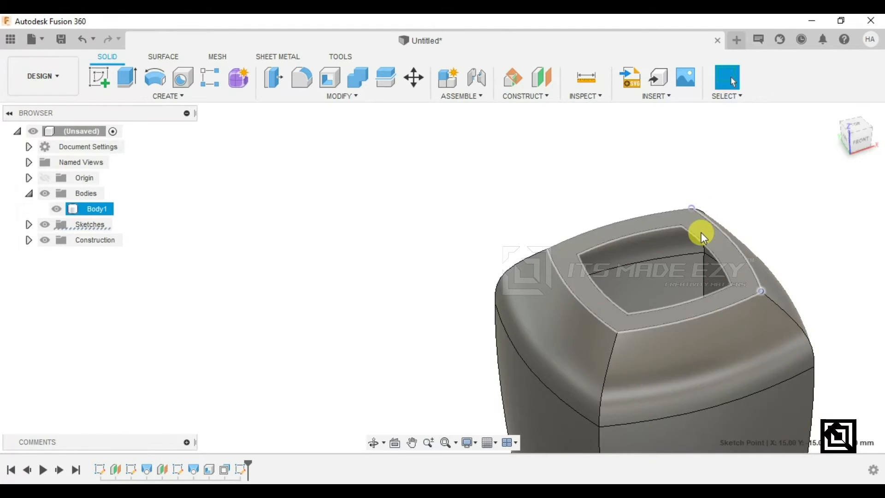
{"action": "left_click", "coordinate": [570, 275]}
{"action": "left_click", "coordinate": [97, 82]}
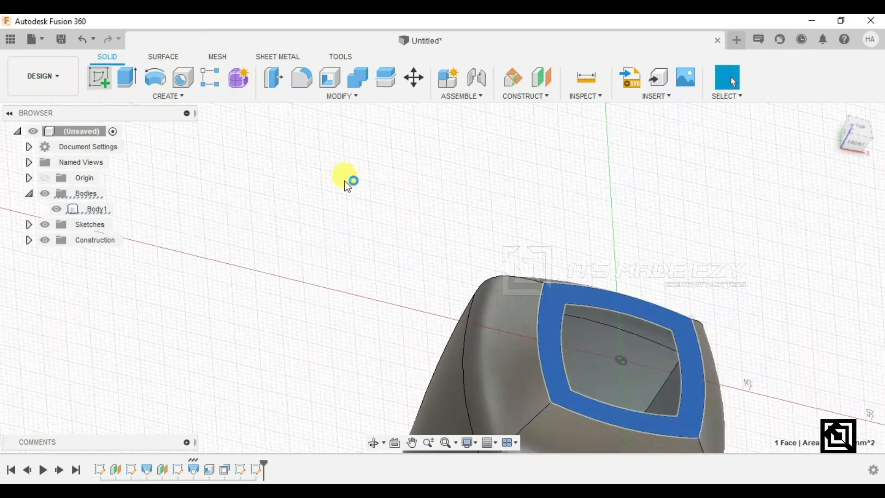
- Draw a center rectangle about 25 mm wide from the origin so it encloses the opening, and finish the sketch
{"action": "left_click", "coordinate": [168, 95]}
{"action": "mouse_move", "coordinate": [197, 131]}
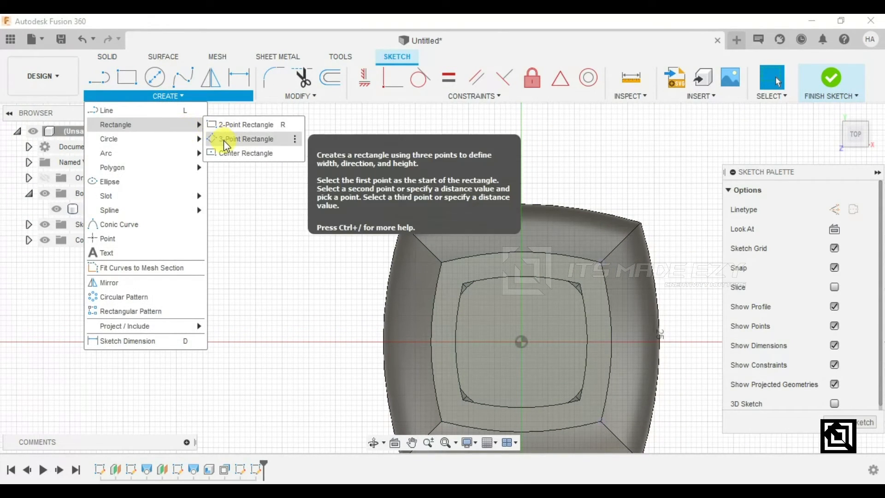
{"action": "left_click", "coordinate": [228, 154]}
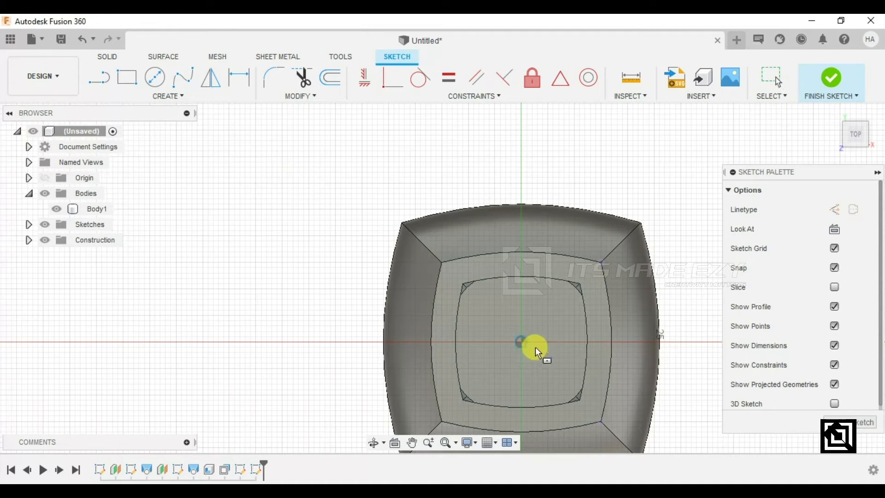
{"action": "left_click", "coordinate": [510, 333]}
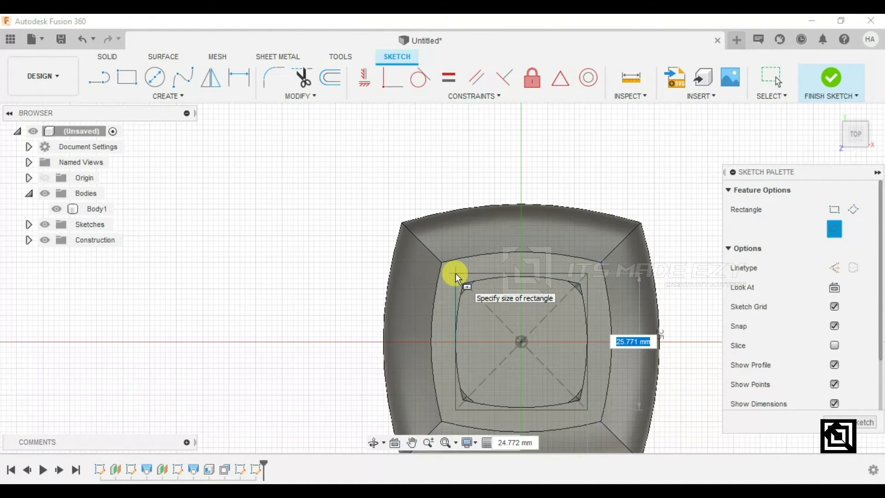
{"action": "left_click", "coordinate": [456, 275]}
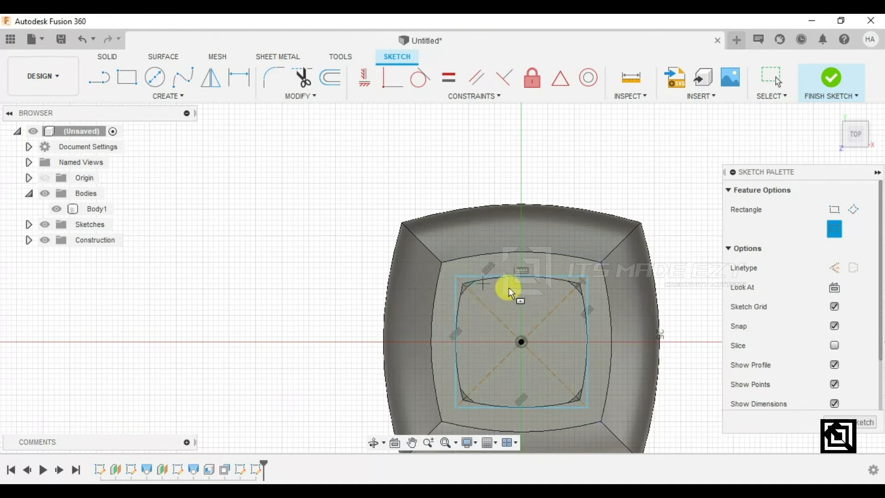
{"action": "left_click", "coordinate": [866, 424]}
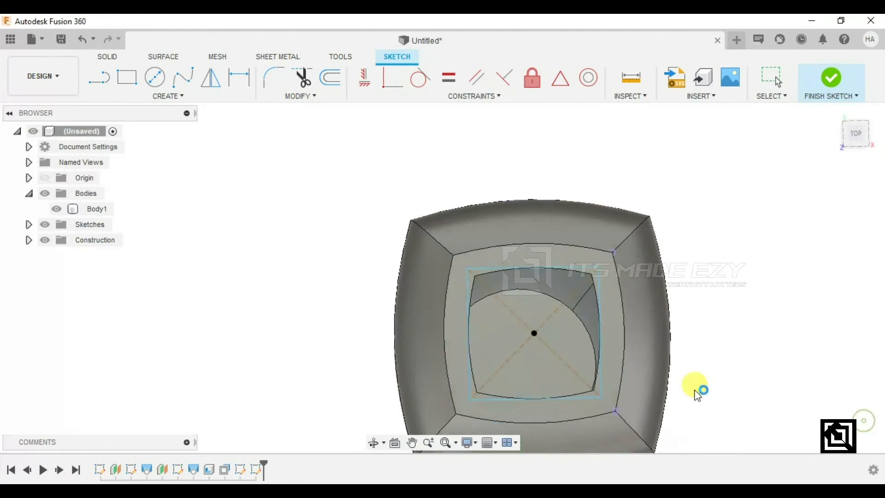
- Extrude the profile inside the top opening by -3 mm as a new body
{"action": "left_click", "coordinate": [128, 84]}
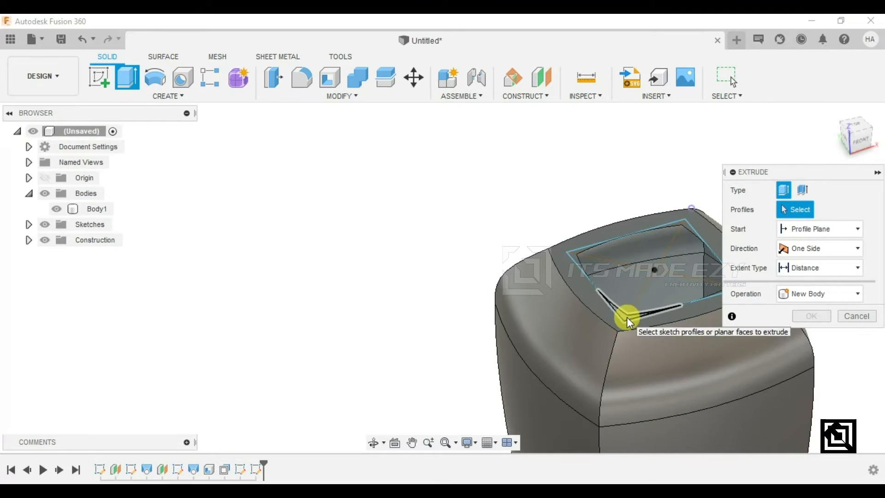
{"action": "left_click", "coordinate": [637, 298]}
{"action": "left_click_drag", "start_coordinate": [654, 261], "coordinate": [757, 323]}
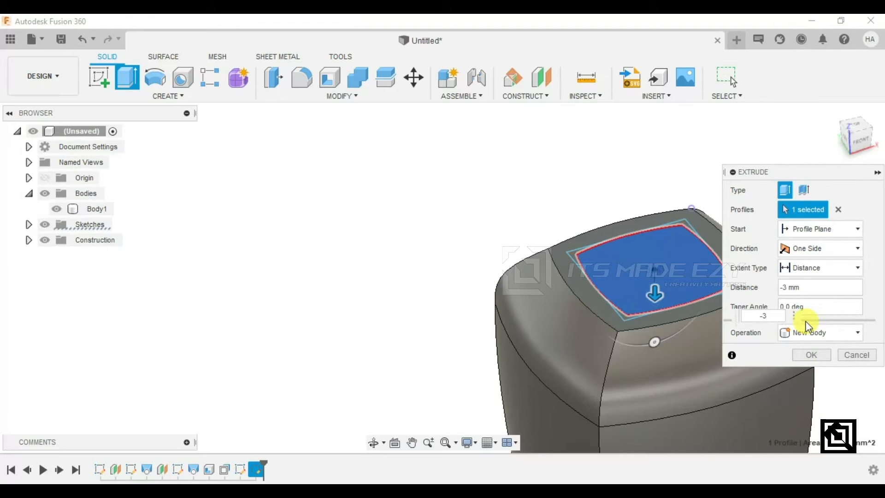
{"action": "type", "text": "-3"}
{"action": "key", "text": "Return"}
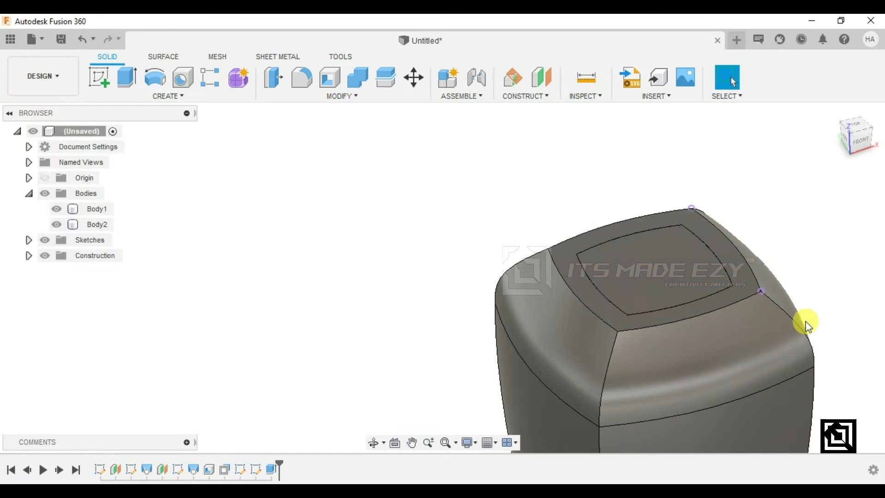
- Edit the opening's extrusion and change its operation to Join
{"action": "scroll", "coordinate": [662, 254], "scroll_direction": "up", "scroll_amount": 4}
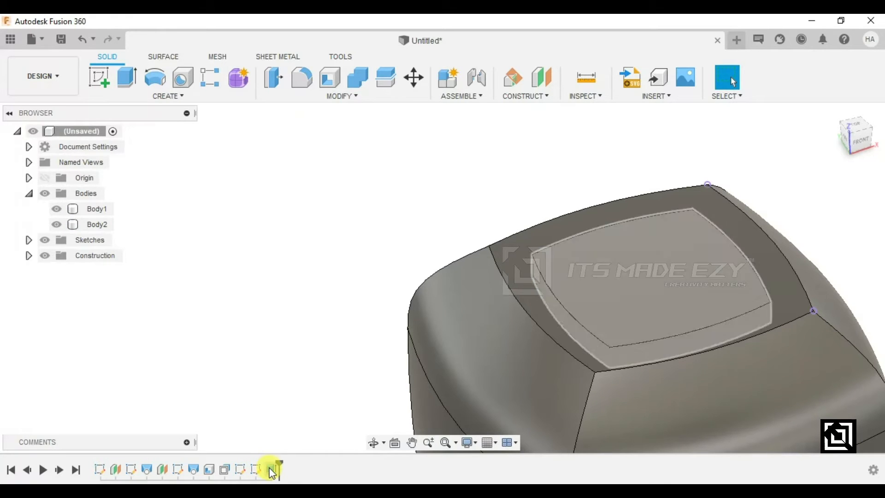
{"action": "right_click", "coordinate": [271, 469]}
{"action": "left_click", "coordinate": [304, 340]}
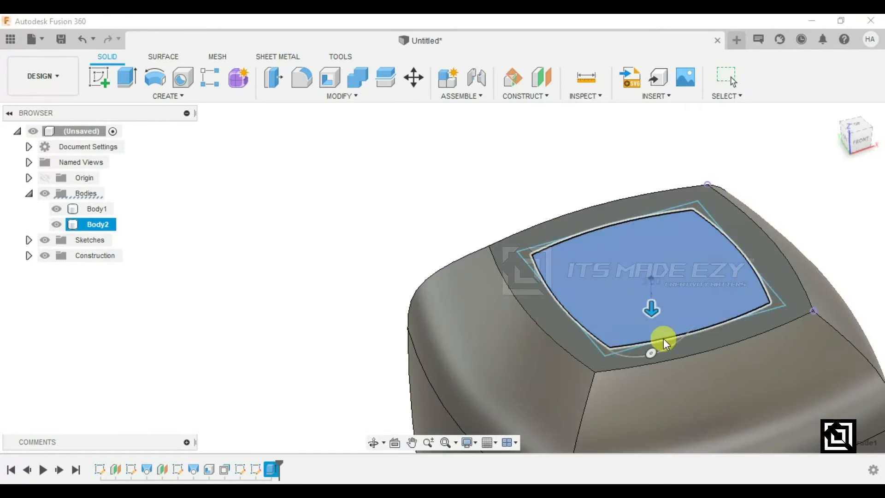
{"action": "left_click", "coordinate": [841, 334]}
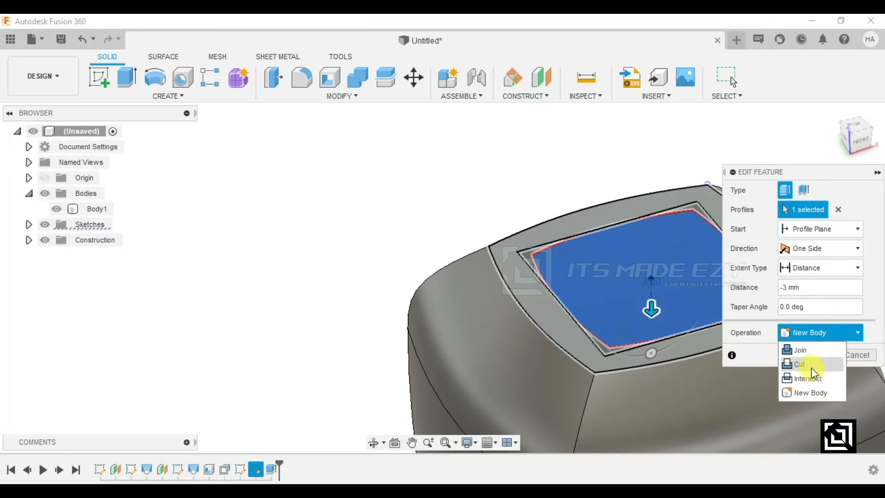
{"action": "left_click", "coordinate": [809, 351]}
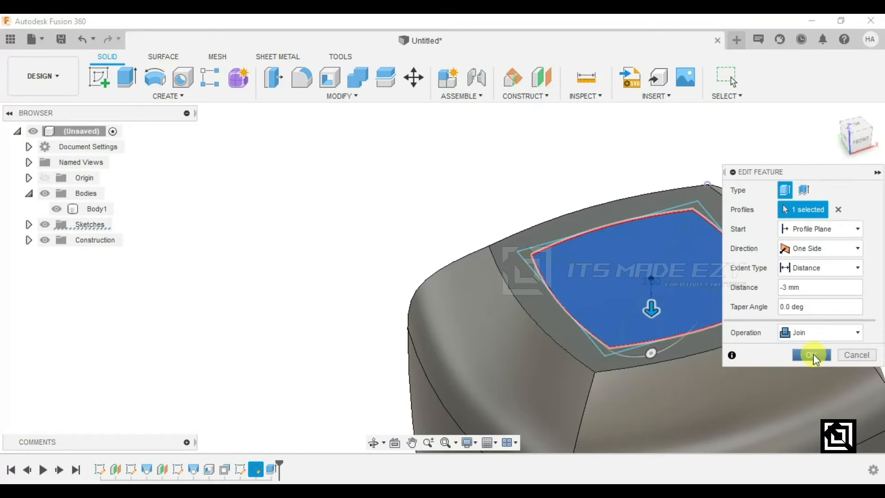
{"action": "left_click", "coordinate": [813, 354]}
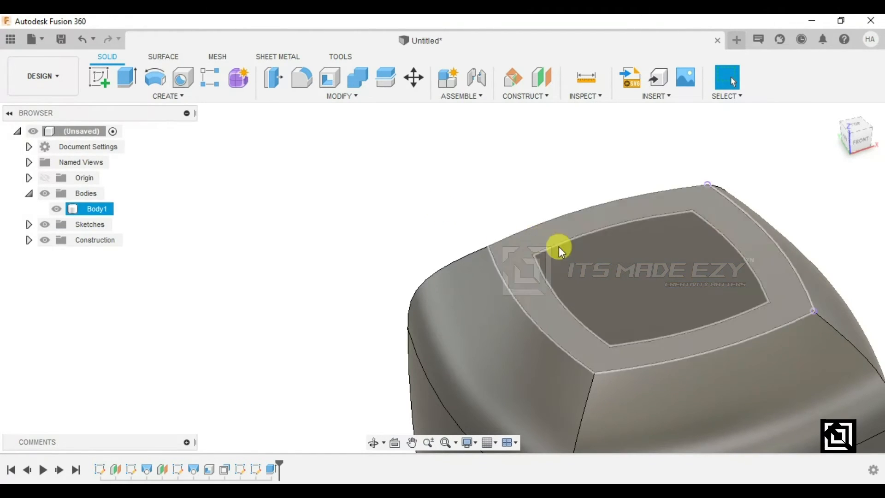
- Start a new sketch on the vertical front plane through the body's center
{"action": "middle_click_drag", "start_coordinate": [529, 277], "coordinate": [511, 249], "text": "shift"}
{"action": "scroll", "coordinate": [503, 237], "scroll_direction": "down", "scroll_amount": 5}
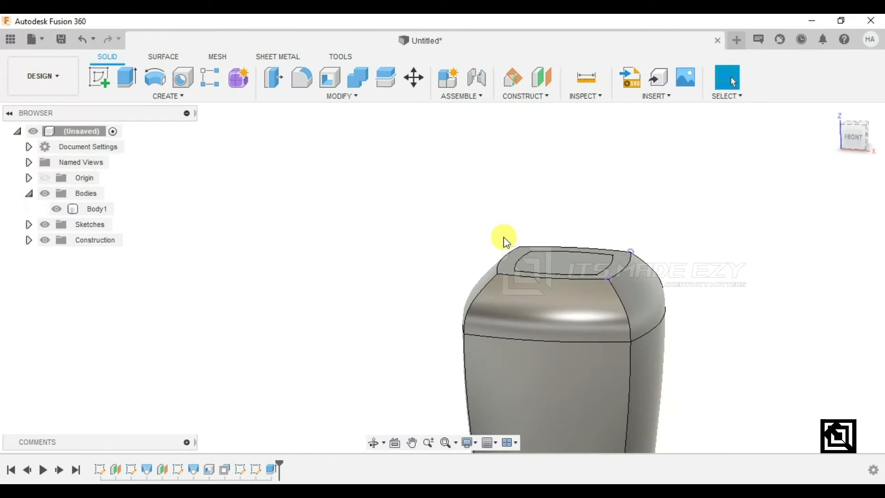
{"action": "middle_click_drag", "start_coordinate": [552, 273], "coordinate": [524, 256], "text": "shift"}
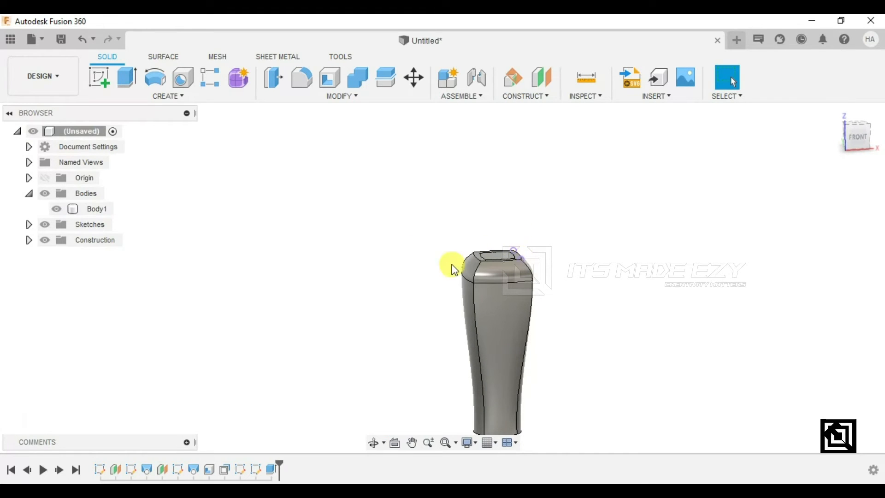
{"action": "left_click", "coordinate": [100, 78]}
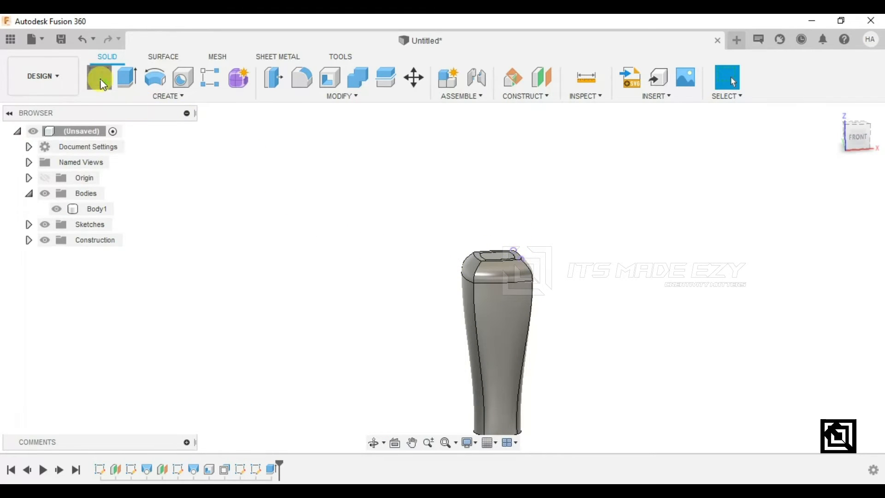
{"action": "left_click", "coordinate": [539, 374]}
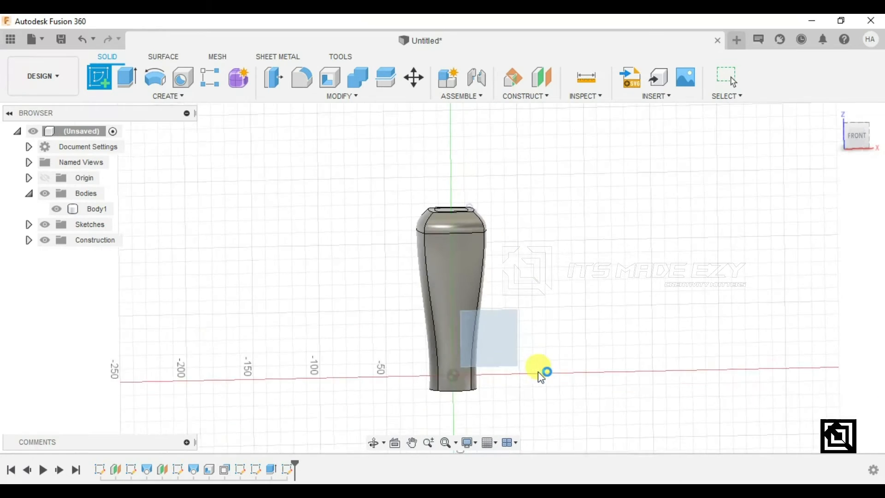
{"action": "scroll", "coordinate": [442, 228], "scroll_direction": "up", "scroll_amount": 4}
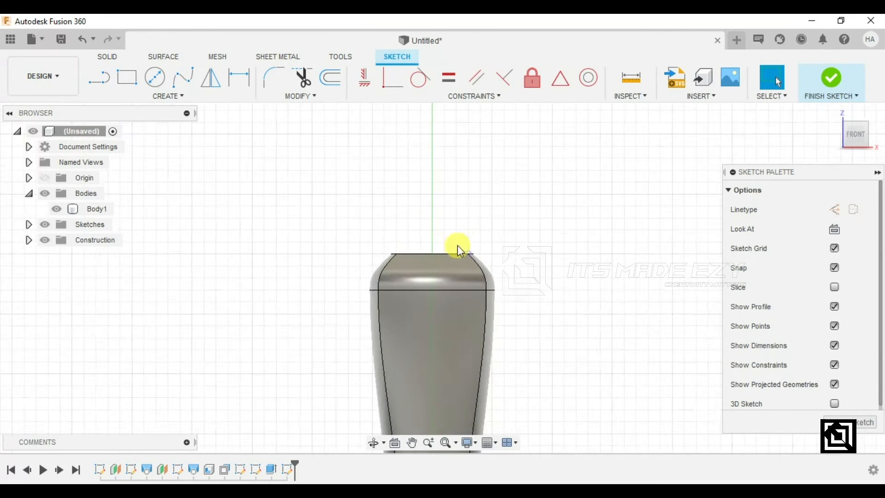
{"action": "scroll", "coordinate": [453, 239], "scroll_direction": "up", "scroll_amount": 2}
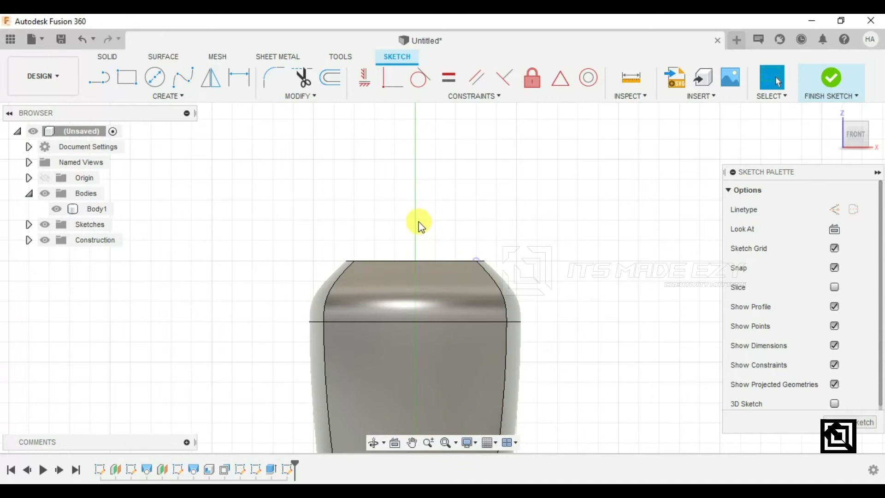
{"action": "scroll", "coordinate": [419, 223], "scroll_direction": "up", "scroll_amount": 2}
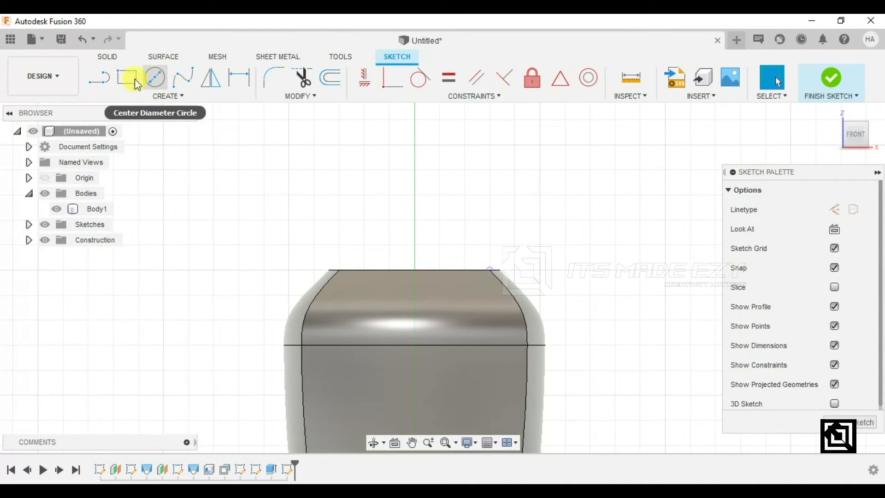
- Draw a vertical line from the origin to well above the body's top and convert it to construction
{"action": "key", "text": "l"}
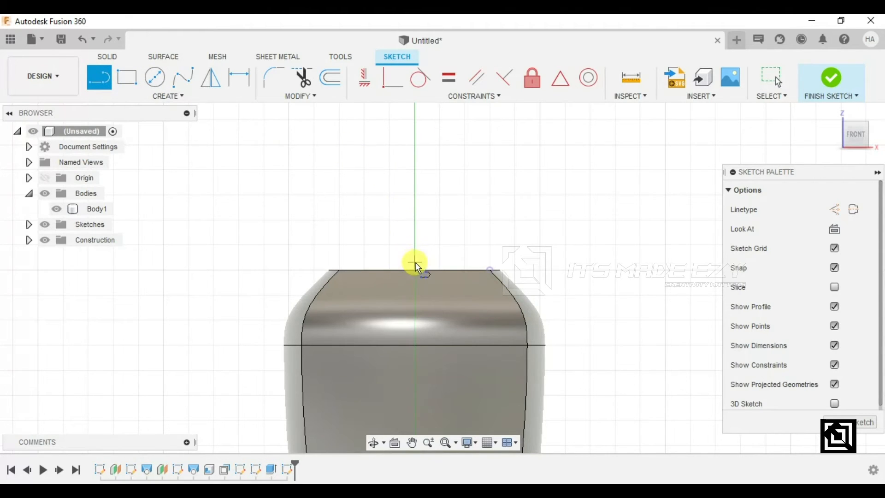
{"action": "scroll", "coordinate": [415, 262], "scroll_direction": "down", "scroll_amount": 5}
{"action": "left_click", "coordinate": [414, 367]}
{"action": "left_click", "coordinate": [411, 194]}
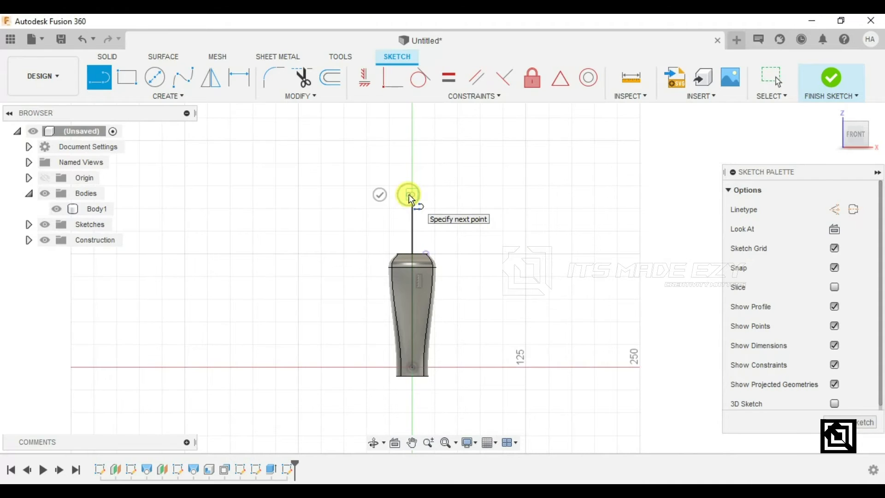
{"action": "key", "text": "Escape"}
{"action": "right_click", "coordinate": [412, 218]}
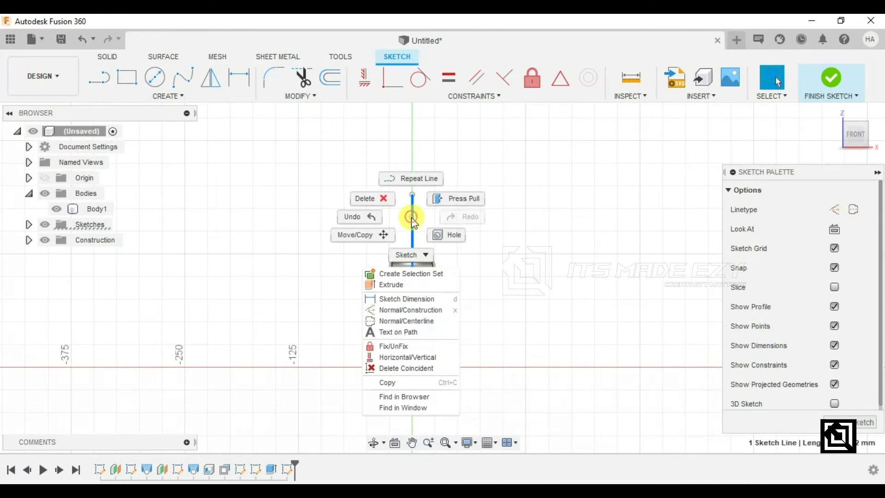
{"action": "left_click", "coordinate": [420, 308]}
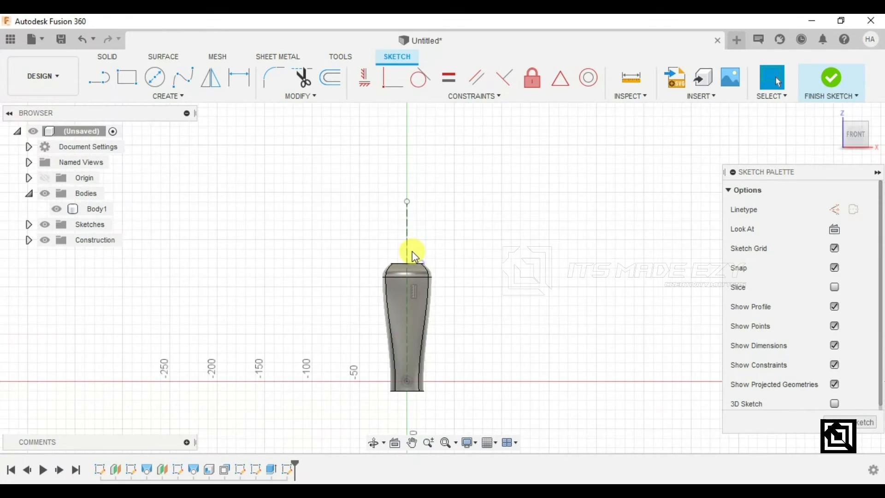
- Draw a line about 7 mm horizontally from the construction line above the body, and a vertical line about 13 mm down to the body's top edge
{"action": "scroll", "coordinate": [413, 252], "scroll_direction": "up", "scroll_amount": 1}
{"action": "scroll", "coordinate": [413, 369], "scroll_direction": "up", "scroll_amount": 2}
{"action": "scroll", "coordinate": [419, 277], "scroll_direction": "down", "scroll_amount": 2}
{"action": "scroll", "coordinate": [422, 240], "scroll_direction": "up", "scroll_amount": 4}
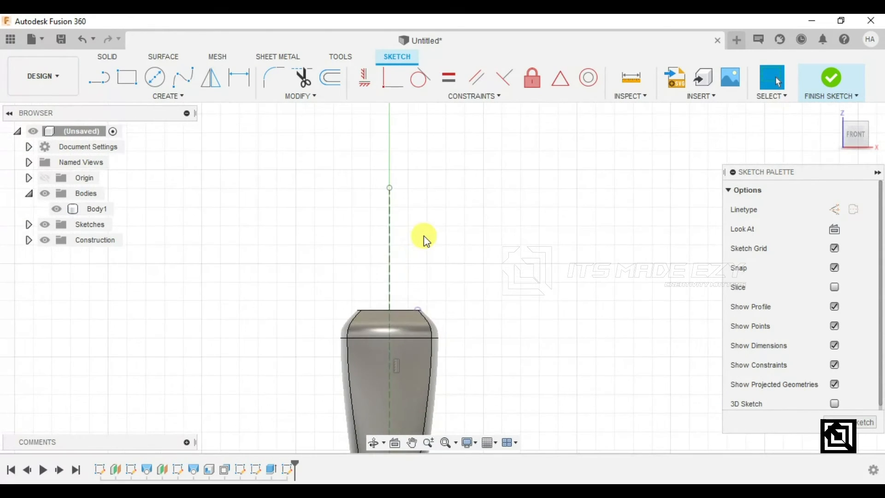
{"action": "left_click", "coordinate": [113, 85]}
{"action": "scroll", "coordinate": [381, 325], "scroll_direction": "up", "scroll_amount": 3}
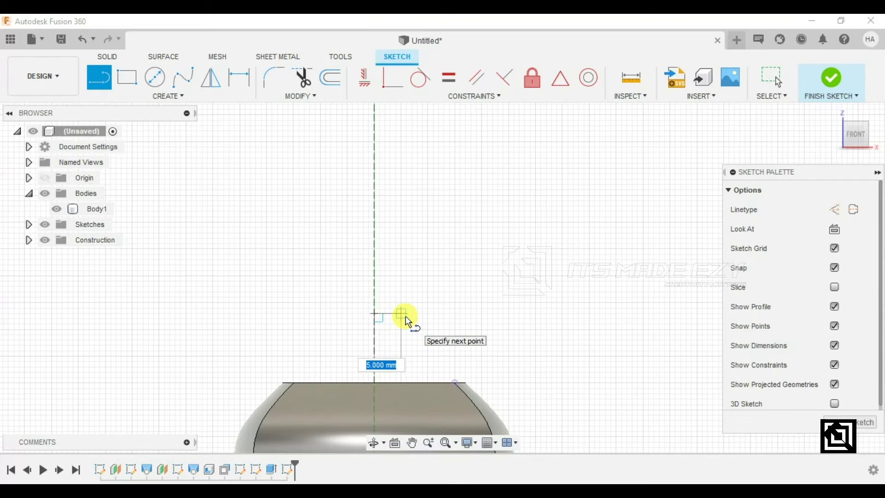
{"action": "left_click", "coordinate": [413, 314]}
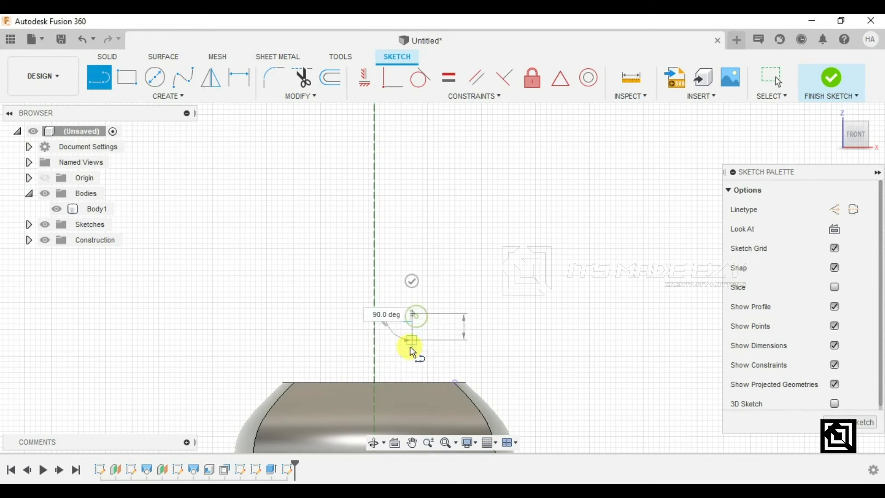
{"action": "left_click", "coordinate": [413, 383]}
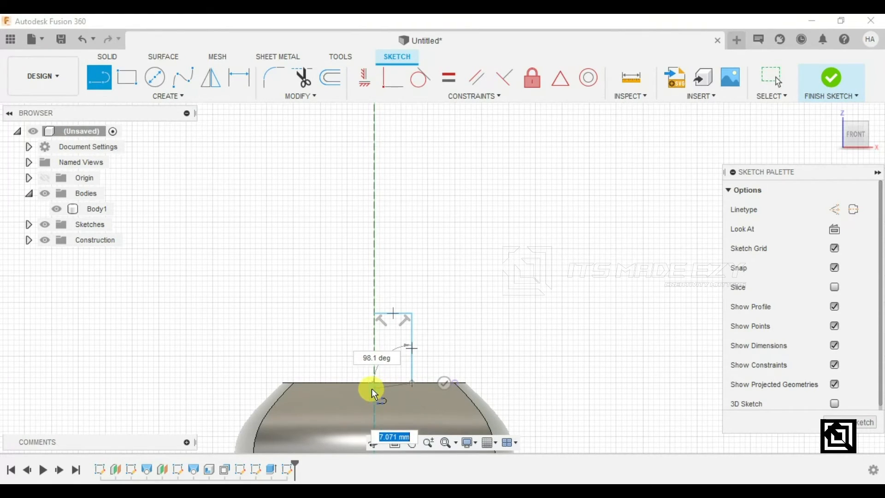
{"action": "key", "text": "Escape"}
- Hide the body and pull the vertical line's lower end below the body's top, making the line about 17 mm long
{"action": "left_click", "coordinate": [412, 374]}
{"action": "scroll", "coordinate": [395, 386], "scroll_direction": "down", "scroll_amount": 1}
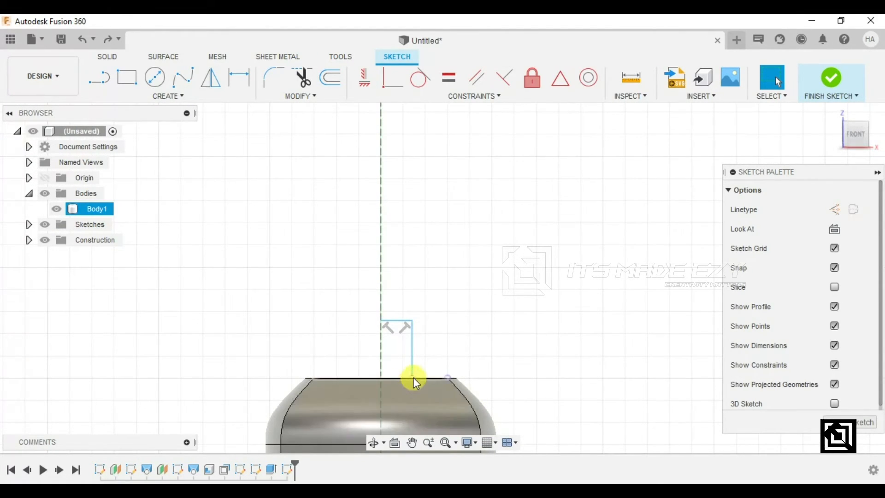
{"action": "scroll", "coordinate": [413, 377], "scroll_direction": "up", "scroll_amount": 3}
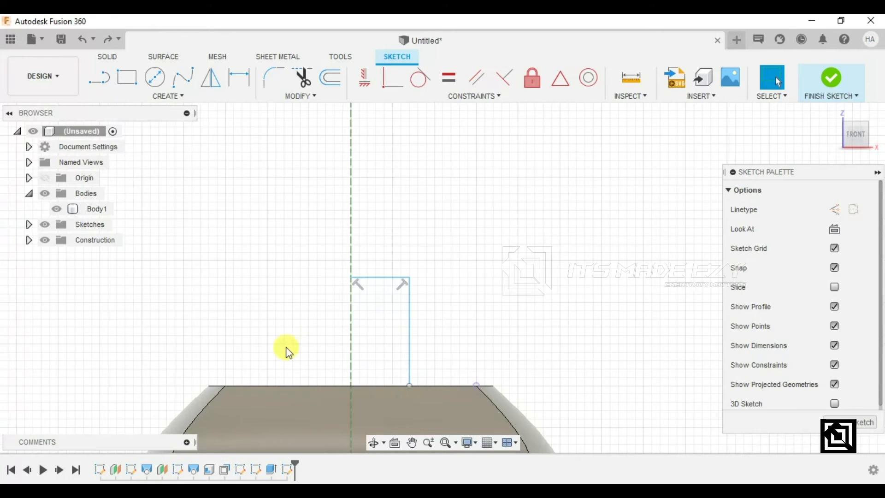
{"action": "left_click", "coordinate": [60, 208]}
{"action": "scroll", "coordinate": [364, 244], "scroll_direction": "down", "scroll_amount": 2}
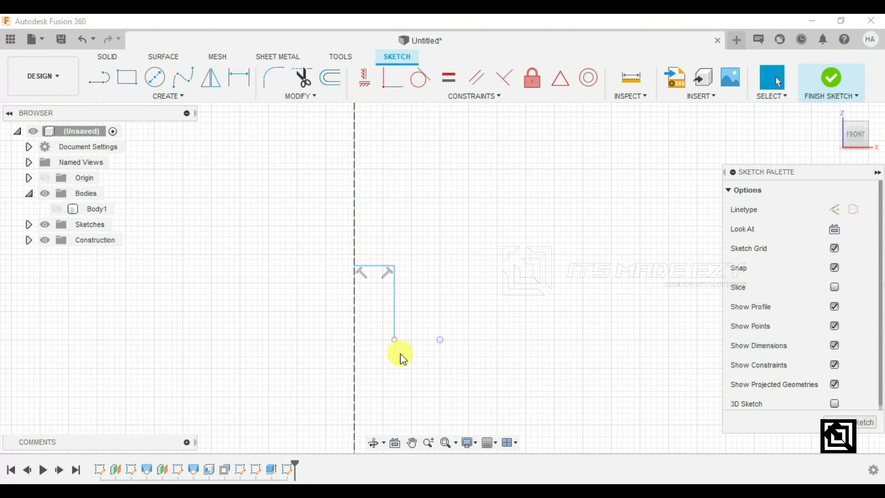
{"action": "left_click_drag", "start_coordinate": [396, 345], "coordinate": [390, 368]}
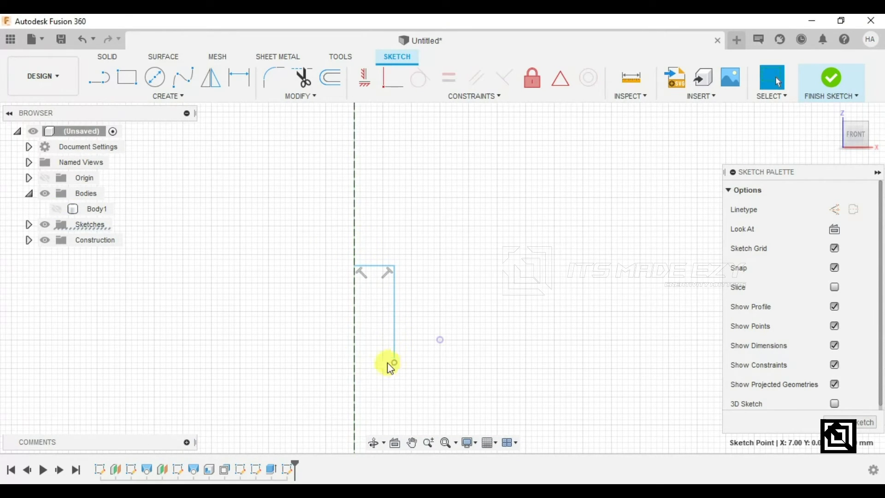
- Close the rectangle with a bottom line to the construction line and a side line along it, and show the body again
{"action": "left_click", "coordinate": [112, 96]}
{"action": "left_click_drag", "start_coordinate": [395, 363], "coordinate": [354, 362]}
{"action": "left_click_drag", "start_coordinate": [358, 271], "coordinate": [358, 368]}
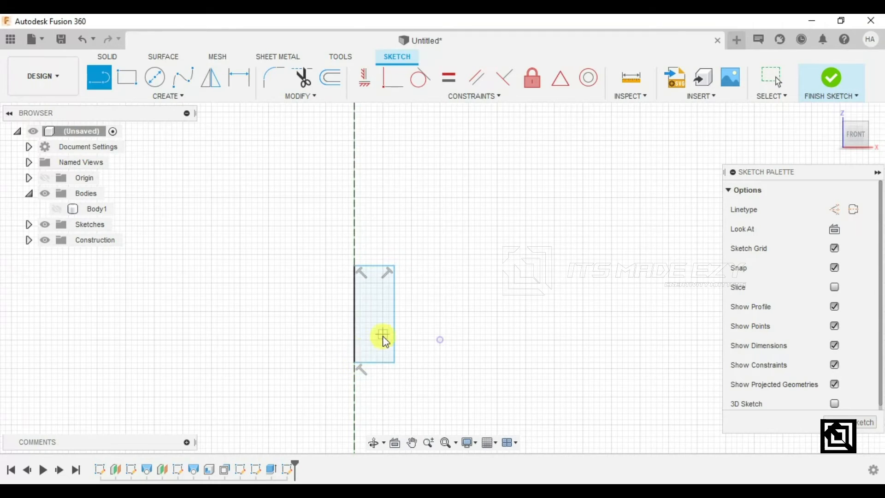
{"action": "key", "text": "Escape"}
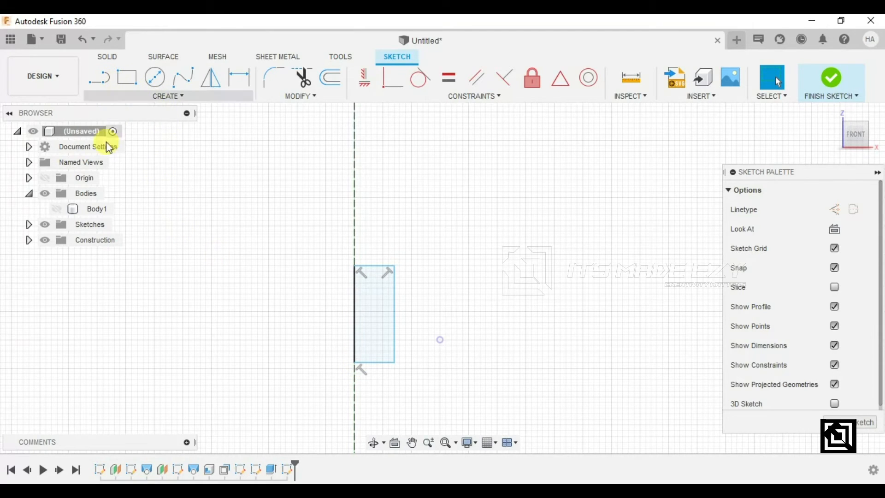
{"action": "left_click", "coordinate": [58, 209]}
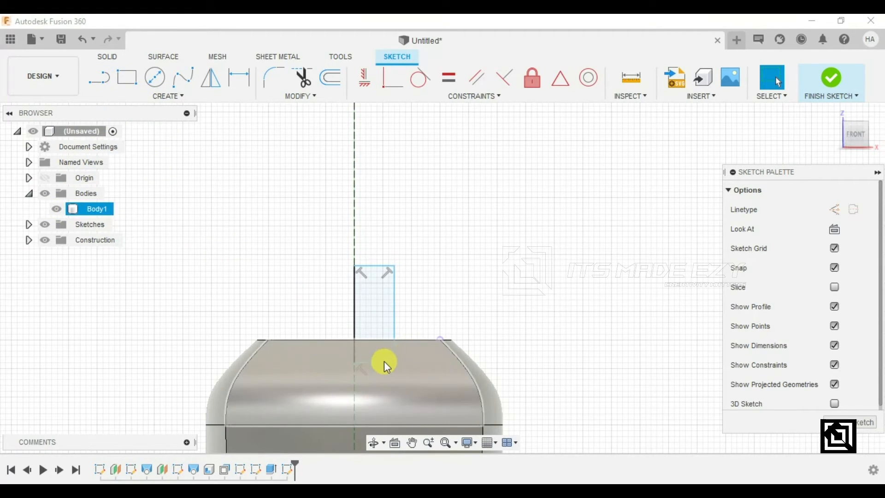
{"action": "left_click", "coordinate": [391, 322]}
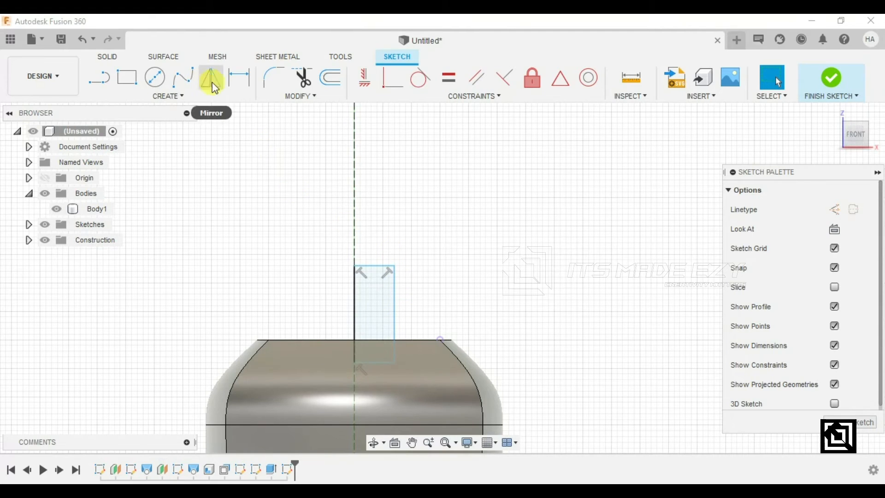
- Dimension the height from the body's top edge to the rectangle's upper outer corner as 15 mm
{"action": "left_click", "coordinate": [239, 78]}
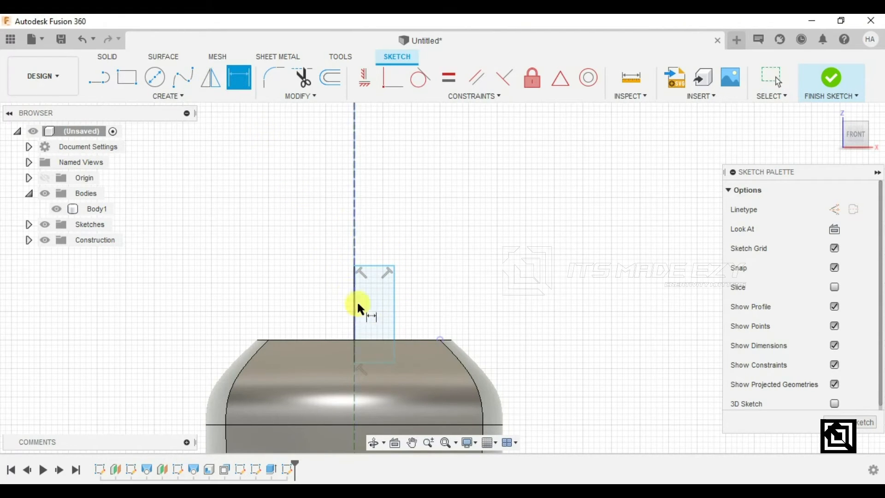
{"action": "left_click", "coordinate": [394, 265]}
{"action": "left_click", "coordinate": [404, 341]}
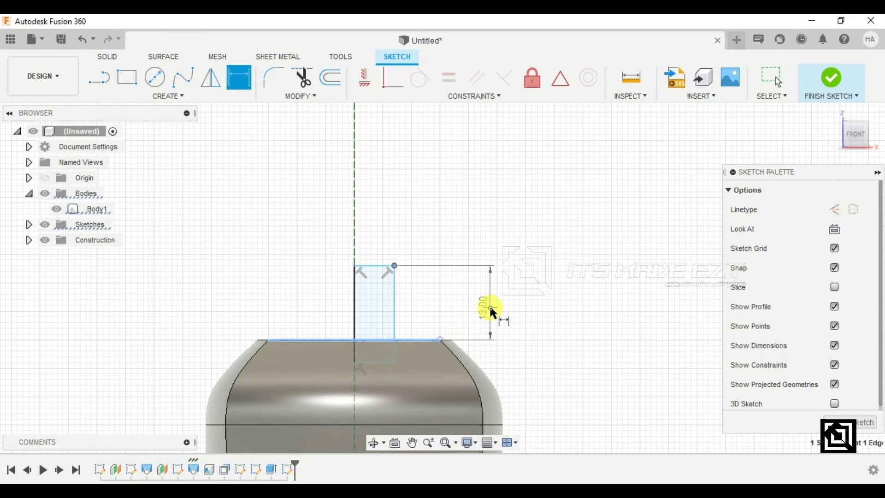
{"action": "left_click", "coordinate": [491, 309]}
{"action": "type", "text": "15"}
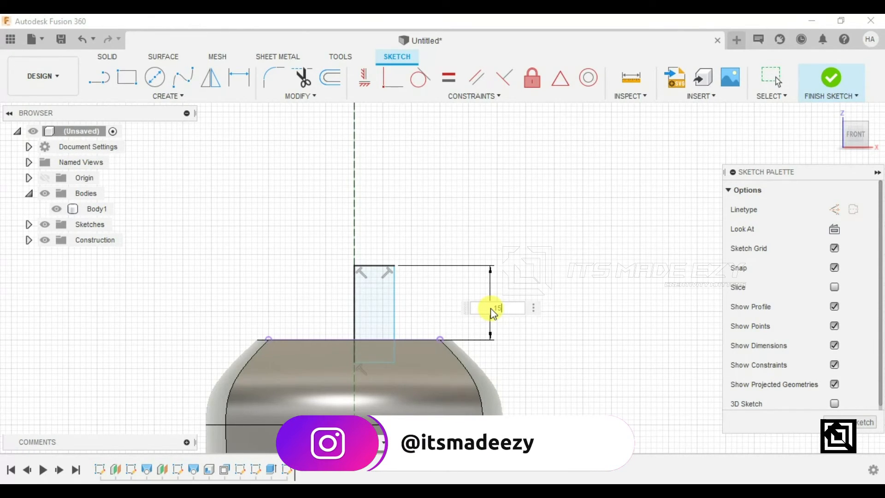
{"action": "key", "text": "Return"}
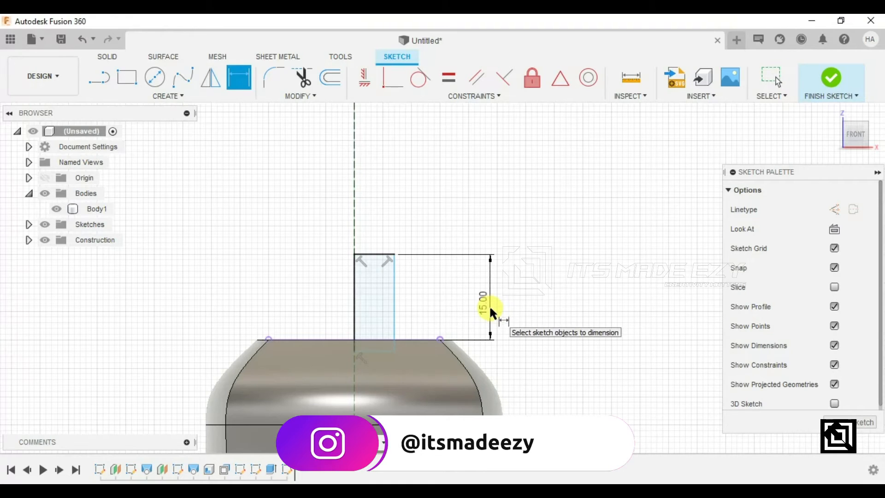
- Dimension the rectangle's full height between its two outer corners as 15+4 mm
{"action": "left_click", "coordinate": [394, 253]}
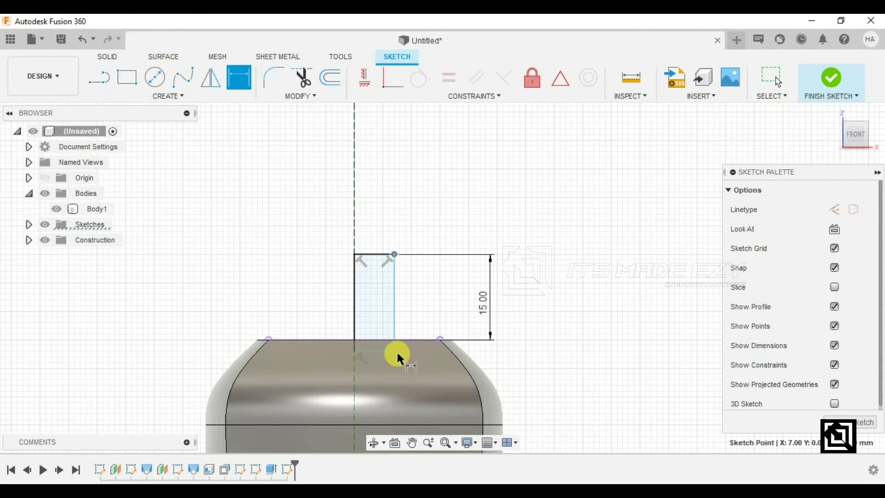
{"action": "left_click", "coordinate": [395, 354]}
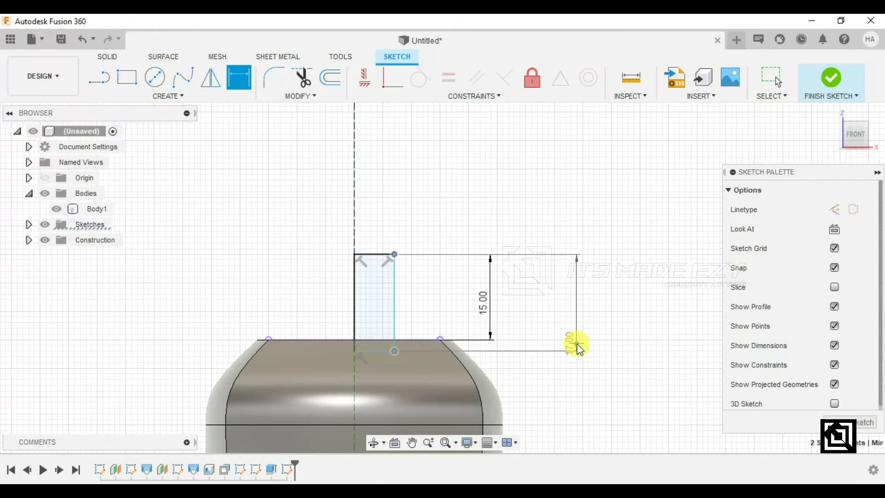
{"action": "left_click", "coordinate": [575, 346]}
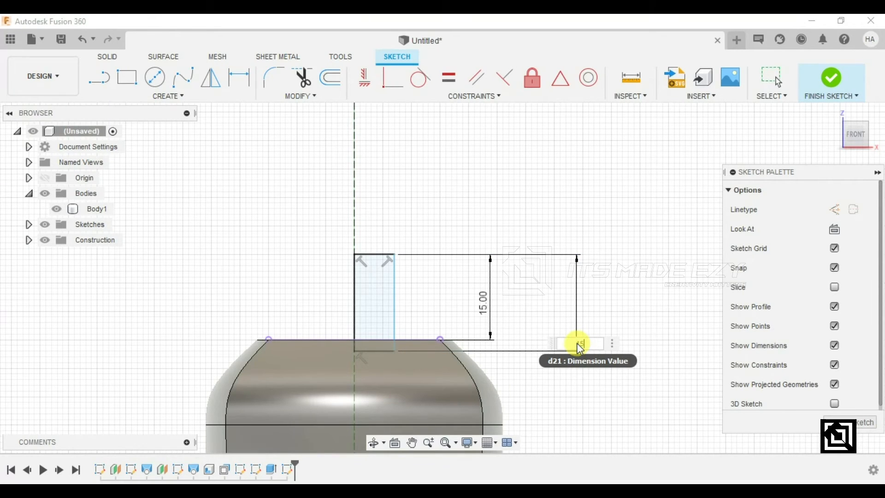
{"action": "type", "text": "15+4"}
{"action": "key", "text": "Return"}
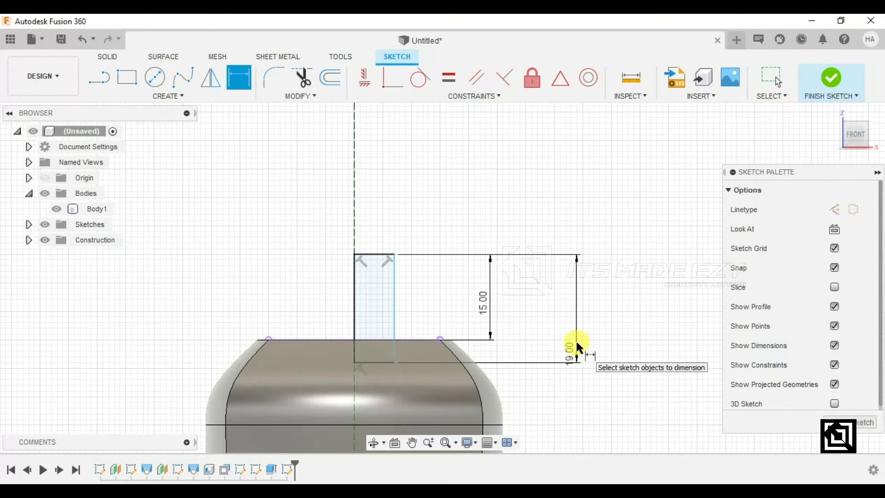
- Change the rectangle's full-height dimension to 20 mm
{"action": "double_click", "coordinate": [572, 364]}
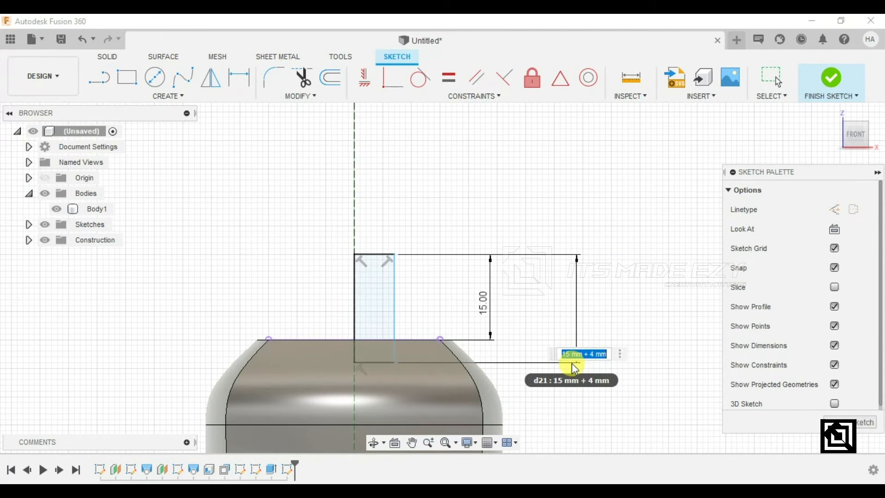
{"action": "key", "text": "BackSpace"}
{"action": "type", "text": "20"}
{"action": "key", "text": "Return"}
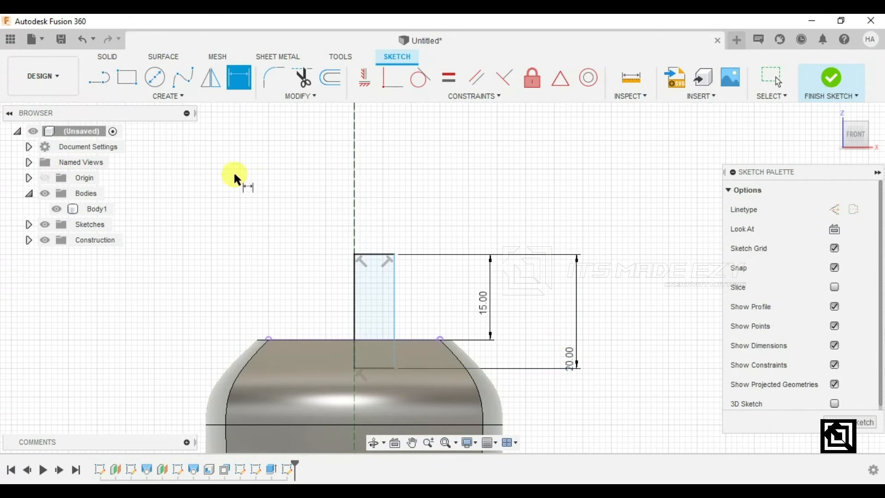
- Finish the sketch and cut a round recess by revolving only the rectangle's part inside the body 360 degrees about the construction line
{"action": "left_click", "coordinate": [838, 79]}
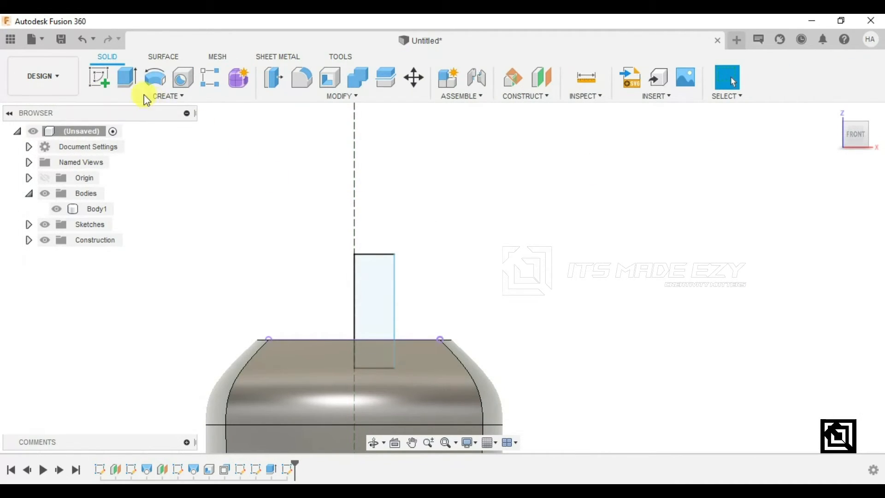
{"action": "left_click", "coordinate": [155, 77]}
{"action": "left_click", "coordinate": [376, 295]}
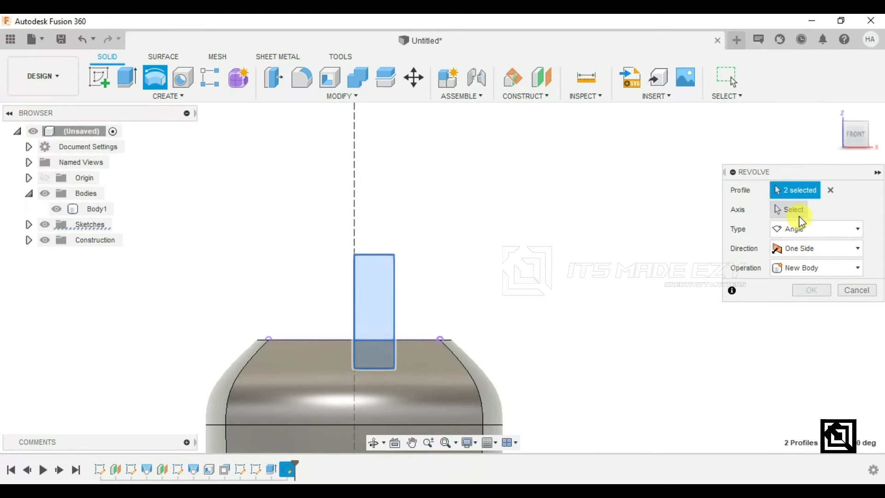
{"action": "left_click", "coordinate": [360, 307]}
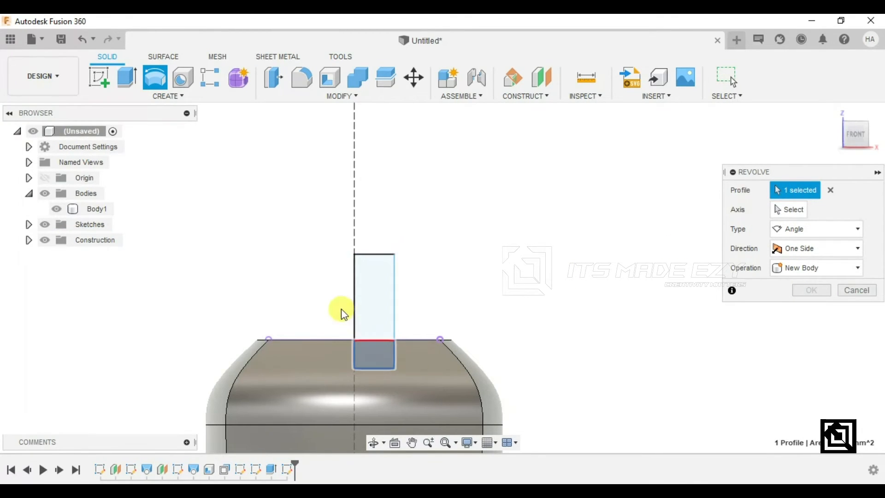
{"action": "left_click", "coordinate": [780, 211]}
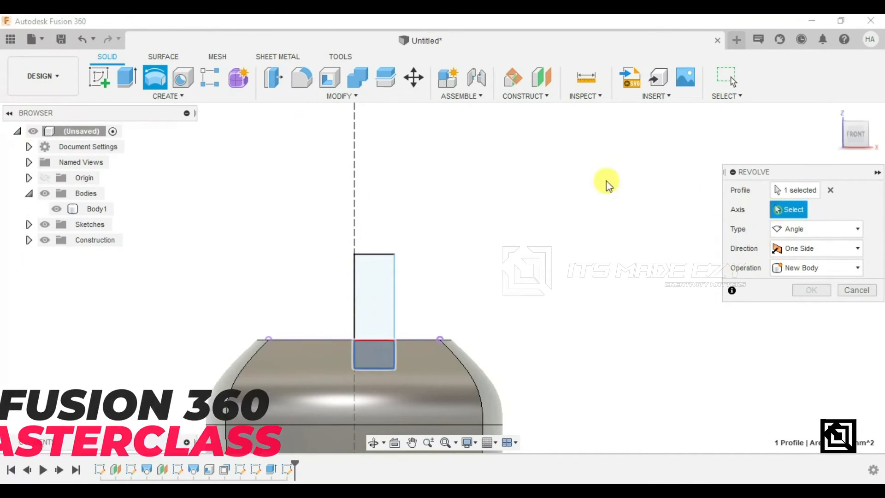
{"action": "left_click", "coordinate": [354, 179]}
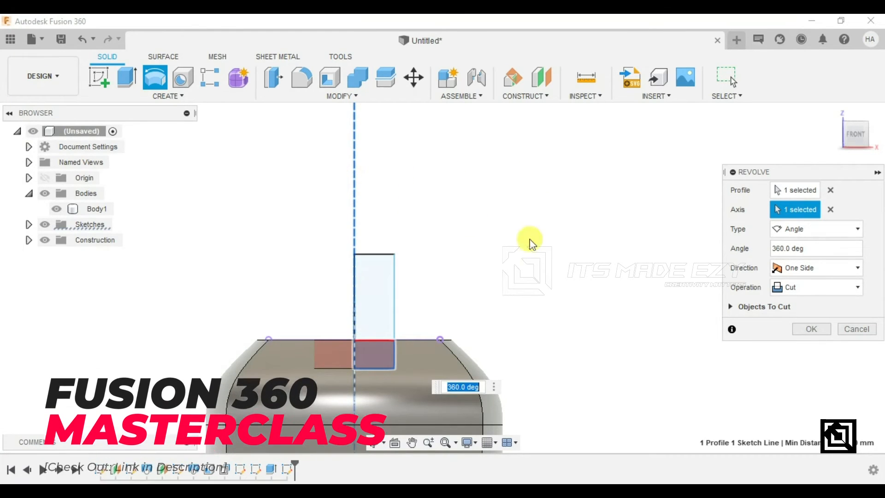
{"action": "left_click", "coordinate": [812, 329]}
{"action": "middle_click_drag", "start_coordinate": [461, 341], "coordinate": [385, 320], "text": "shift"}
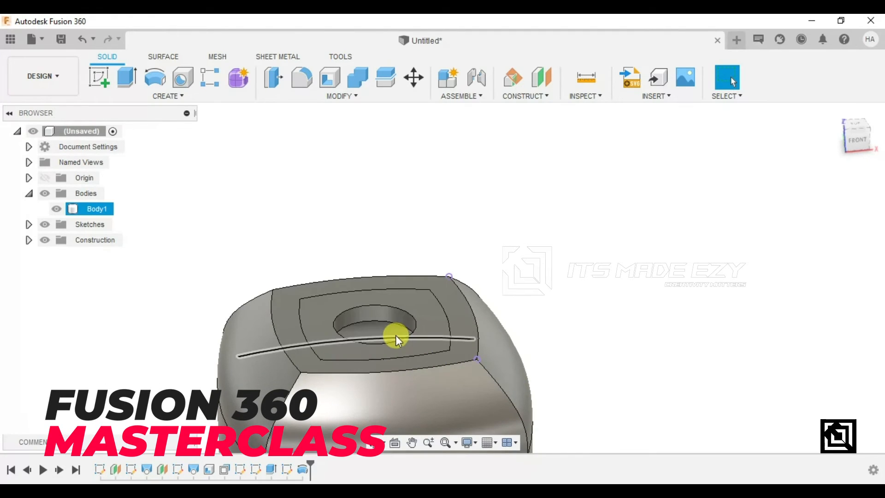
{"action": "scroll", "coordinate": [350, 295], "scroll_direction": "up", "scroll_amount": 3}
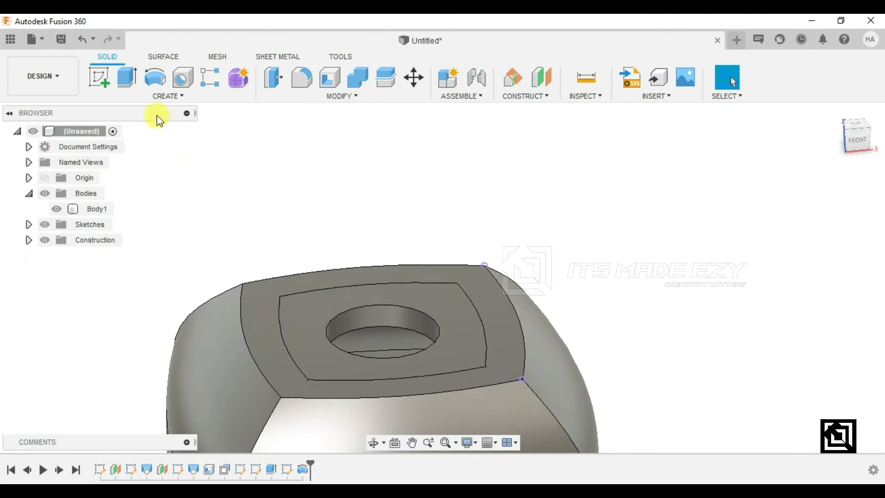
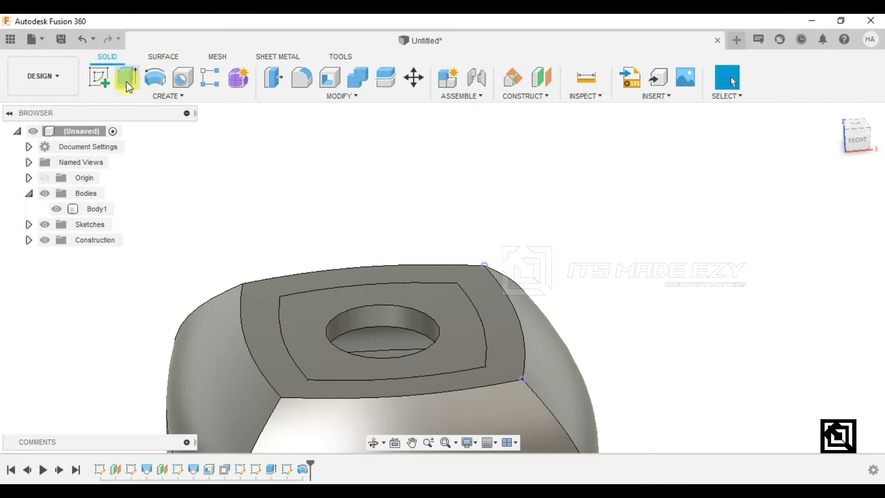
- Show Sketch6 again and revolve both parts of its rectangle 360 degrees about the construction line as a new body
{"action": "left_click", "coordinate": [29, 224]}
{"action": "left_click", "coordinate": [56, 318]}
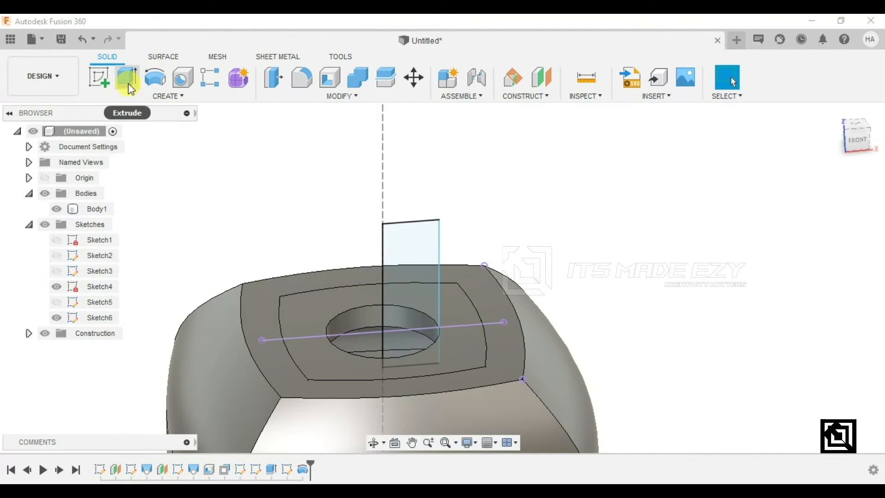
{"action": "left_click", "coordinate": [155, 77]}
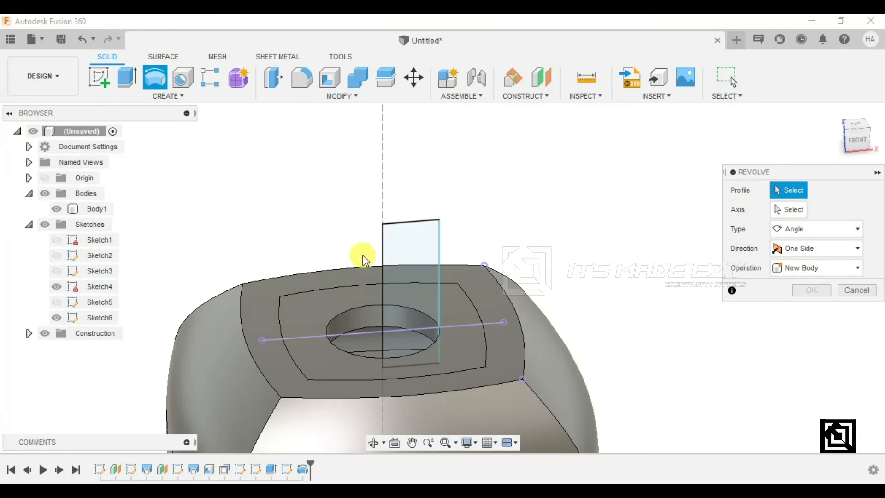
{"action": "left_click", "coordinate": [407, 287]}
{"action": "left_click", "coordinate": [411, 345]}
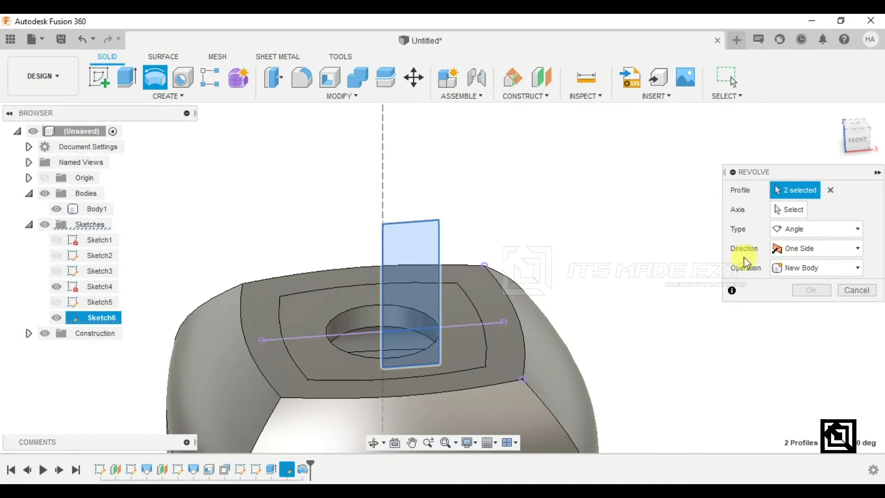
{"action": "left_click", "coordinate": [789, 209]}
{"action": "left_click", "coordinate": [383, 186]}
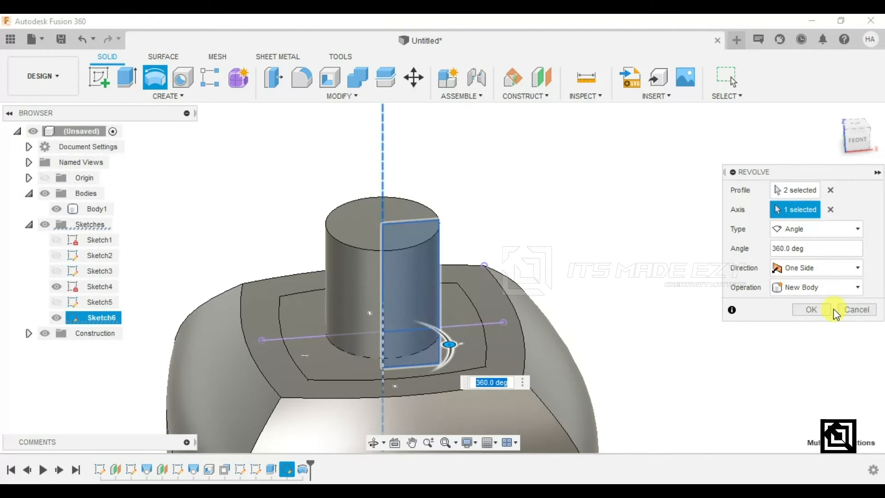
{"action": "left_click", "coordinate": [812, 310]}
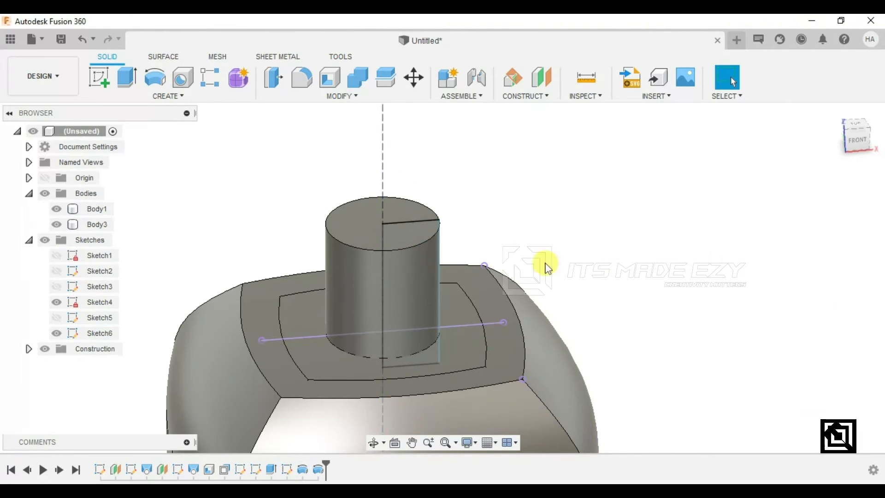
- Hide Sketch6 and examine the new cylindrical body seated on top of the bottle
{"action": "scroll", "coordinate": [428, 225], "scroll_direction": "up", "scroll_amount": 3}
{"action": "middle_click_drag", "start_coordinate": [423, 225], "coordinate": [295, 220], "text": "shift"}
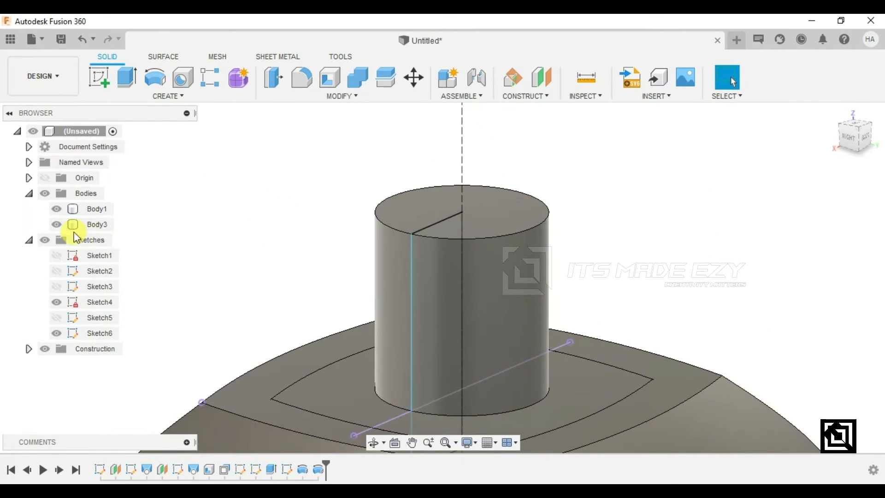
{"action": "left_click", "coordinate": [56, 332]}
{"action": "scroll", "coordinate": [270, 215], "scroll_direction": "down", "scroll_amount": 3}
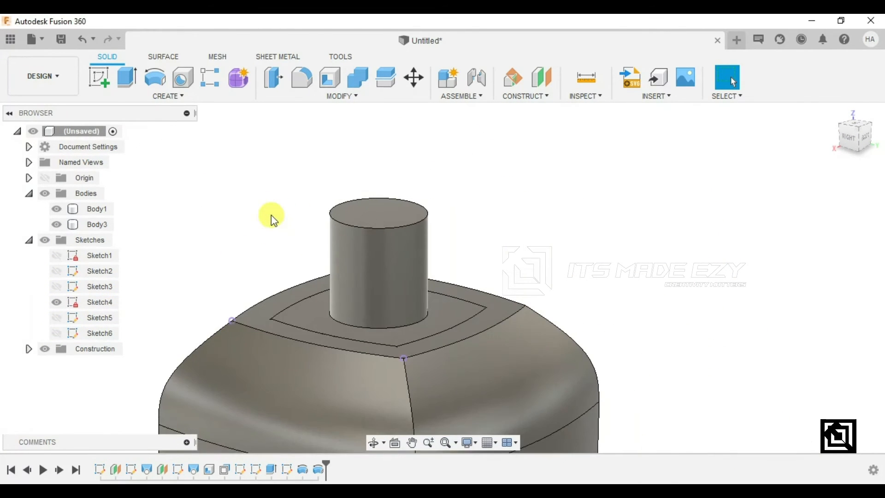
{"action": "middle_click_drag", "start_coordinate": [276, 208], "coordinate": [401, 203], "text": "shift"}
{"action": "scroll", "coordinate": [415, 196], "scroll_direction": "down", "scroll_amount": 2}
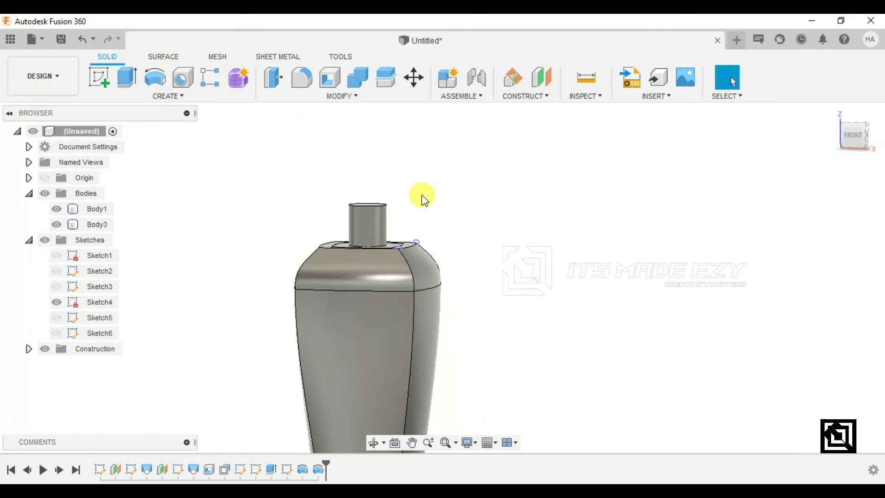
{"action": "scroll", "coordinate": [401, 212], "scroll_direction": "up", "scroll_amount": 2}
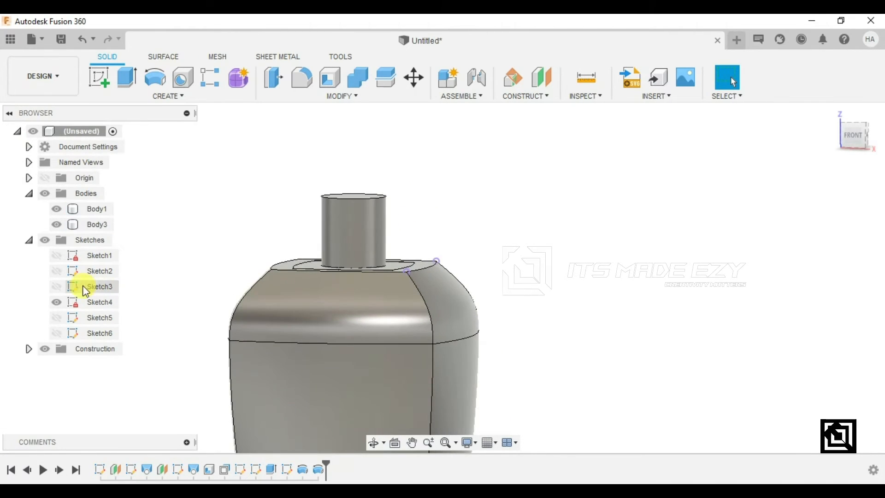
- Show Sketch6 again and edit it to add a circle of about 2 mm diameter centred on the rectangle's outer edge just above the bottle
{"action": "left_click", "coordinate": [56, 332]}
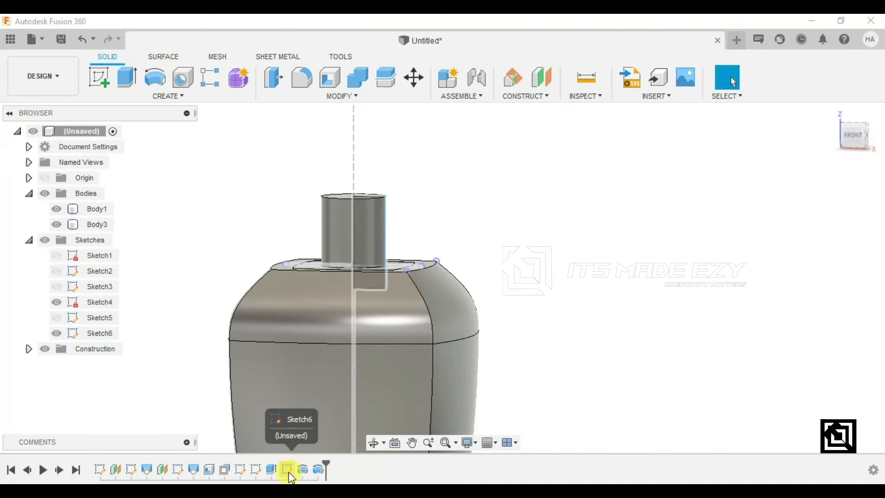
{"action": "scroll", "coordinate": [397, 260], "scroll_direction": "up", "scroll_amount": 3}
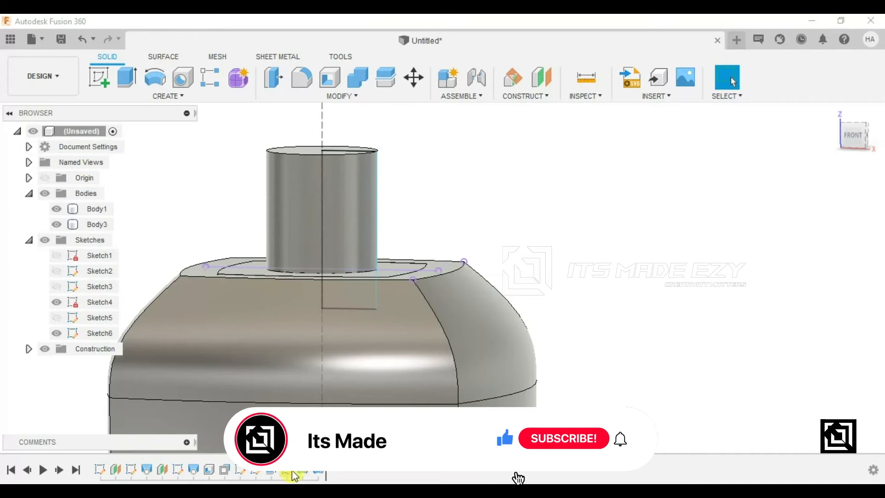
{"action": "right_click", "coordinate": [294, 475]}
{"action": "left_click", "coordinate": [300, 340]}
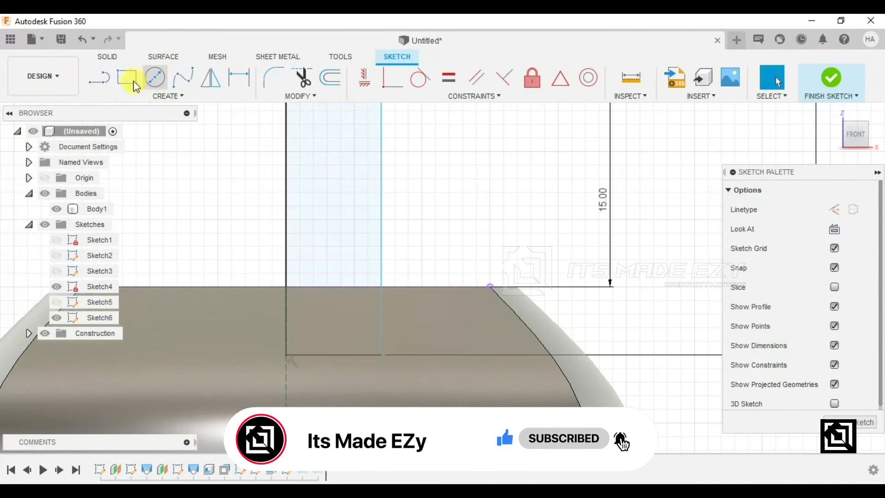
{"action": "left_click", "coordinate": [155, 77]}
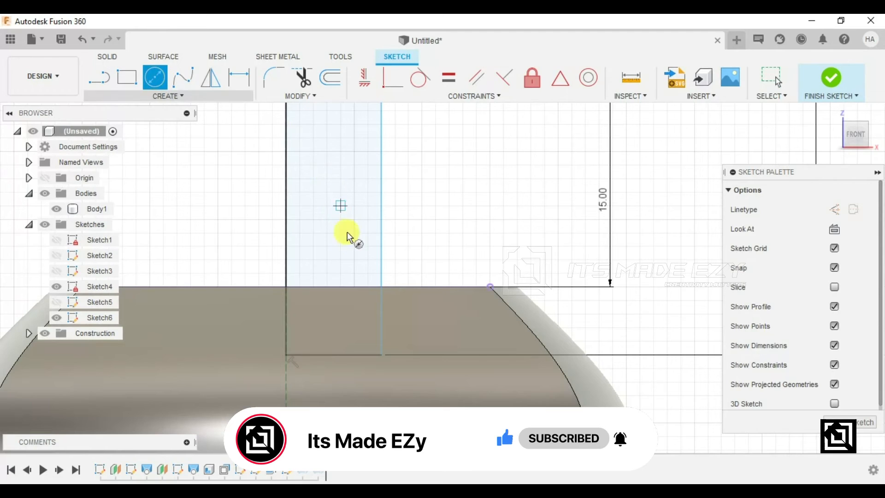
{"action": "left_click", "coordinate": [381, 261]}
{"action": "left_click", "coordinate": [371, 264]}
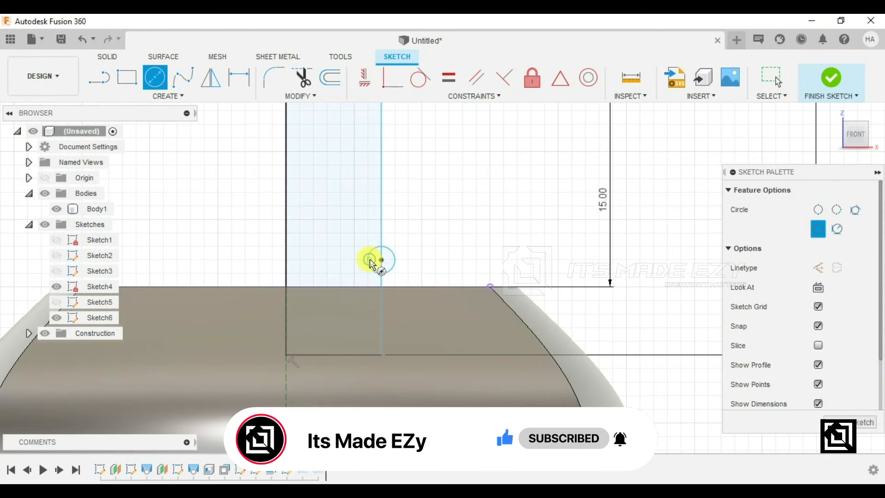
{"action": "left_click", "coordinate": [830, 79]}
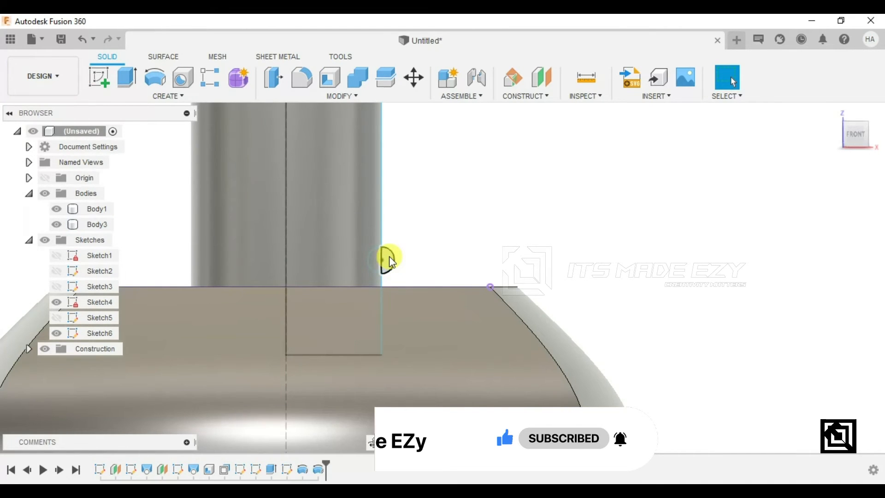
- Edit Sketch6 and trim the circle's outer half and the edge segment inside it to form a semicircular notch in the profile
{"action": "right_click", "coordinate": [287, 469]}
{"action": "left_click", "coordinate": [317, 337]}
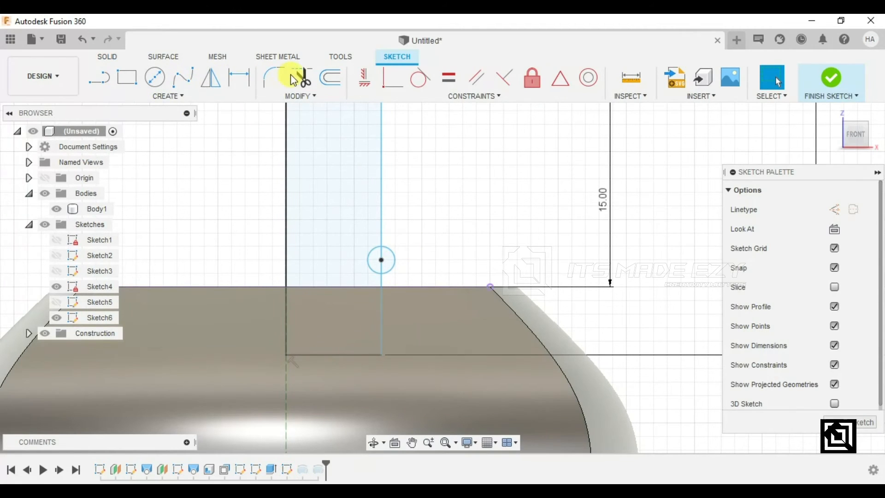
{"action": "left_click", "coordinate": [302, 77]}
{"action": "left_click", "coordinate": [386, 253]}
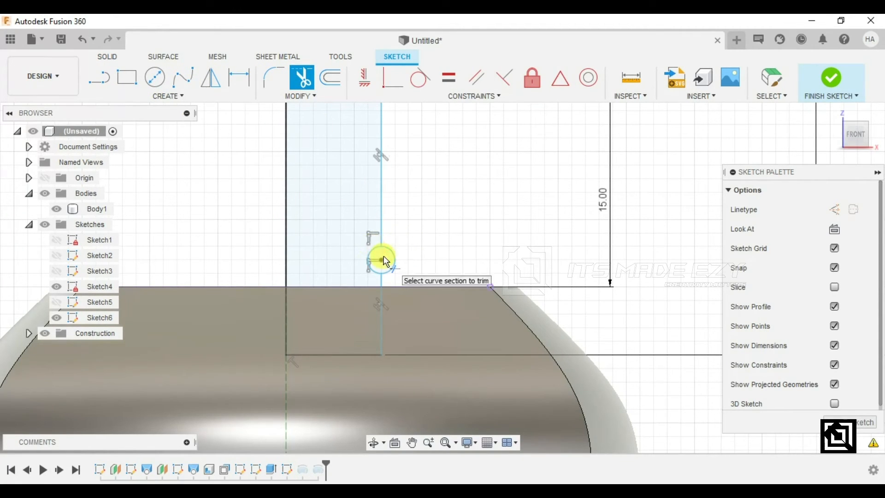
{"action": "left_click", "coordinate": [392, 259]}
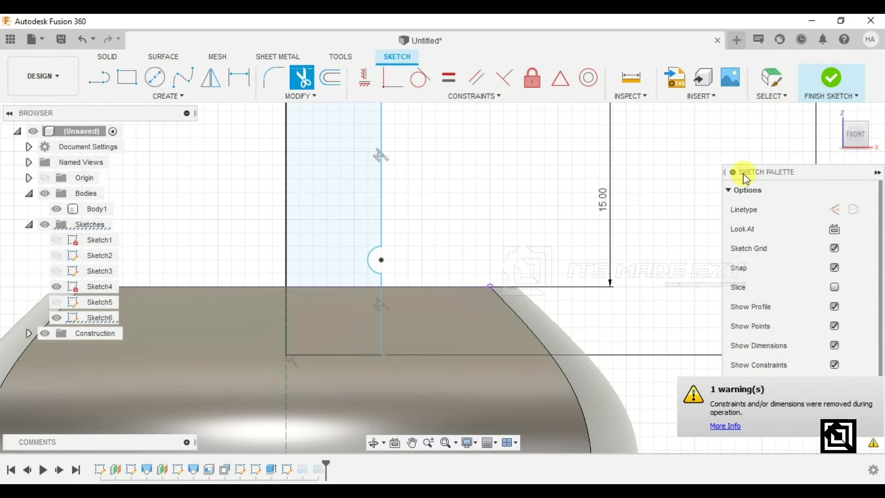
{"action": "left_click", "coordinate": [831, 78]}
{"action": "mouse_move", "coordinate": [458, 207]}
{"action": "middle_mouse_down", "text": "shift"}
{"action": "mouse_move", "coordinate": [439, 222]}
{"action": "mouse_move", "coordinate": [469, 213]}
{"action": "mouse_move", "coordinate": [461, 221]}
{"action": "middle_mouse_up", "text": "shift"}
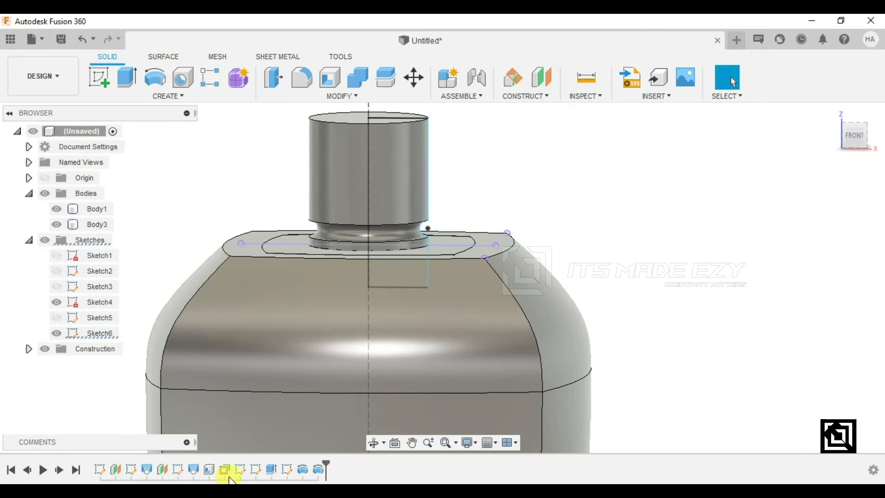
- Edit Sketch6 again, dimension the notch arc with a 0.5 mm radius, and finish the sketch
{"action": "right_click", "coordinate": [286, 470]}
{"action": "left_click", "coordinate": [313, 337]}
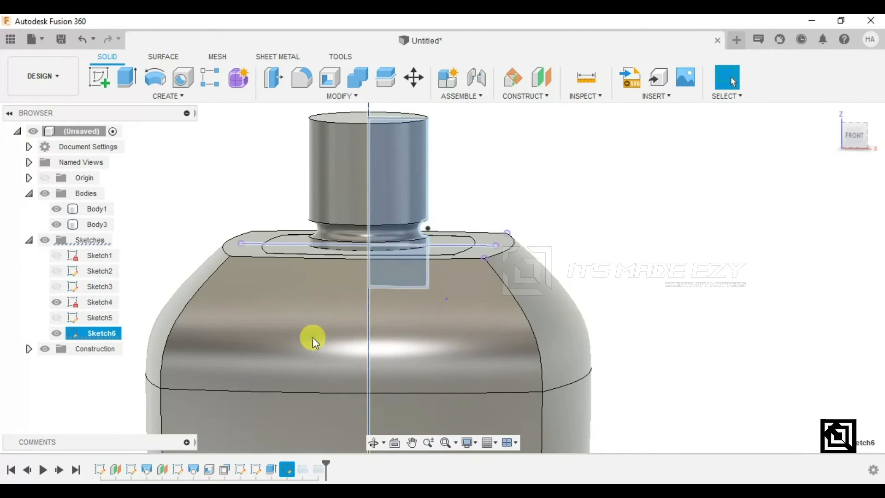
{"action": "scroll", "coordinate": [442, 216], "scroll_direction": "up", "scroll_amount": 5}
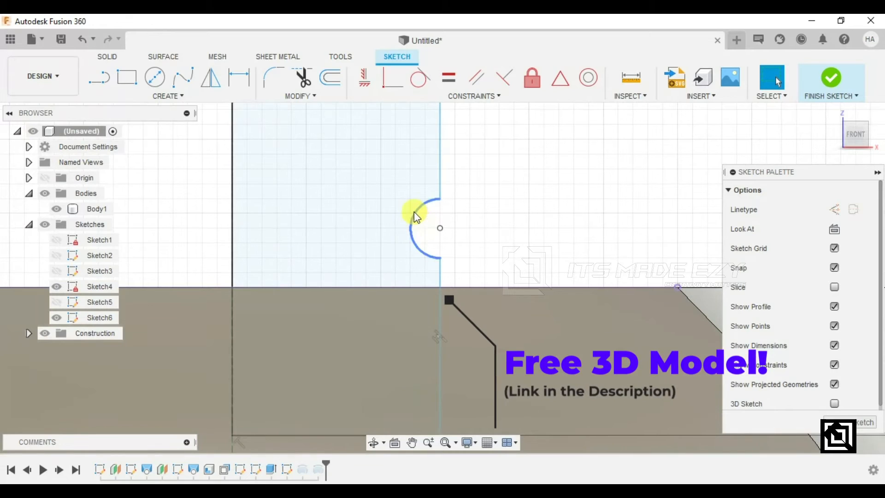
{"action": "left_click", "coordinate": [241, 83]}
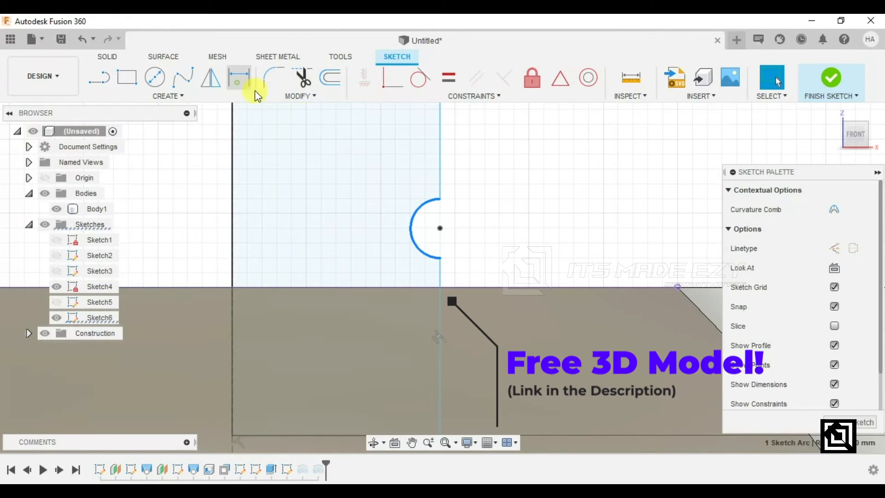
{"action": "left_click", "coordinate": [475, 230]}
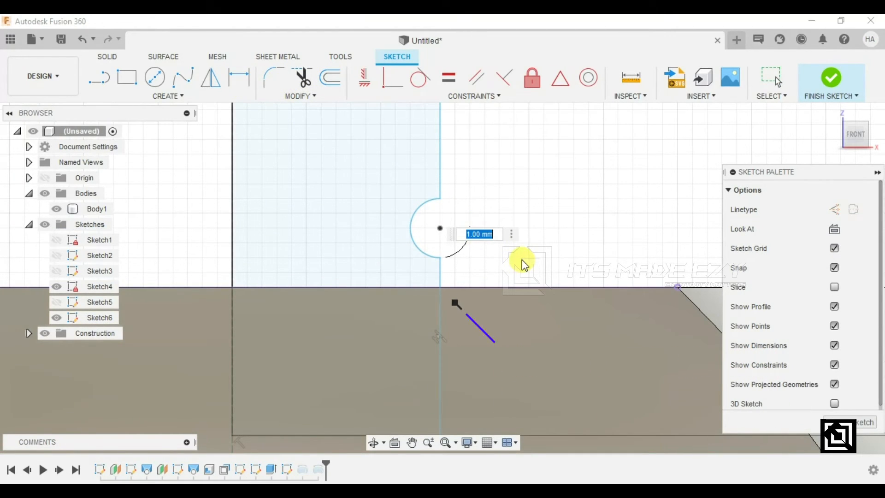
{"action": "key", "text": "Return"}
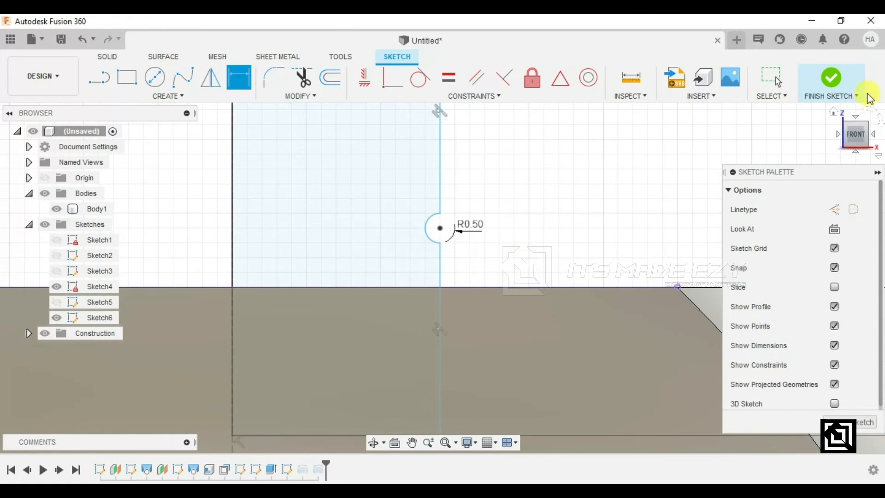
{"action": "left_click", "coordinate": [833, 79]}
{"action": "scroll", "coordinate": [600, 194], "scroll_direction": "down", "scroll_amount": 5}
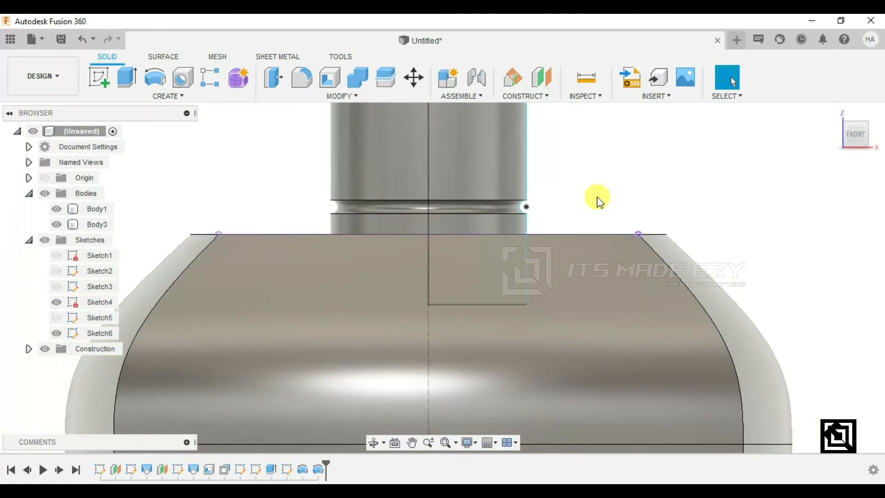
{"action": "scroll", "coordinate": [559, 138], "scroll_direction": "up", "scroll_amount": 3}
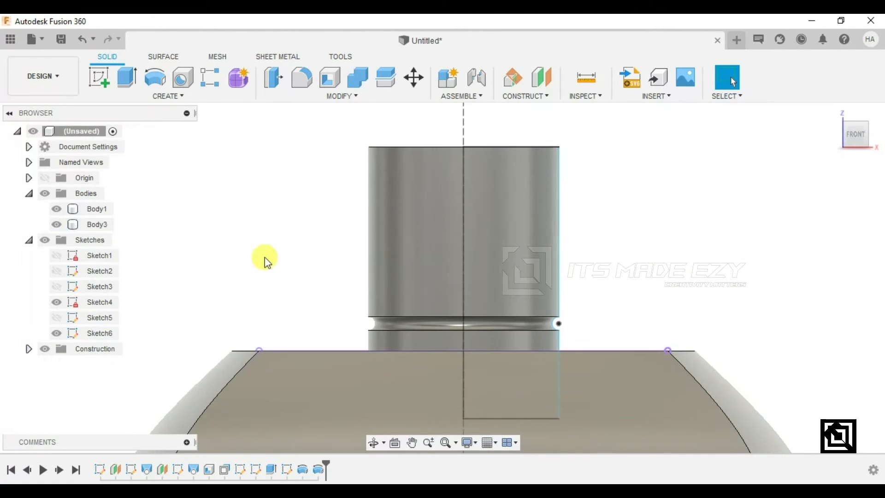
- Hide Sketch6 and Body1, and start a new sketch on the vertical front plane through the origin
{"action": "middle_click_drag", "start_coordinate": [467, 267], "coordinate": [486, 296], "text": "shift"}
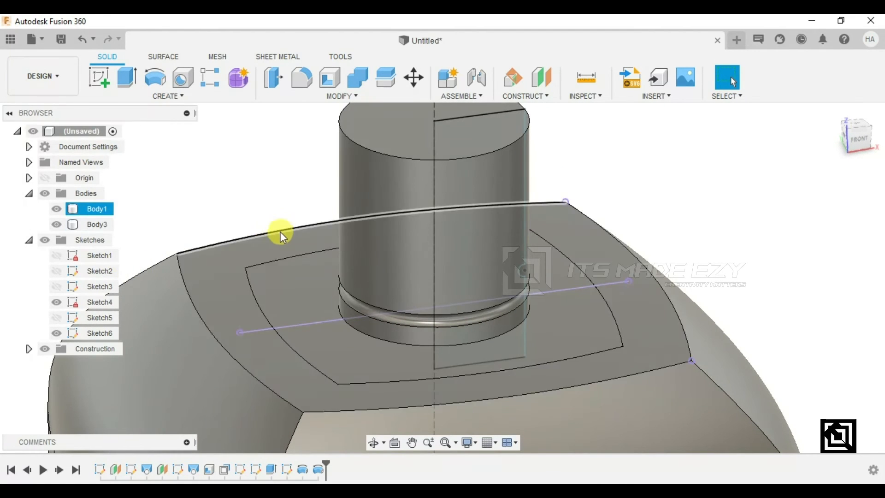
{"action": "left_click", "coordinate": [63, 335]}
{"action": "left_click", "coordinate": [463, 265]}
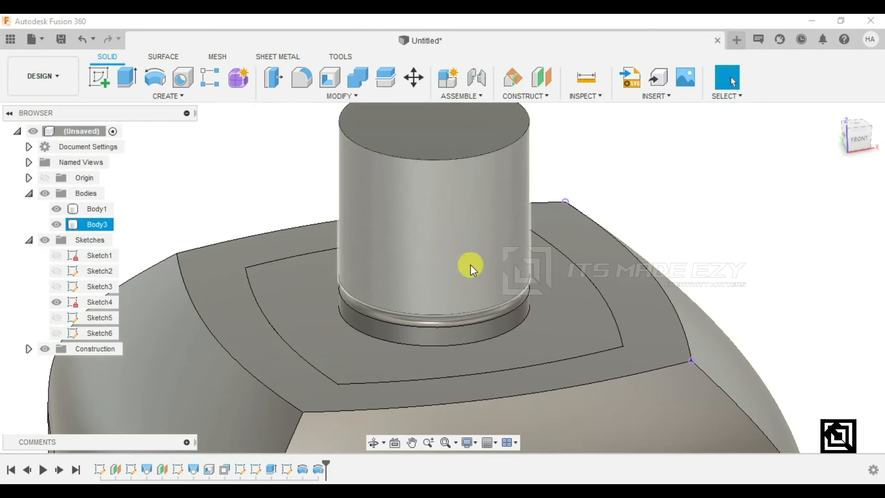
{"action": "key", "text": "Escape"}
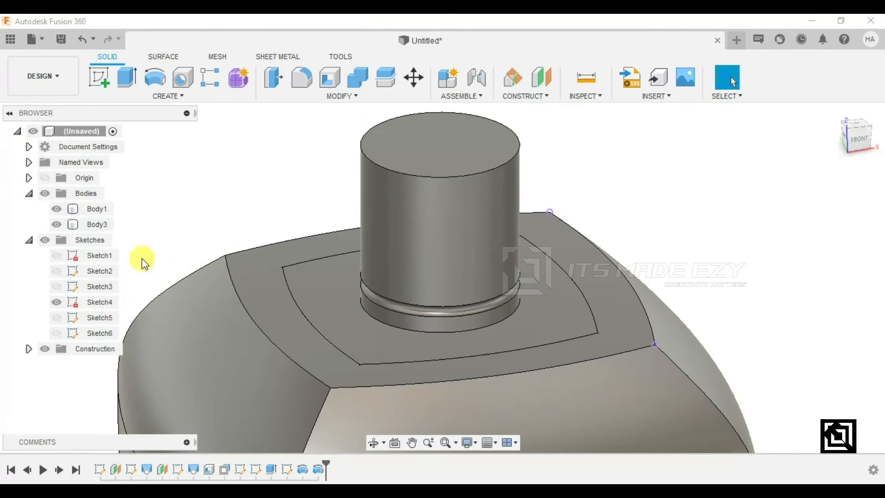
{"action": "left_click", "coordinate": [59, 211]}
{"action": "scroll", "coordinate": [530, 255], "scroll_direction": "down", "scroll_amount": 2}
{"action": "middle_click_drag", "start_coordinate": [530, 255], "coordinate": [492, 202], "text": "shift"}
{"action": "left_click", "coordinate": [111, 84]}
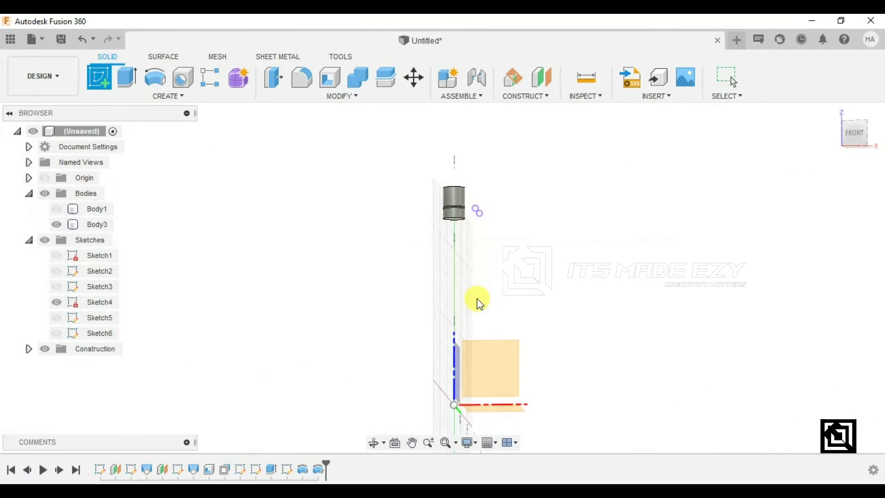
{"action": "left_click", "coordinate": [480, 356]}
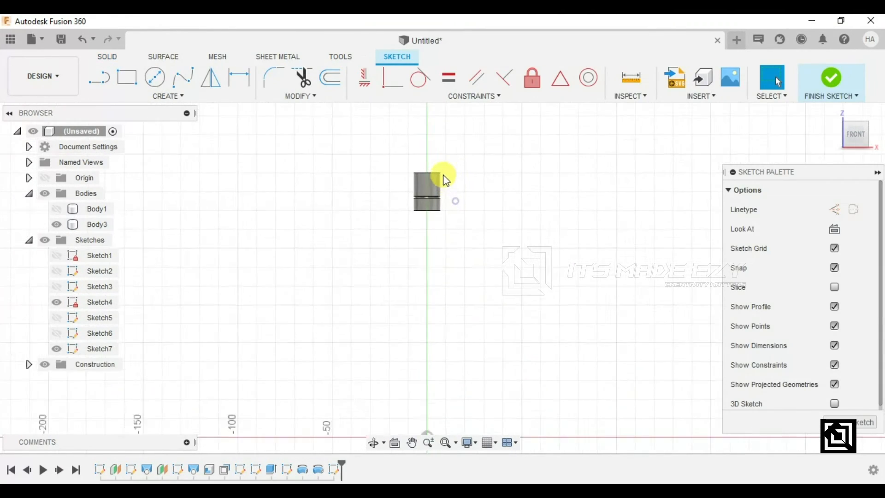
- Draw a vertical line along the cylinder's axis, extending past both its ends, and convert it to a construction line
{"action": "scroll", "coordinate": [429, 148], "scroll_direction": "up", "scroll_amount": 3}
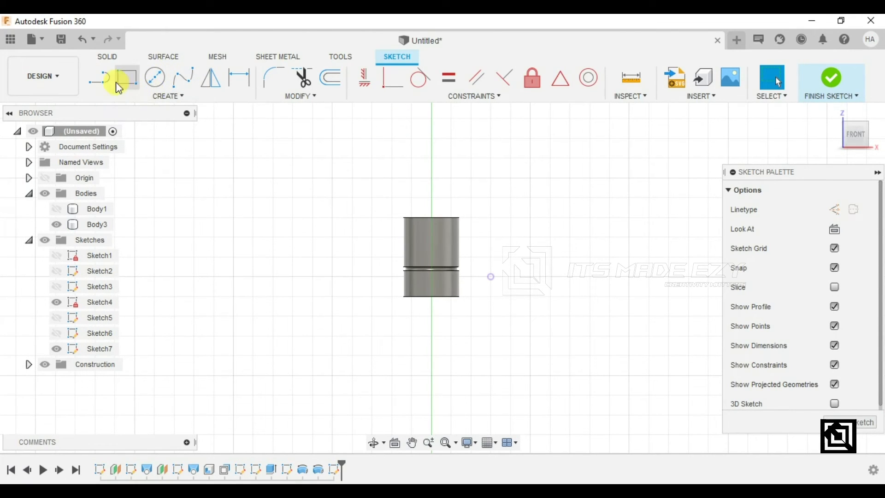
{"action": "left_click", "coordinate": [102, 79]}
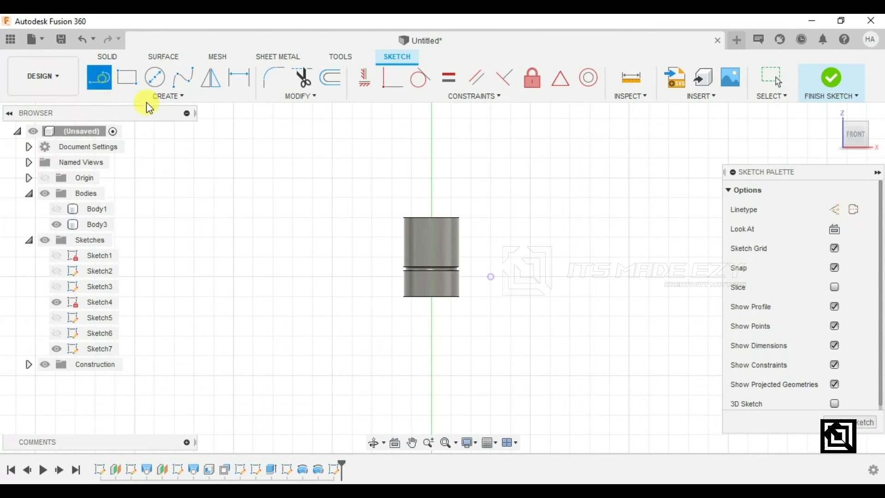
{"action": "left_click", "coordinate": [431, 355]}
{"action": "left_click", "coordinate": [431, 197]}
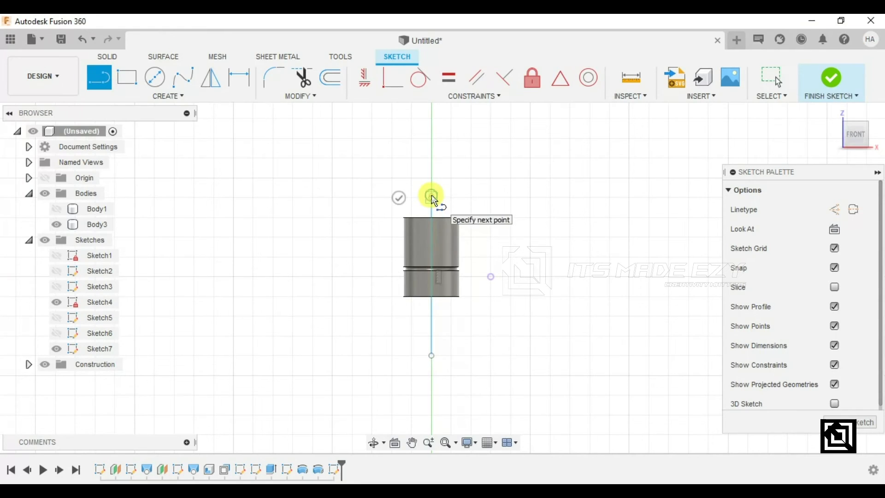
{"action": "key", "text": "Escape"}
{"action": "left_click", "coordinate": [432, 213]}
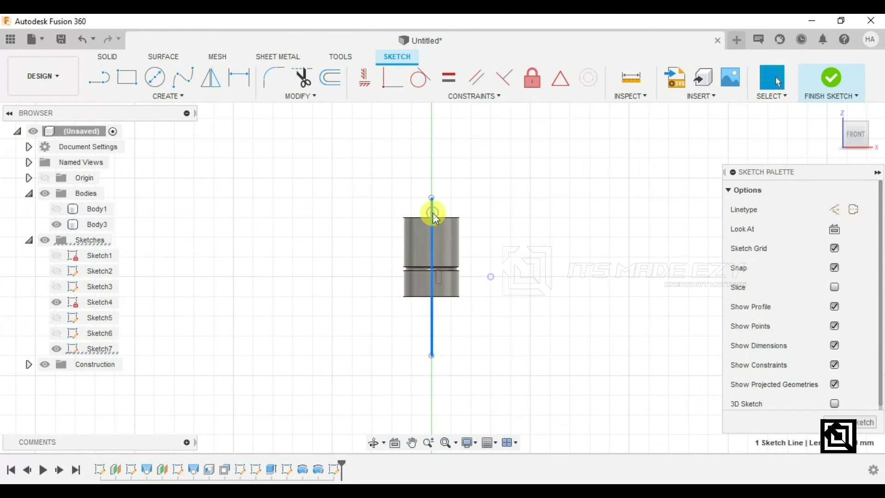
{"action": "right_click", "coordinate": [433, 213]}
{"action": "left_click", "coordinate": [431, 306]}
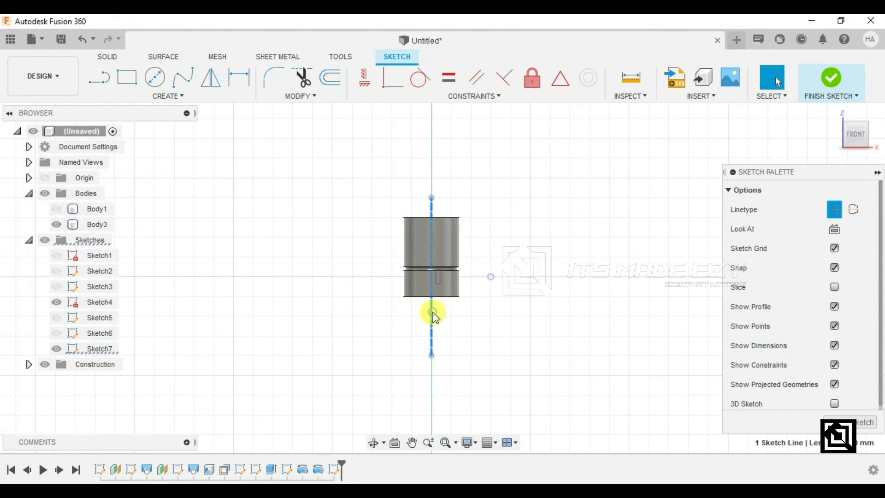
{"action": "scroll", "coordinate": [493, 205], "scroll_direction": "up", "scroll_amount": 3}
{"action": "left_click", "coordinate": [492, 204]}
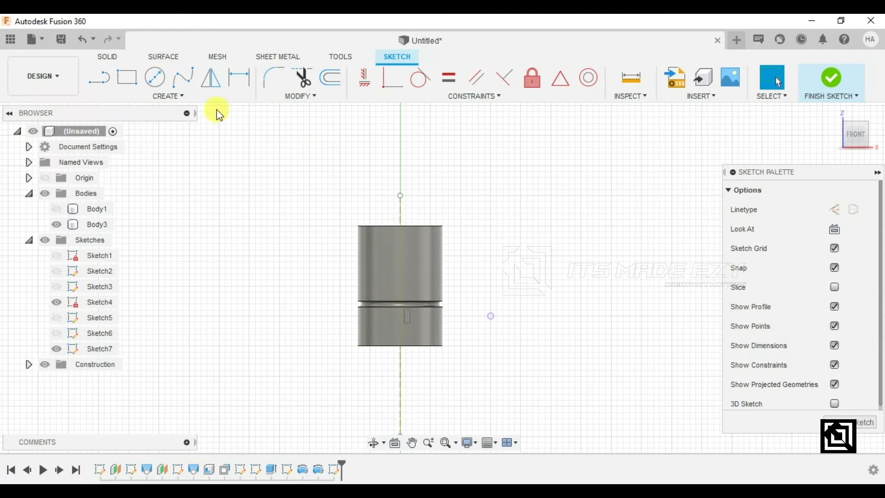
- Draw the bore profile's horizontal top edge about 5 mm outward from the axis, its outer side past the cylinder's base, and its bottom edge
{"action": "left_click", "coordinate": [100, 77]}
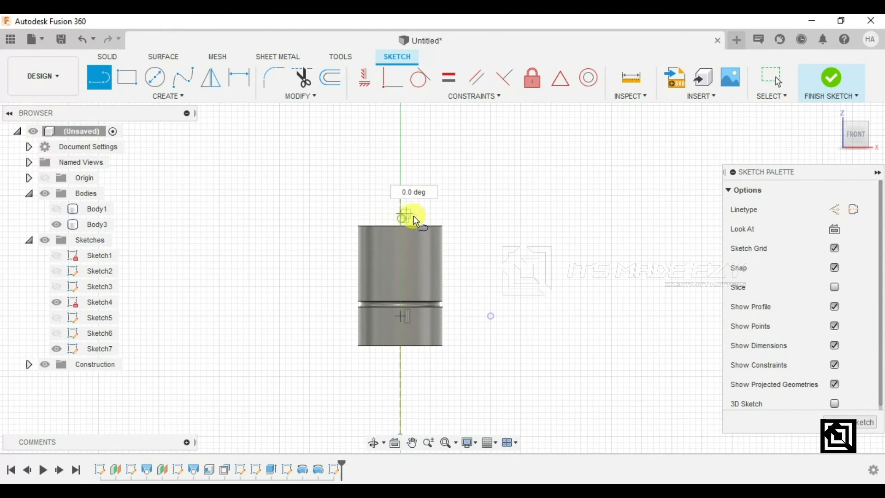
{"action": "left_click", "coordinate": [431, 214]}
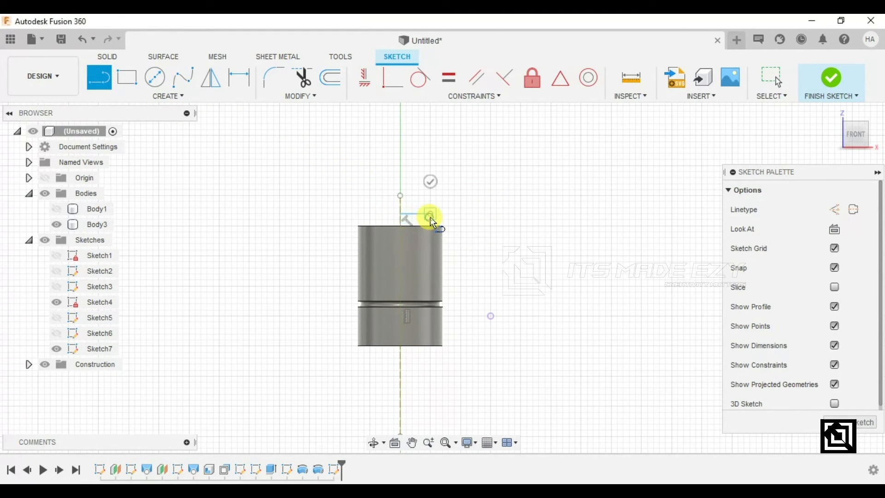
{"action": "left_click", "coordinate": [431, 358]}
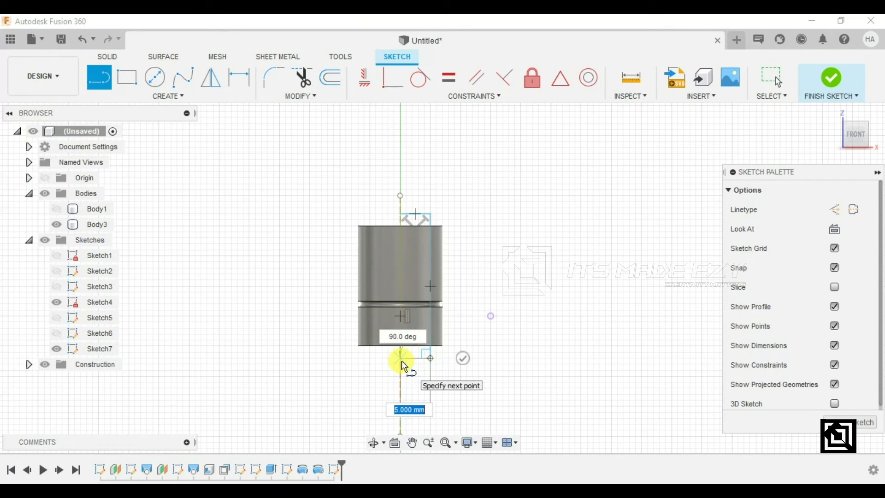
{"action": "left_click", "coordinate": [401, 358]}
{"action": "key", "text": "Escape"}
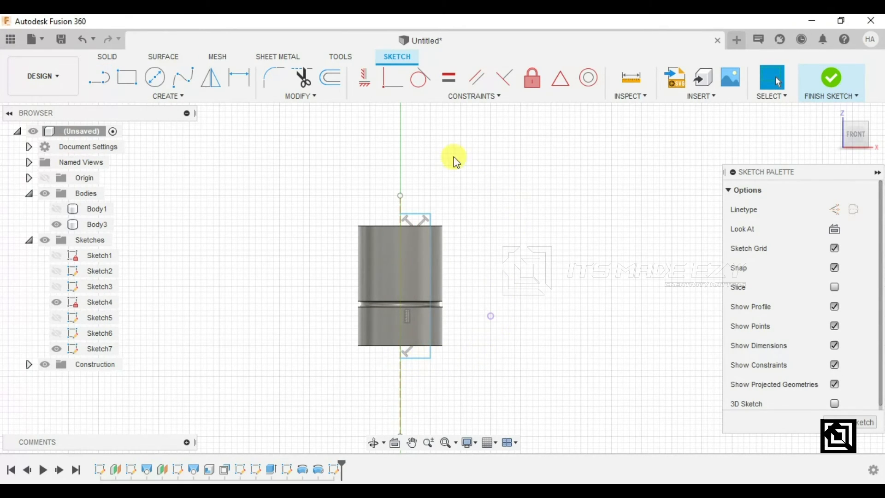
{"action": "left_click", "coordinate": [129, 78]}
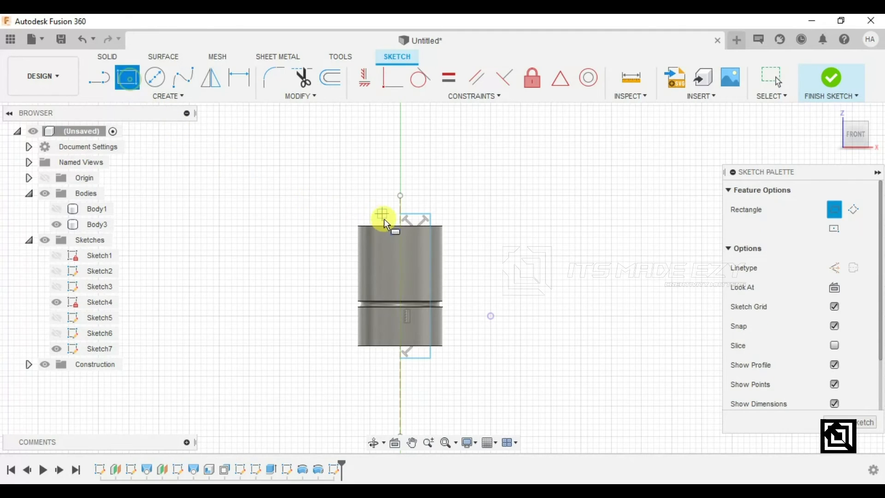
{"action": "left_click", "coordinate": [401, 213]}
{"action": "left_click", "coordinate": [406, 358]}
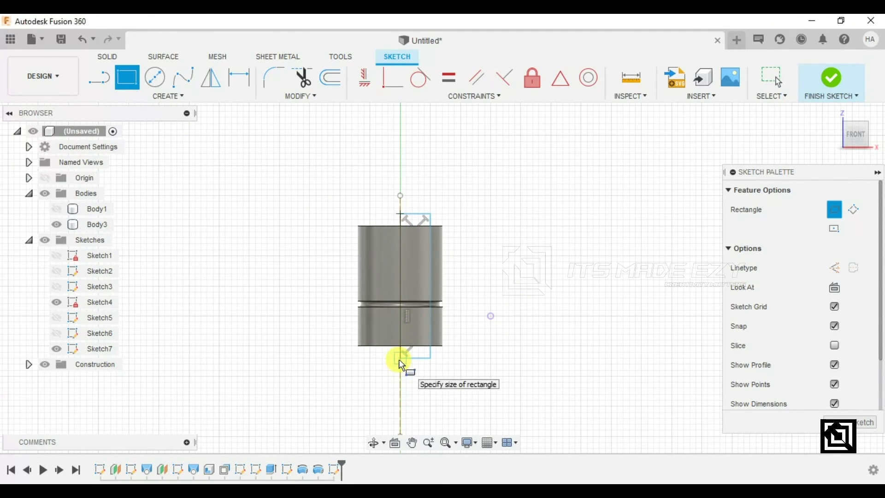
{"action": "left_click", "coordinate": [426, 357]}
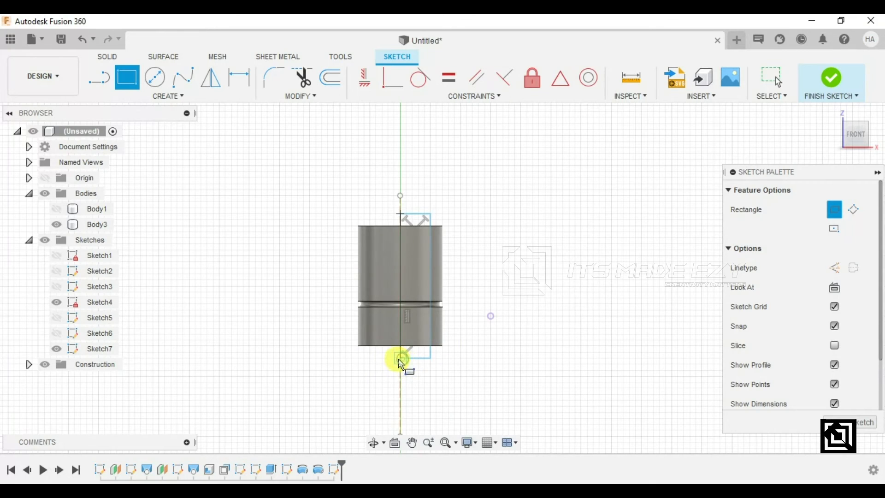
{"action": "key", "text": "Escape"}
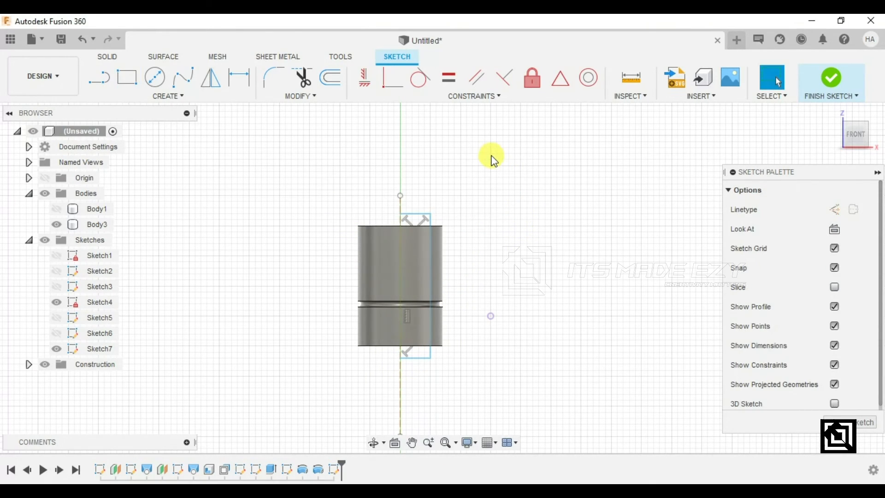
- Close the bore profile with a vertical line along the axis between its upper and lower edges, and finish the sketch
{"action": "left_click", "coordinate": [111, 82]}
{"action": "left_click", "coordinate": [402, 215]}
{"action": "left_click", "coordinate": [400, 359]}
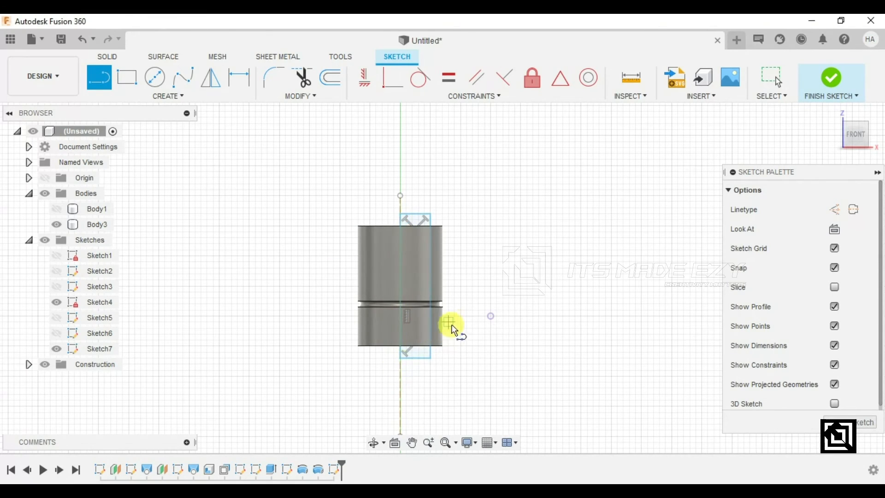
{"action": "key", "text": "Escape"}
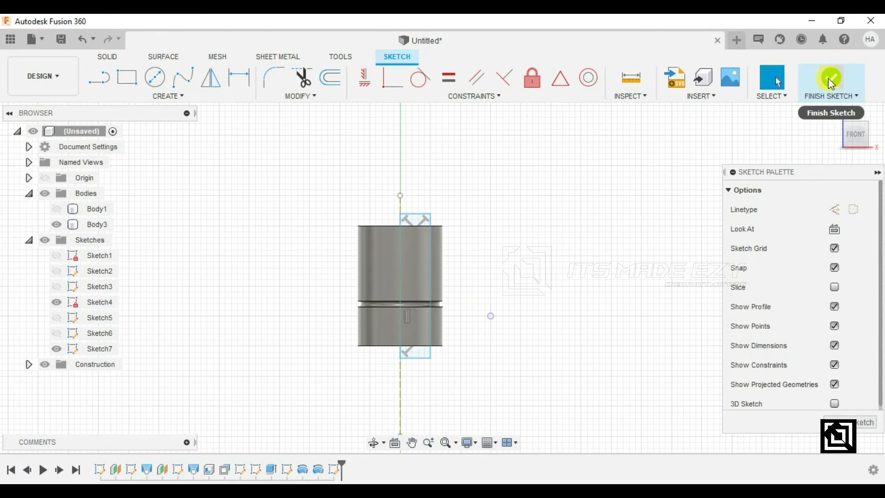
{"action": "left_click", "coordinate": [832, 84]}
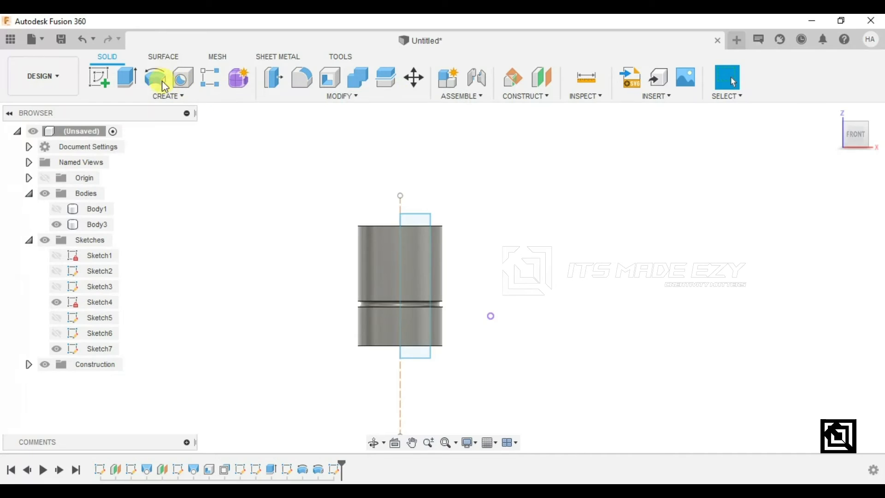
- Revolve the closed profile 360° about the construction axis as a cut through the cylinder
{"action": "left_click", "coordinate": [157, 79]}
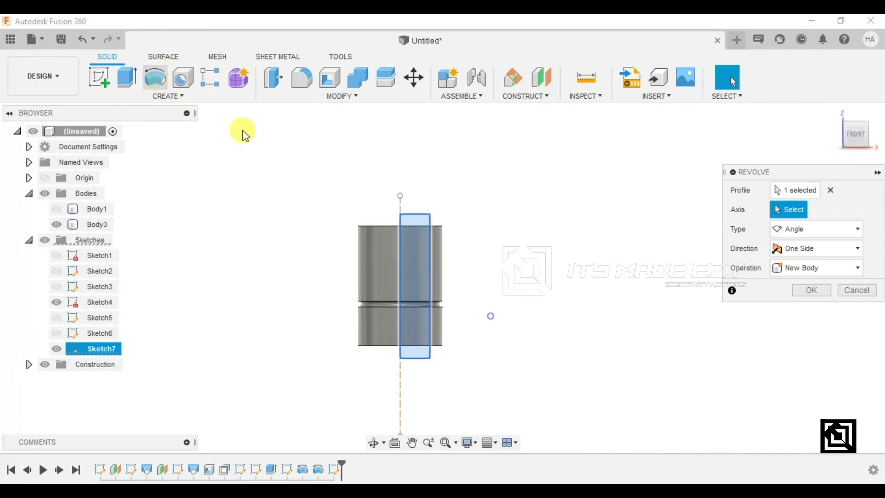
{"action": "left_click", "coordinate": [399, 202]}
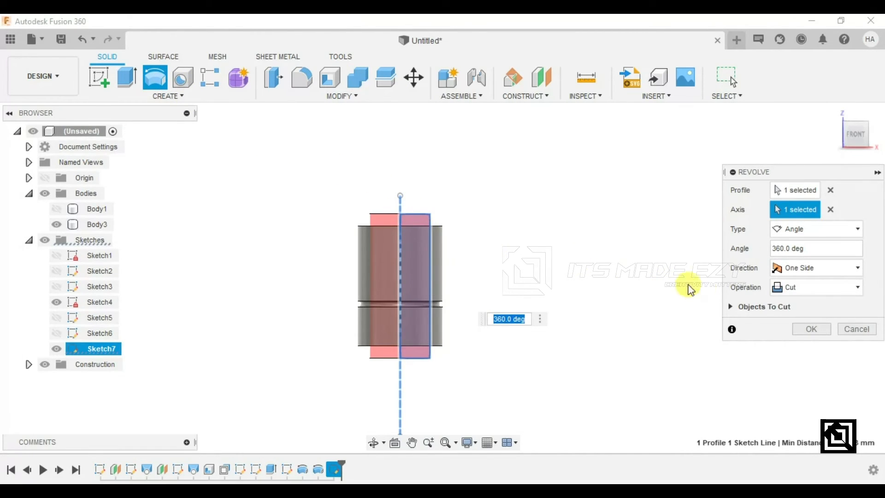
{"action": "left_click", "coordinate": [812, 329]}
{"action": "middle_click_drag", "start_coordinate": [537, 267], "coordinate": [575, 282], "text": "shift"}
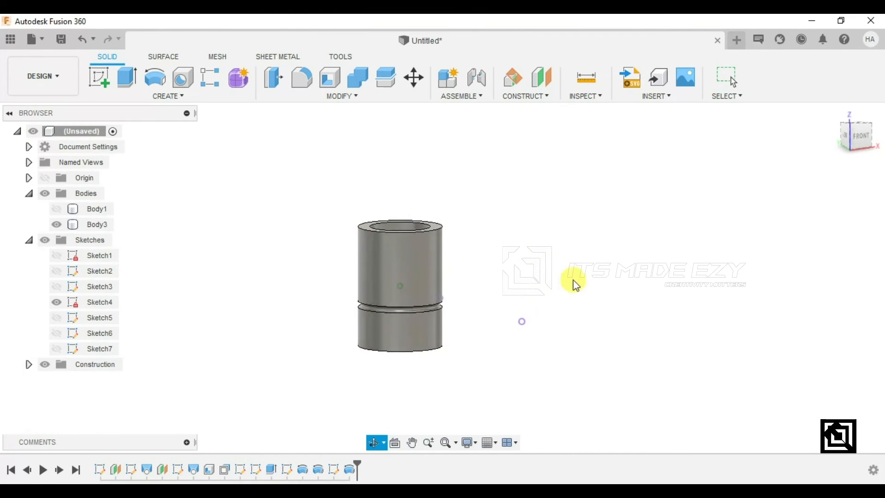
{"action": "left_click", "coordinate": [409, 230]}
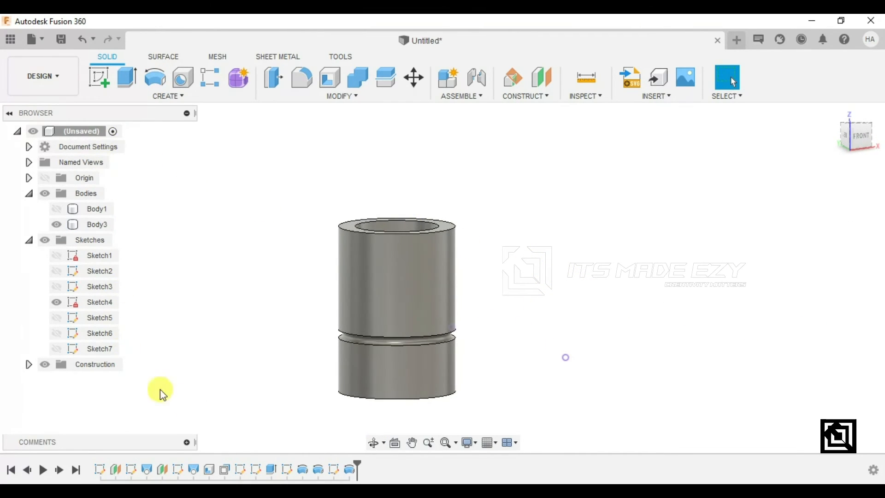
- Edit Sketch7, dimension the bore profile's top edge to 6 mm, and finish the sketch
{"action": "right_click", "coordinate": [333, 473]}
{"action": "left_click", "coordinate": [356, 339]}
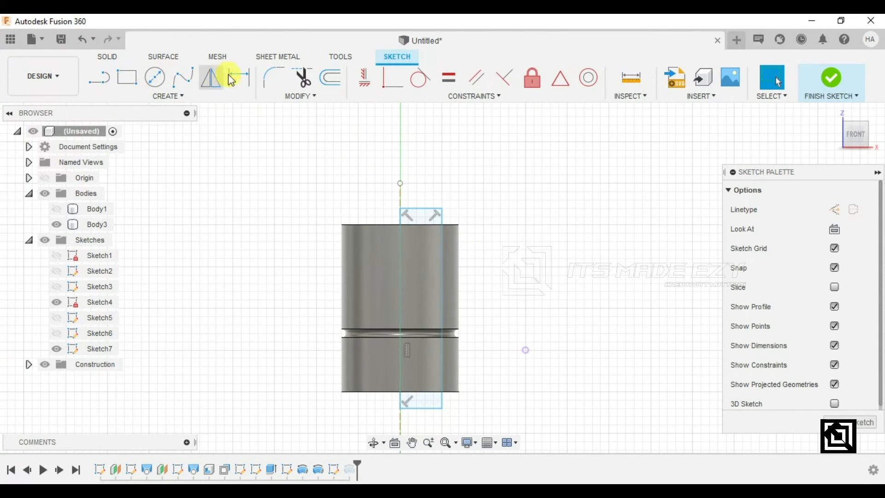
{"action": "left_click", "coordinate": [239, 77]}
{"action": "left_click", "coordinate": [410, 209]}
{"action": "left_click", "coordinate": [439, 177]}
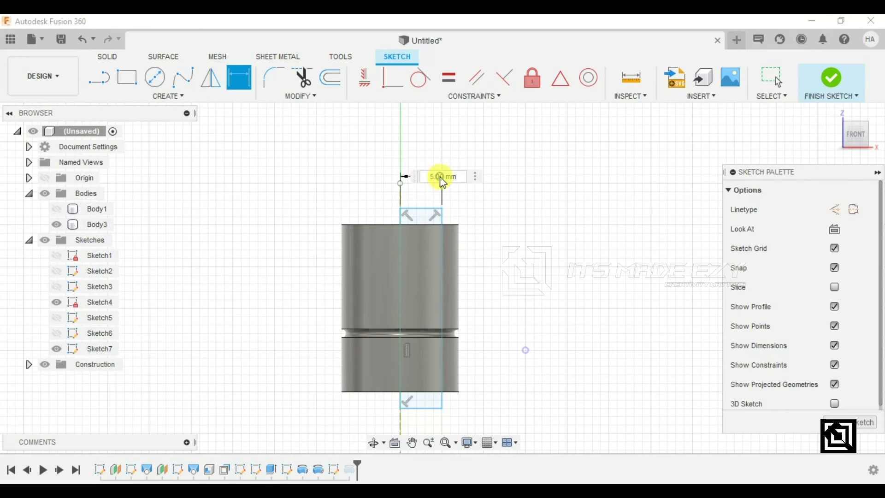
{"action": "type", "text": "6"}
{"action": "key", "text": "Return"}
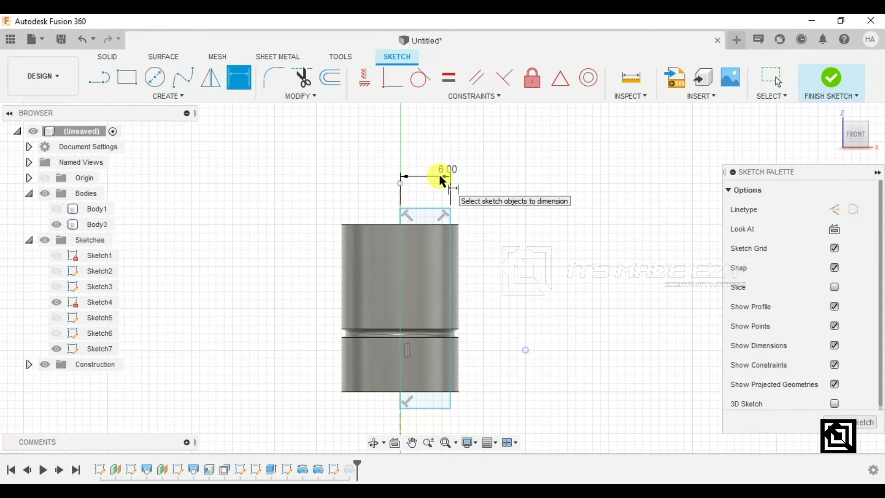
{"action": "left_click", "coordinate": [831, 79]}
{"action": "mouse_move", "coordinate": [504, 279]}
{"action": "middle_mouse_down", "text": "shift"}
{"action": "mouse_move", "coordinate": [500, 301]}
{"action": "mouse_move", "coordinate": [513, 355]}
{"action": "mouse_move", "coordinate": [496, 374]}
{"action": "mouse_move", "coordinate": [506, 397]}
{"action": "mouse_move", "coordinate": [486, 336]}
{"action": "middle_mouse_up", "text": "shift"}
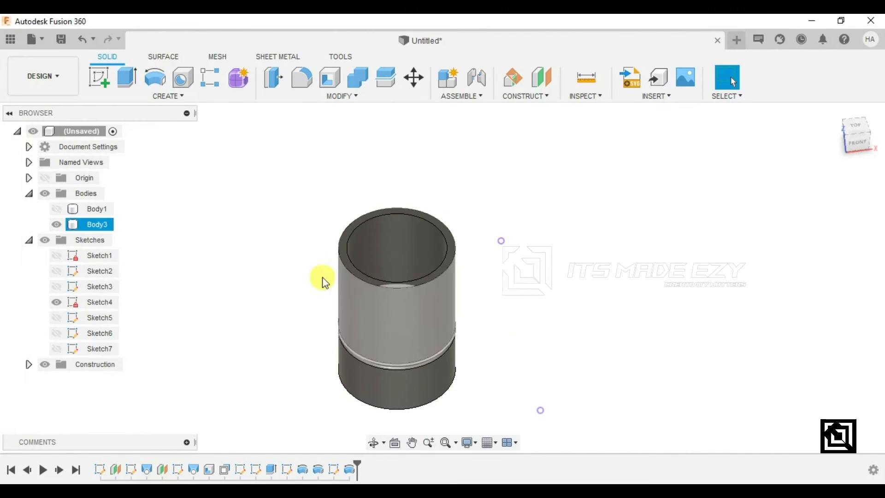
{"action": "middle_click_drag", "start_coordinate": [306, 248], "coordinate": [300, 241], "text": "shift"}
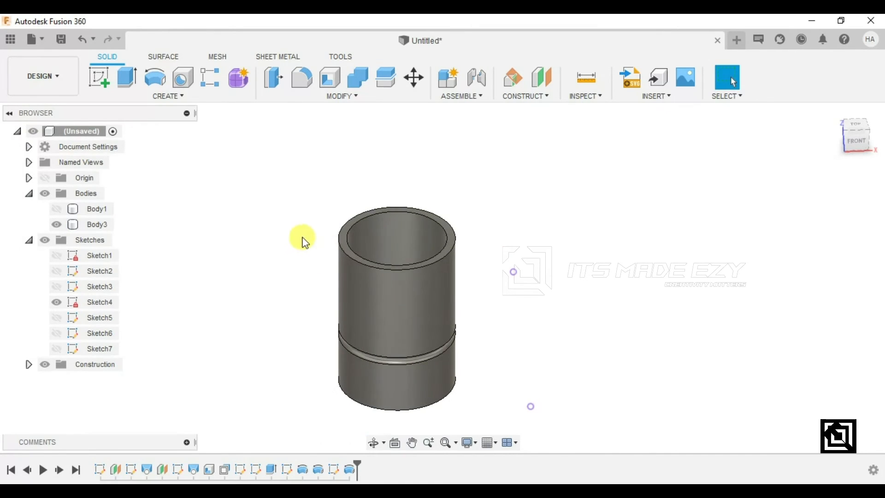
- Show Body1 again and start a new sketch on the vertical right plane through the origin
{"action": "left_click", "coordinate": [836, 113]}
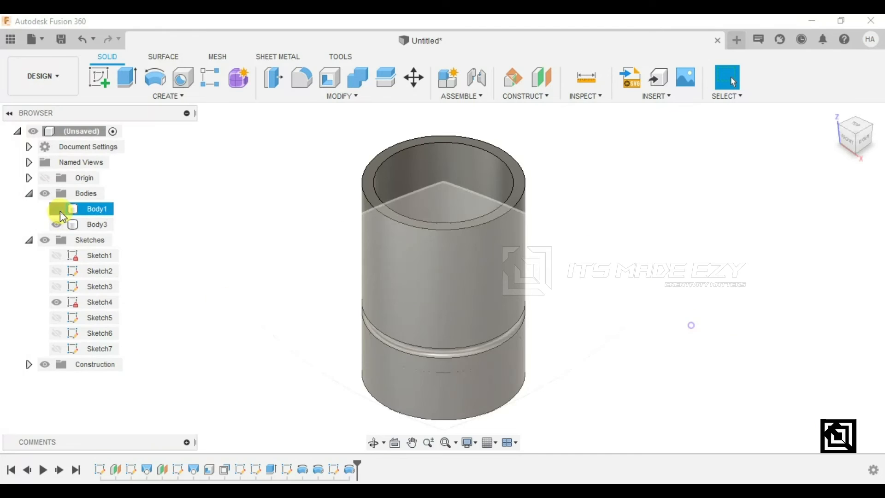
{"action": "left_click", "coordinate": [56, 209]}
{"action": "scroll", "coordinate": [240, 200], "scroll_direction": "down", "scroll_amount": 3}
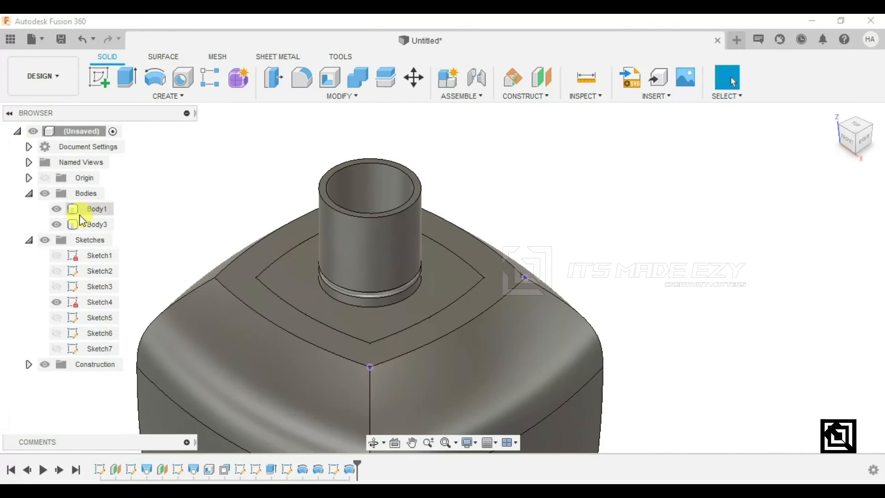
{"action": "left_click", "coordinate": [99, 77]}
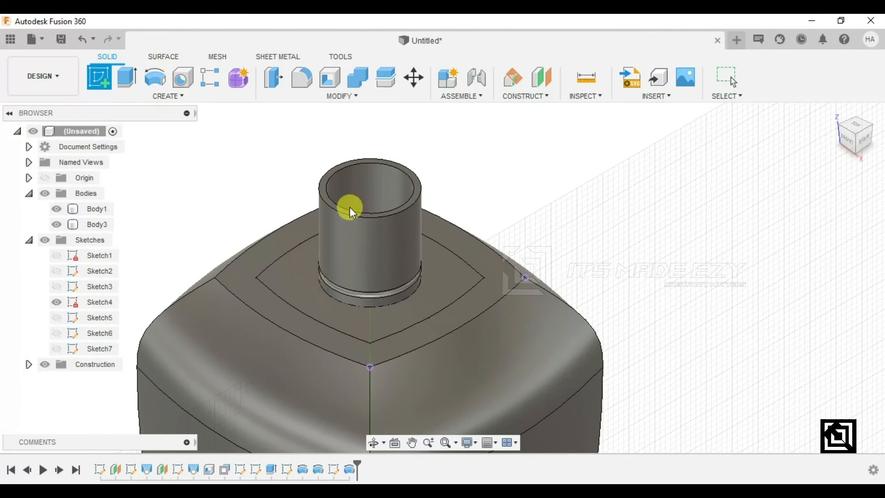
{"action": "scroll", "coordinate": [381, 240], "scroll_direction": "down", "scroll_amount": 6}
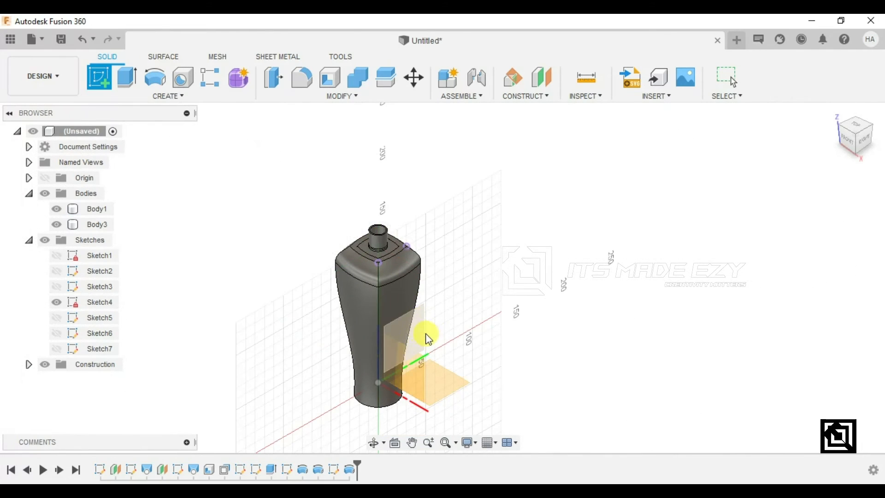
{"action": "left_click", "coordinate": [427, 337]}
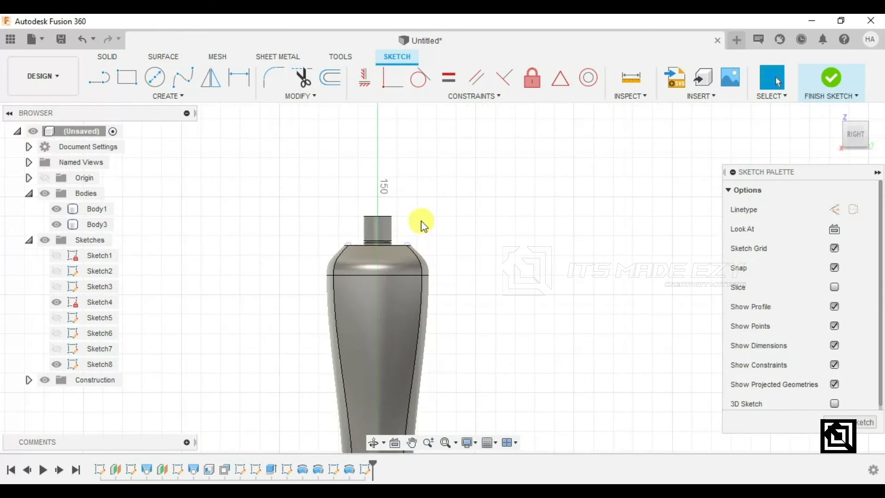
{"action": "scroll", "coordinate": [364, 163], "scroll_direction": "up", "scroll_amount": 3}
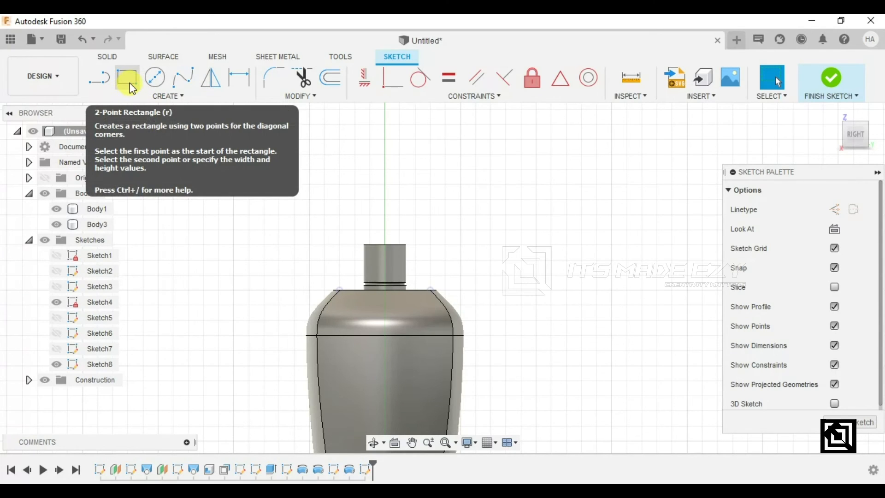
- Draw a vertical line on the neck's axis from above the rim down into the neck, and convert it to a construction line
{"action": "left_click", "coordinate": [104, 81]}
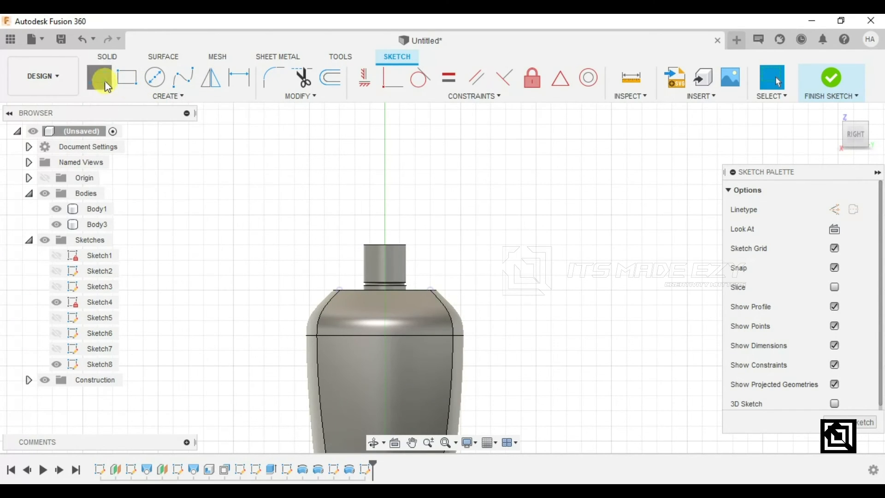
{"action": "left_click", "coordinate": [386, 207]}
{"action": "left_click", "coordinate": [383, 270]}
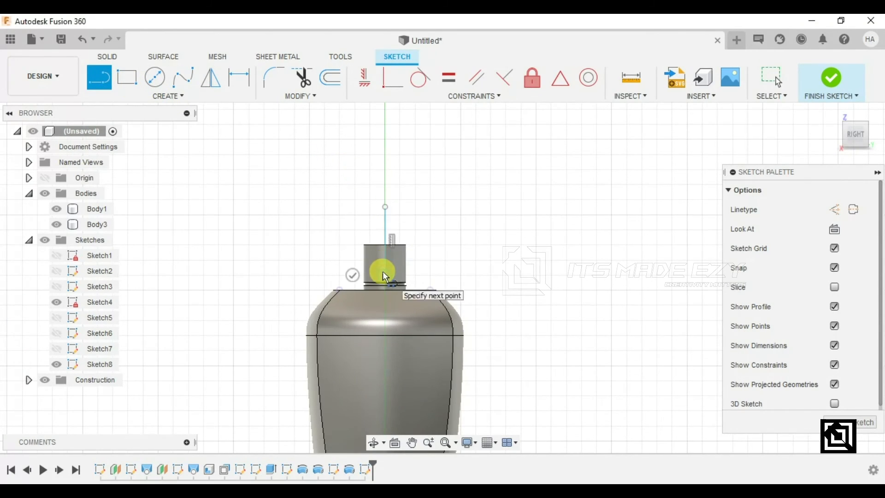
{"action": "left_click", "coordinate": [352, 275]}
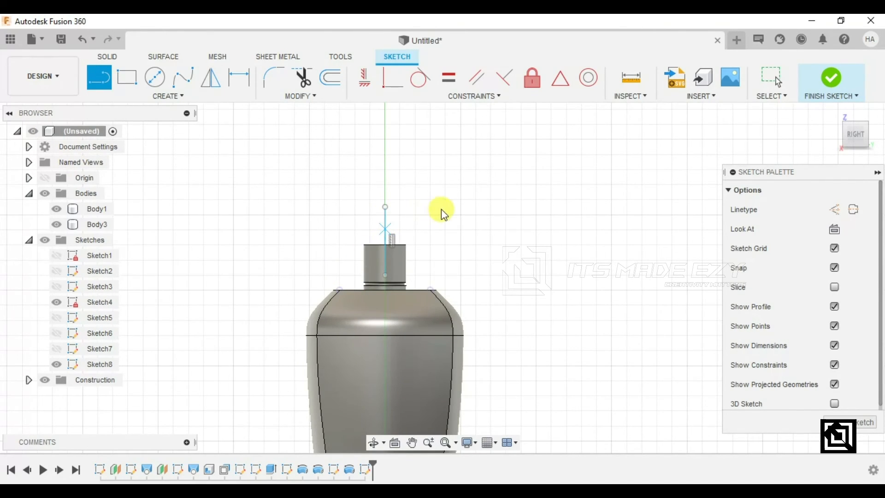
{"action": "key", "text": "Escape"}
{"action": "left_click", "coordinate": [385, 231]}
{"action": "right_click", "coordinate": [386, 235]}
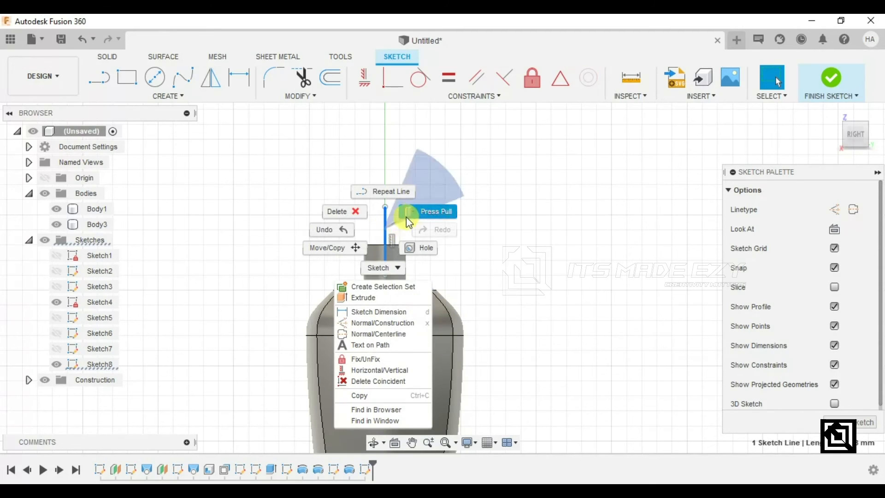
{"action": "left_click", "coordinate": [374, 322]}
{"action": "left_click", "coordinate": [404, 201]}
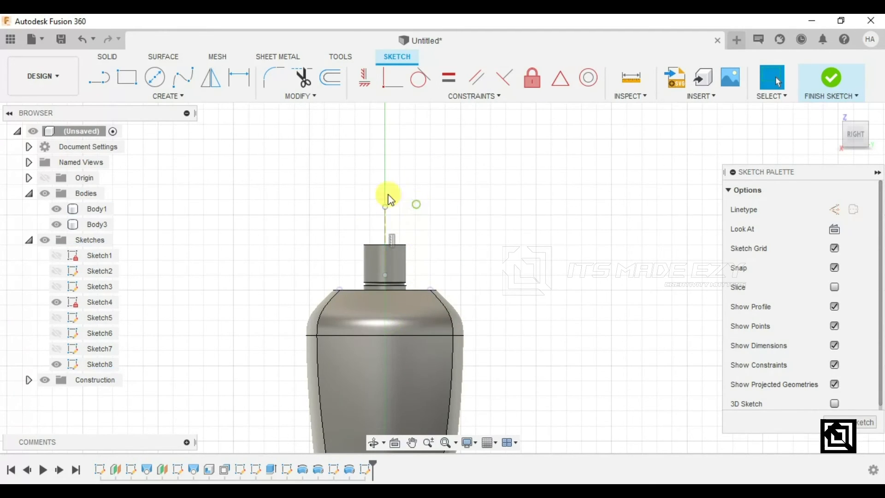
- Draw a 5.5 mm horizontal line outward from the vertical construction line, above the neck's rim
{"action": "scroll", "coordinate": [303, 165], "scroll_direction": "up", "scroll_amount": 2}
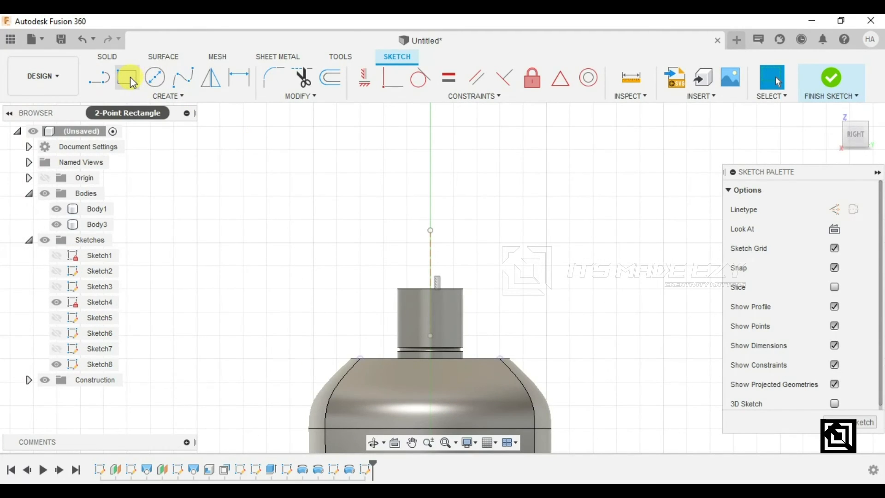
{"action": "left_click", "coordinate": [105, 81]}
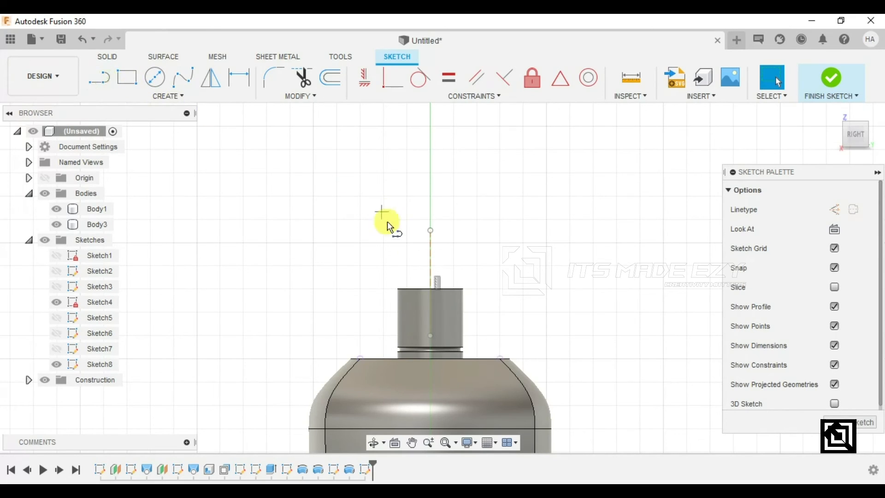
{"action": "scroll", "coordinate": [431, 261], "scroll_direction": "up", "scroll_amount": 2}
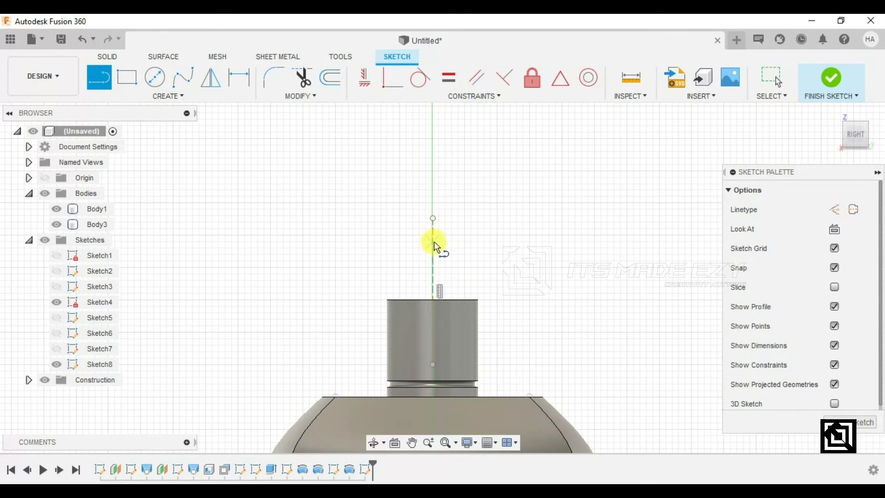
{"action": "left_click", "coordinate": [439, 240]}
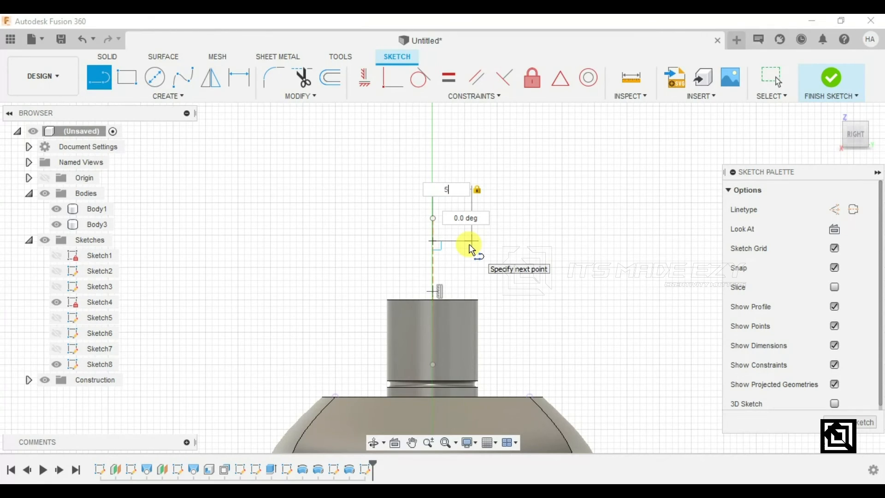
{"action": "left_click", "coordinate": [470, 247]}
{"action": "key", "text": "Escape"}
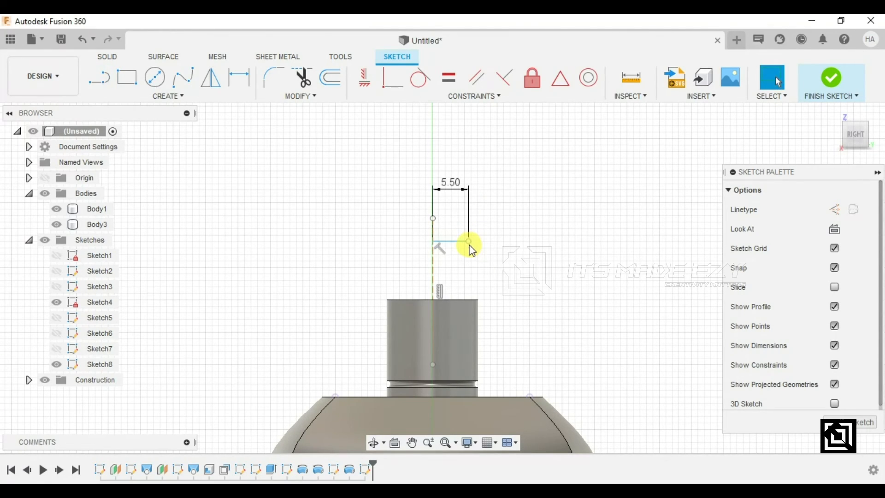
- Complete a closed rectangle from the 5.5 mm line down into the neck, back to the axis and up along it
{"action": "key", "text": "l"}
{"action": "left_click", "coordinate": [470, 242]}
{"action": "left_click", "coordinate": [470, 334]}
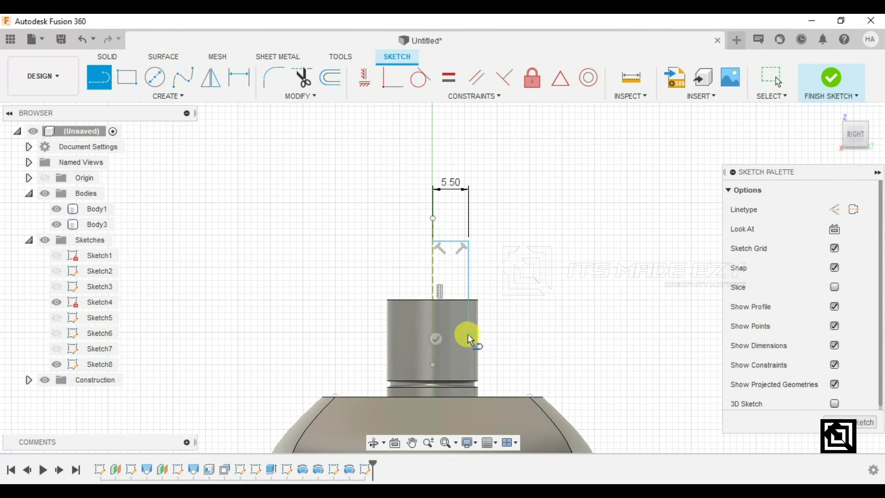
{"action": "scroll", "coordinate": [434, 354], "scroll_direction": "up", "scroll_amount": 3}
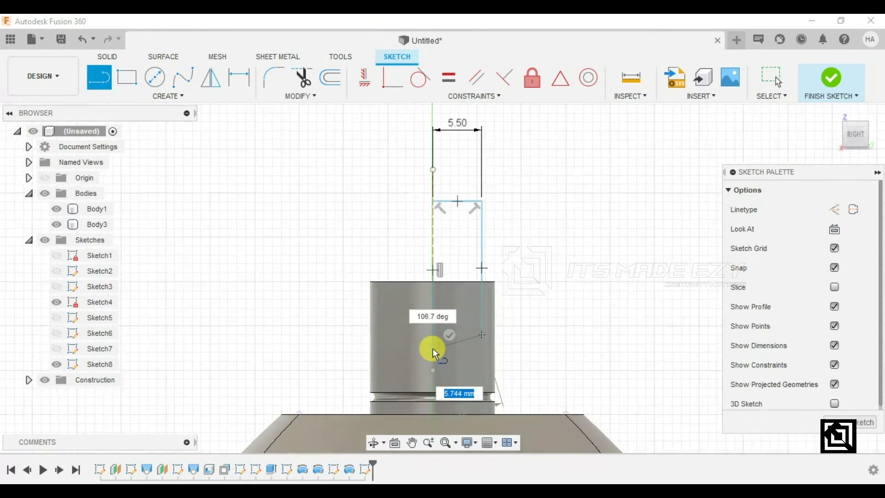
{"action": "scroll", "coordinate": [434, 352], "scroll_direction": "up", "scroll_amount": 3}
{"action": "key", "text": "Escape"}
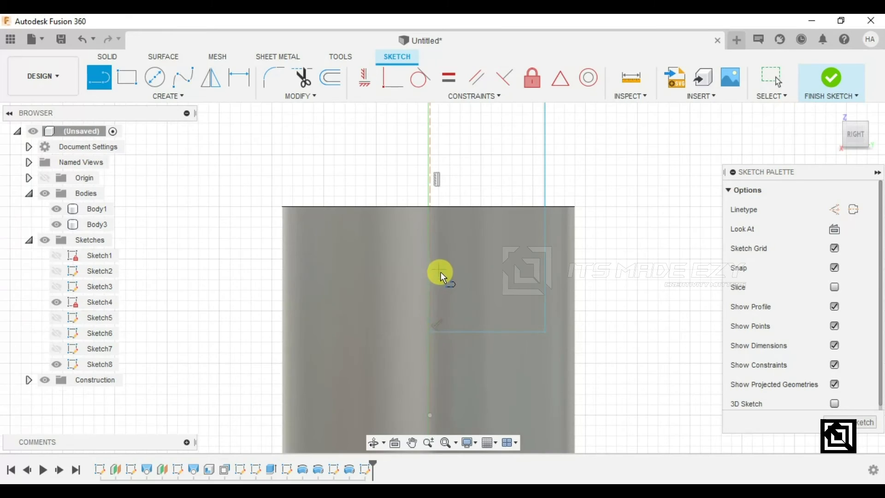
{"action": "scroll", "coordinate": [438, 249], "scroll_direction": "down", "scroll_amount": 3}
{"action": "left_click", "coordinate": [435, 131]}
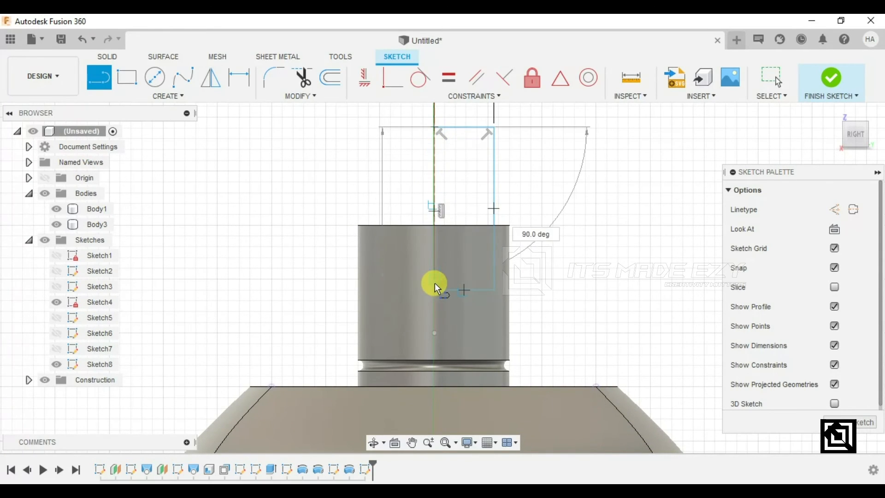
{"action": "left_click", "coordinate": [435, 283]}
{"action": "scroll", "coordinate": [433, 284], "scroll_direction": "up", "scroll_amount": 2}
{"action": "scroll", "coordinate": [433, 284], "scroll_direction": "up", "scroll_amount": 3}
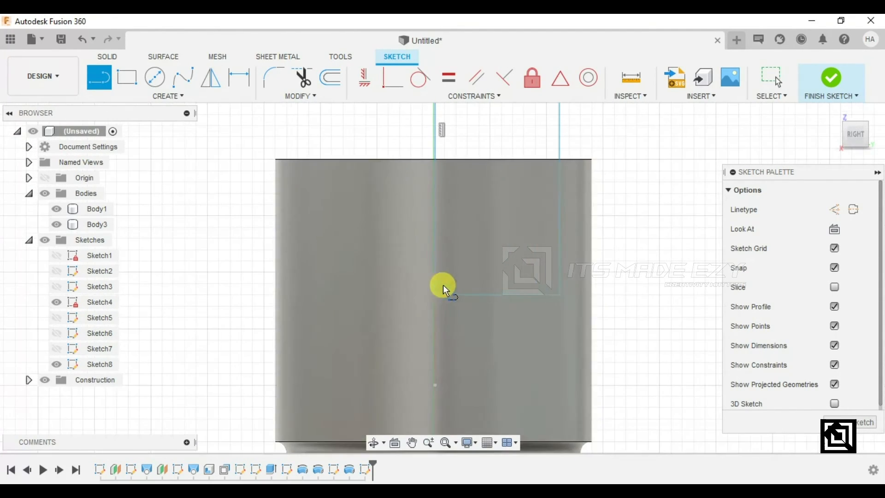
{"action": "key", "text": "Escape"}
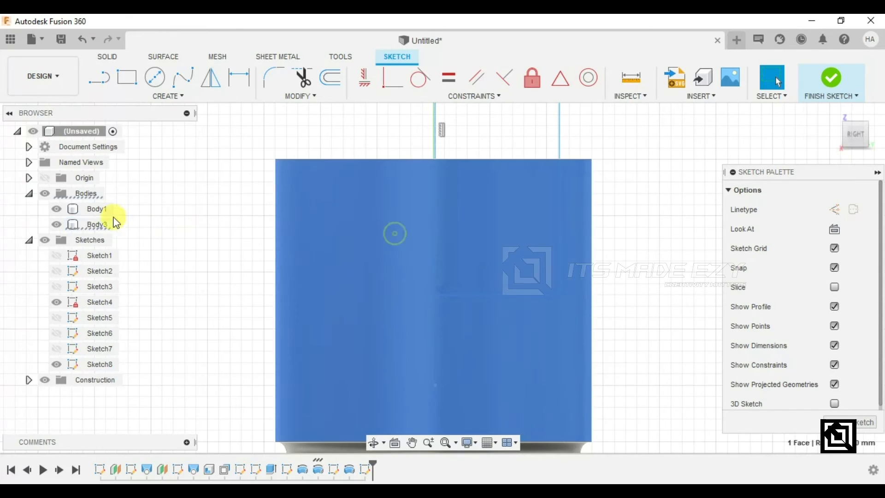
- Hide Body3 to expose the rectangular profile inside the neck, and finish the sketch
{"action": "left_click", "coordinate": [57, 224]}
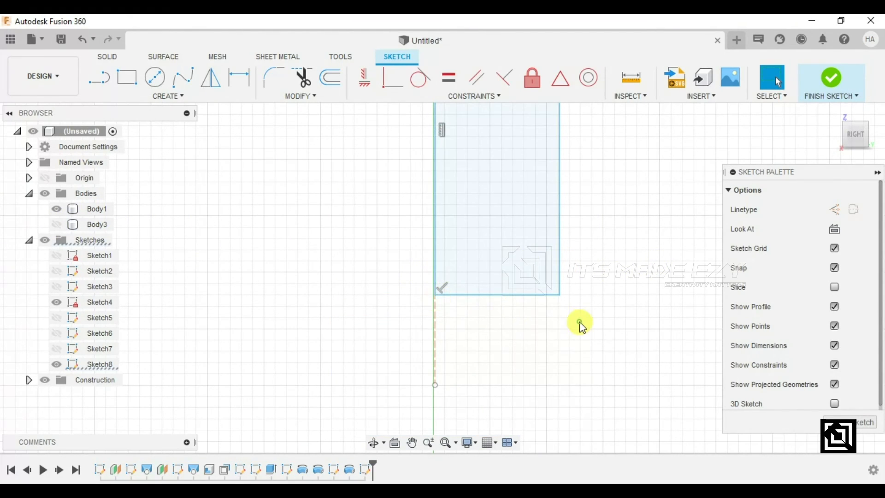
{"action": "scroll", "coordinate": [581, 324], "scroll_direction": "down", "scroll_amount": 5}
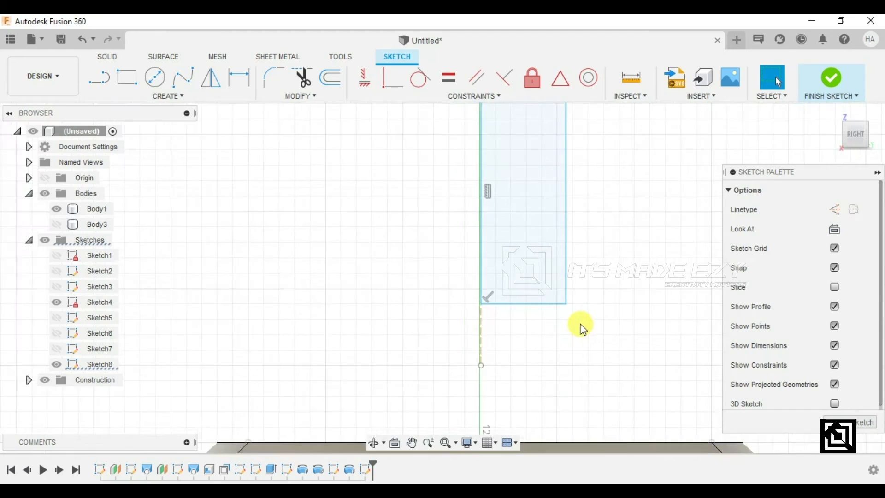
{"action": "left_click", "coordinate": [835, 85]}
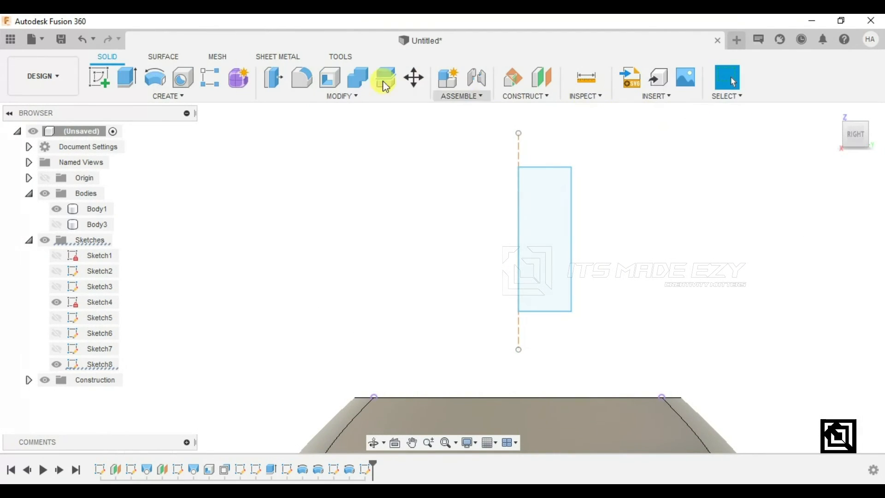
- Revolve the rectangle 360° about the construction line as a new body, and show Body3 again
{"action": "left_click", "coordinate": [152, 82]}
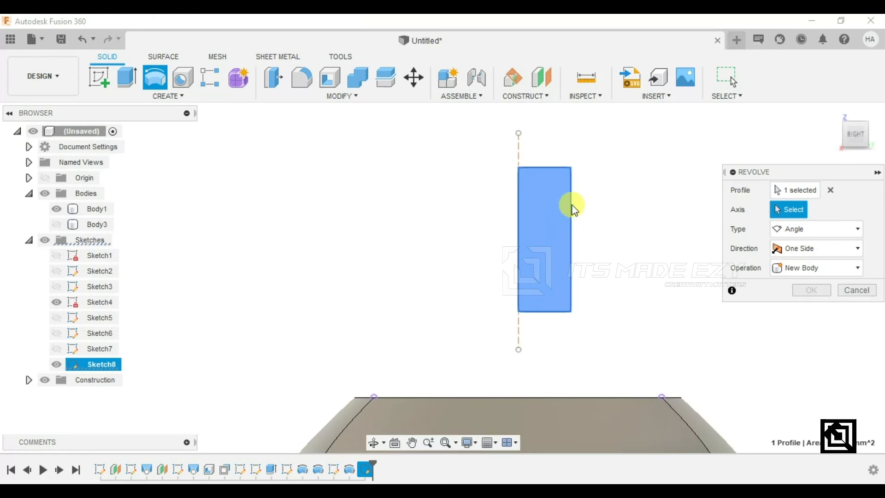
{"action": "left_click", "coordinate": [519, 157]}
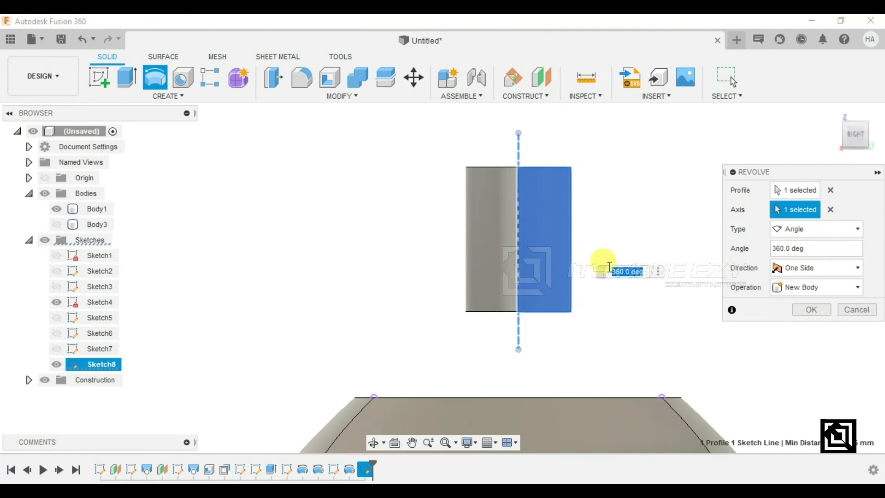
{"action": "left_click", "coordinate": [821, 290]}
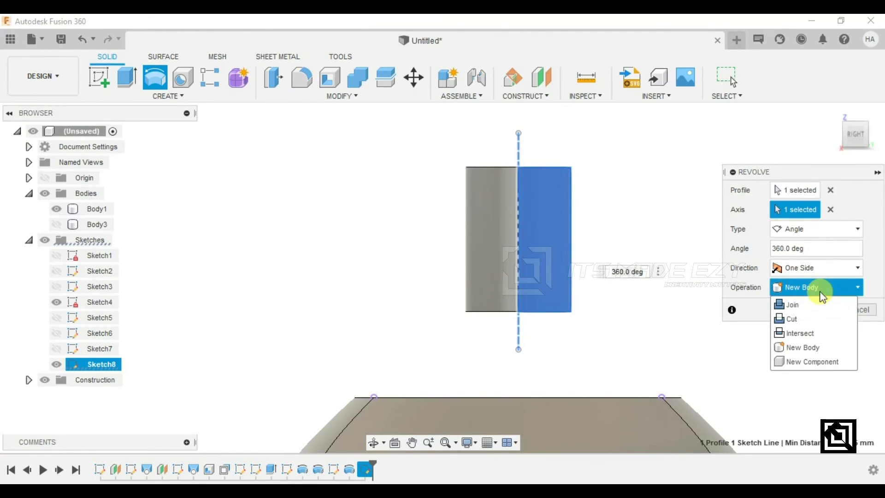
{"action": "left_click", "coordinate": [797, 351]}
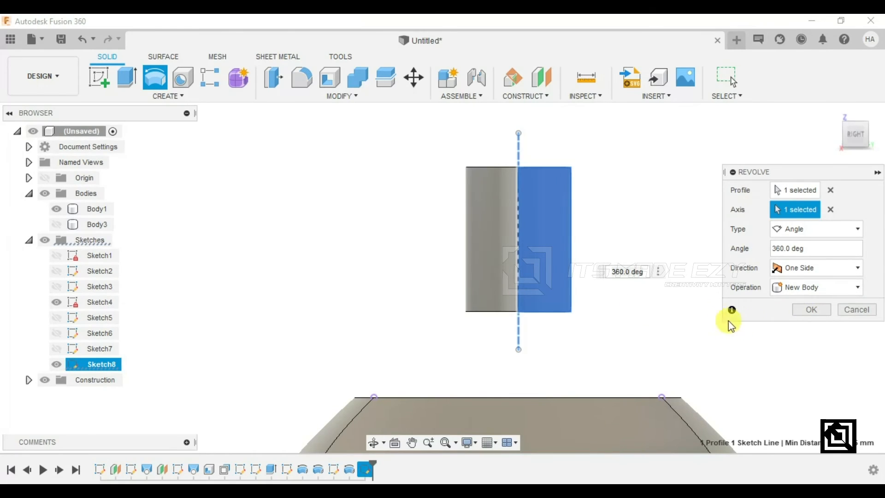
{"action": "left_click", "coordinate": [810, 309]}
{"action": "middle_click_drag", "start_coordinate": [592, 272], "coordinate": [451, 252], "text": "shift"}
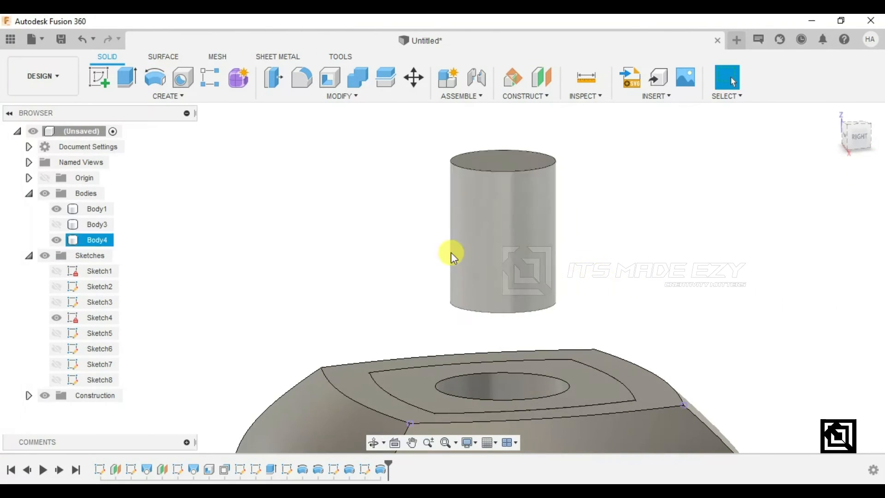
{"action": "key", "text": "Escape"}
{"action": "left_click", "coordinate": [56, 225]}
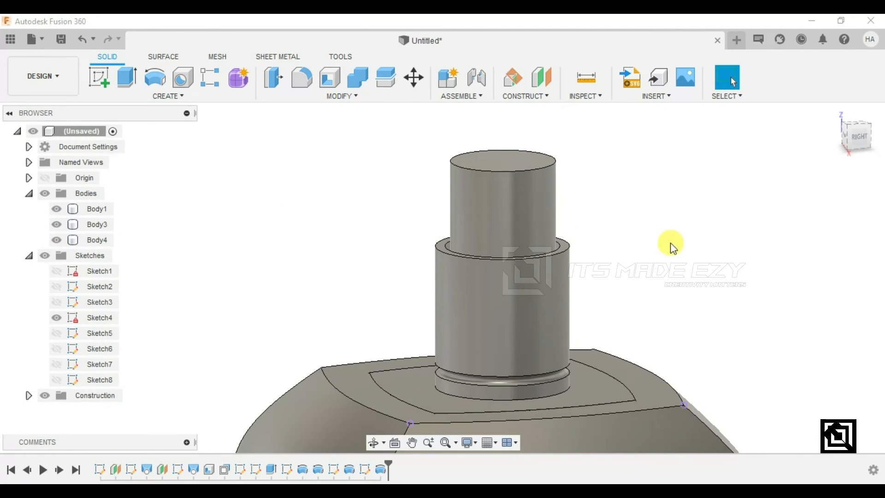
- Start a new sketch on the vertical right plane through the origin
{"action": "left_click", "coordinate": [97, 79]}
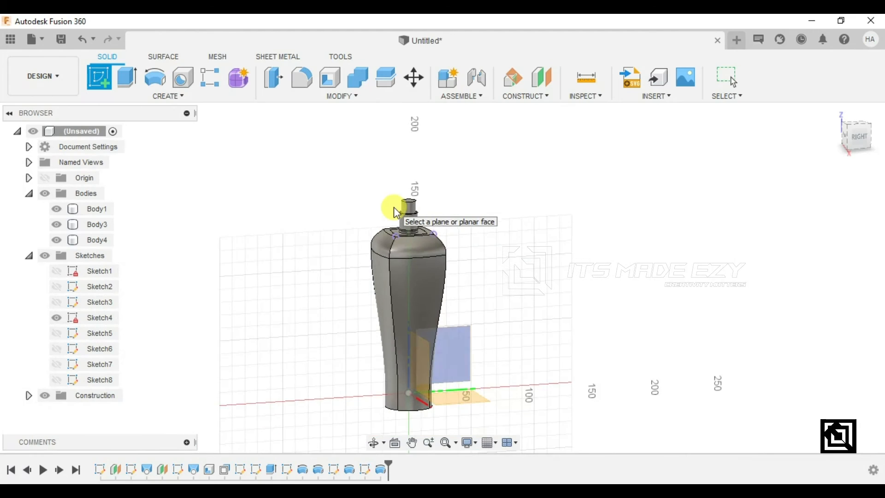
{"action": "left_click", "coordinate": [453, 353]}
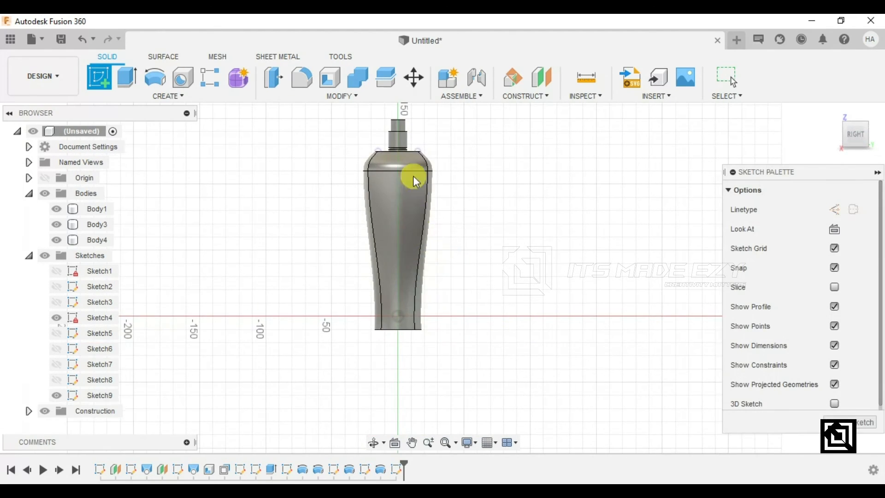
{"action": "scroll", "coordinate": [395, 117], "scroll_direction": "up", "scroll_amount": 8}
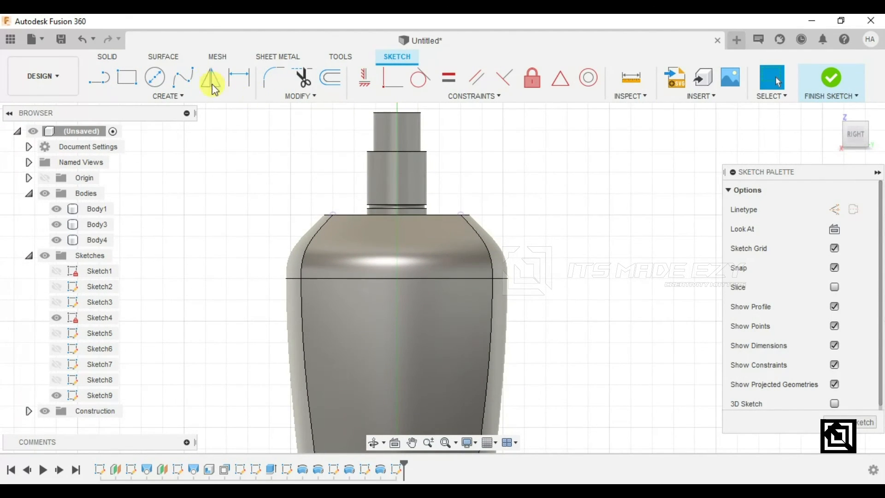
- Draw a 3 mm diameter circle on the axis of the small cylinder above the neck, and finish the sketch
{"action": "left_click", "coordinate": [155, 77]}
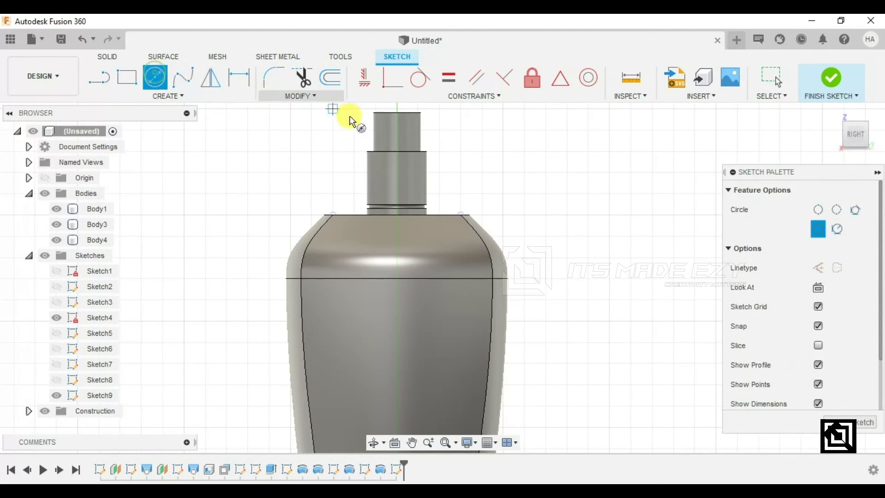
{"action": "left_click", "coordinate": [396, 132]}
{"action": "type", "text": "3"}
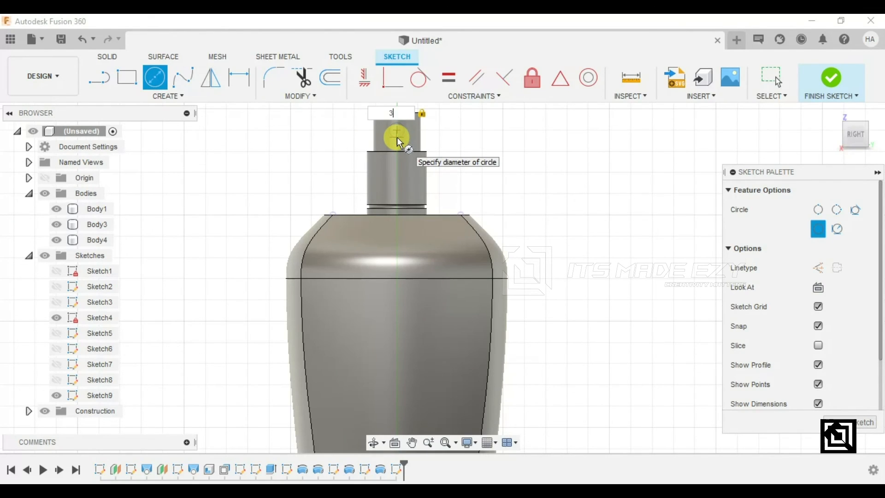
{"action": "key", "text": "Return"}
{"action": "key", "text": "Escape"}
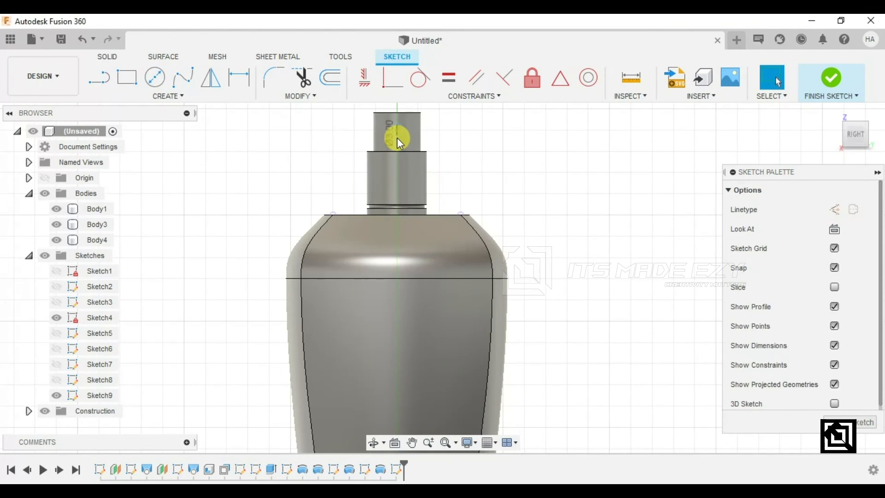
{"action": "left_click", "coordinate": [830, 81]}
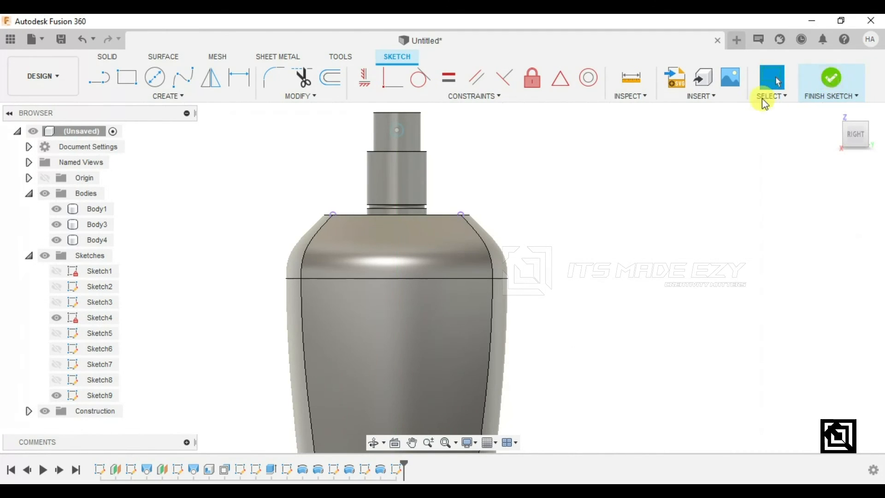
- Extrude the 3 mm circle 14 mm to one side as a cut through the small cylinder's wall
{"action": "left_click", "coordinate": [128, 78]}
{"action": "middle_click_drag", "start_coordinate": [326, 114], "coordinate": [480, 156], "text": "shift"}
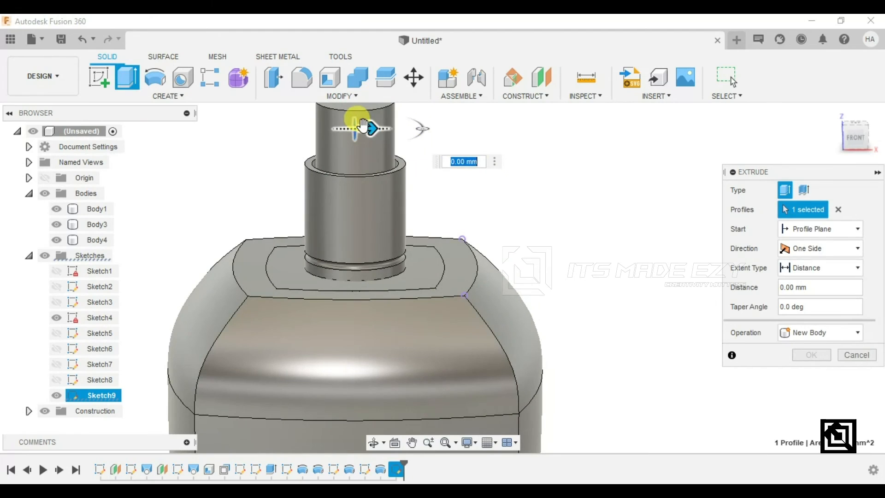
{"action": "left_click_drag", "start_coordinate": [369, 128], "coordinate": [470, 131]}
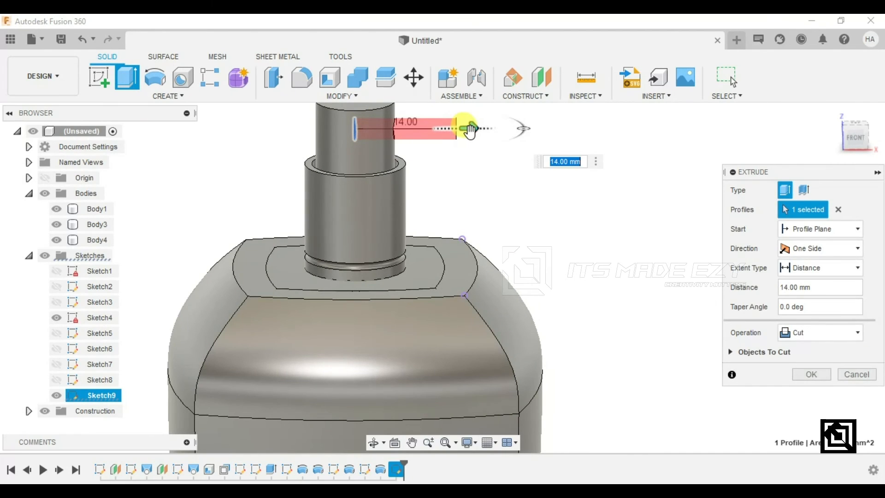
{"action": "left_click", "coordinate": [827, 371]}
{"action": "scroll", "coordinate": [645, 235], "scroll_direction": "down", "scroll_amount": 3}
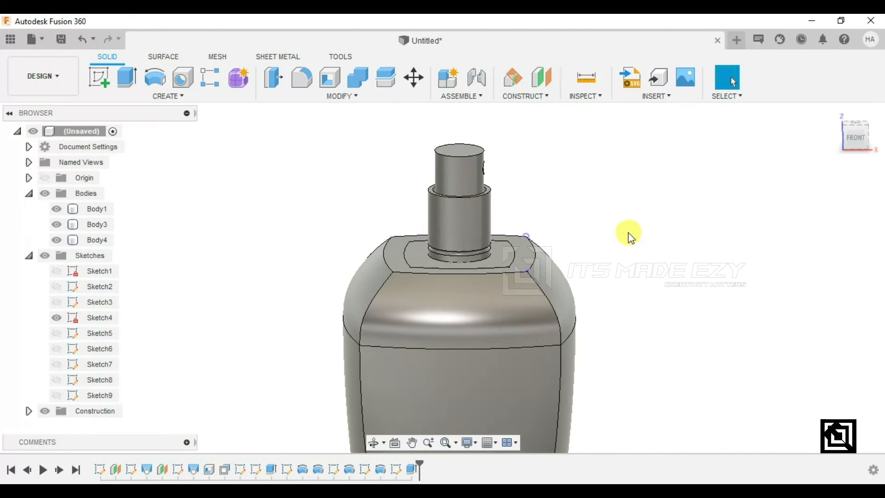
- Create an offset construction plane 4 mm below the small cylinder's top face
{"action": "left_click", "coordinate": [451, 163]}
{"action": "middle_click_drag", "start_coordinate": [450, 162], "coordinate": [340, 128], "text": "shift"}
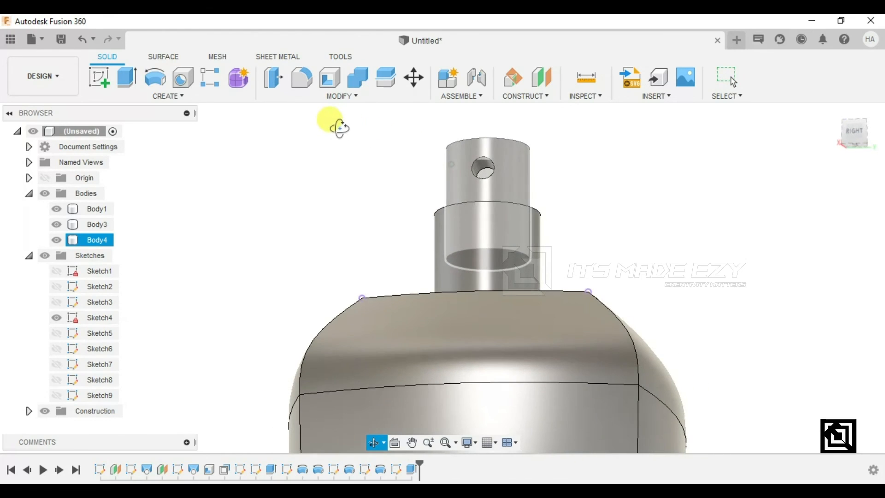
{"action": "scroll", "coordinate": [506, 162], "scroll_direction": "up", "scroll_amount": 6}
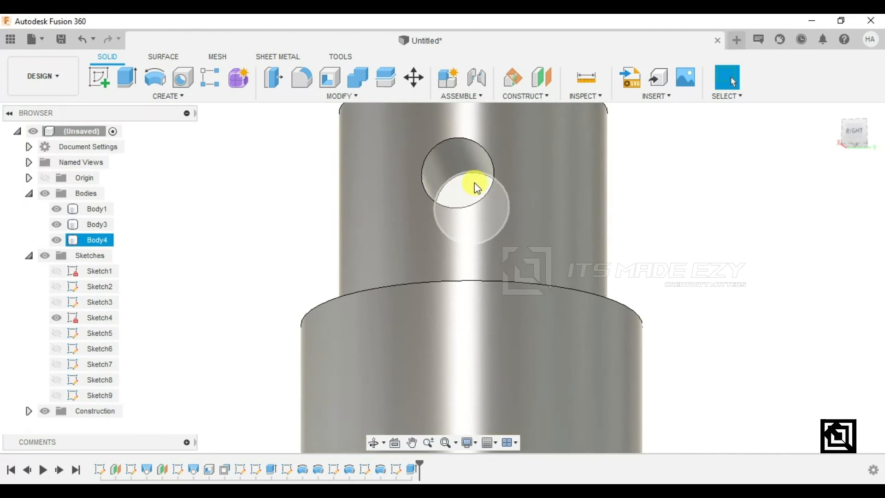
{"action": "left_click", "coordinate": [467, 194]}
{"action": "middle_click_drag", "start_coordinate": [477, 186], "coordinate": [513, 256], "text": "shift"}
{"action": "left_click", "coordinate": [513, 147]}
{"action": "left_click", "coordinate": [540, 77]}
{"action": "left_click_drag", "start_coordinate": [478, 127], "coordinate": [479, 212]}
{"action": "mouse_move", "coordinate": [474, 221]}
{"action": "middle_mouse_down", "text": "shift"}
{"action": "mouse_move", "coordinate": [456, 191]}
{"action": "mouse_move", "coordinate": [489, 223]}
{"action": "middle_mouse_up", "text": "shift"}
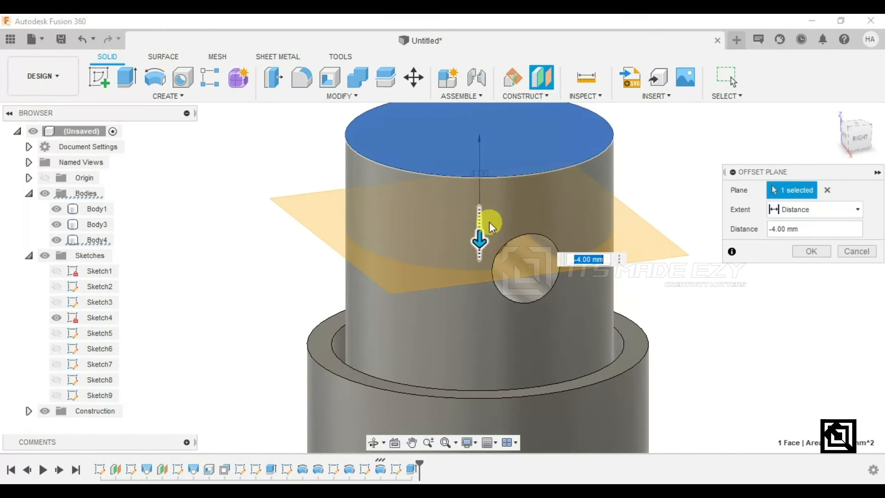
{"action": "left_click", "coordinate": [811, 248]}
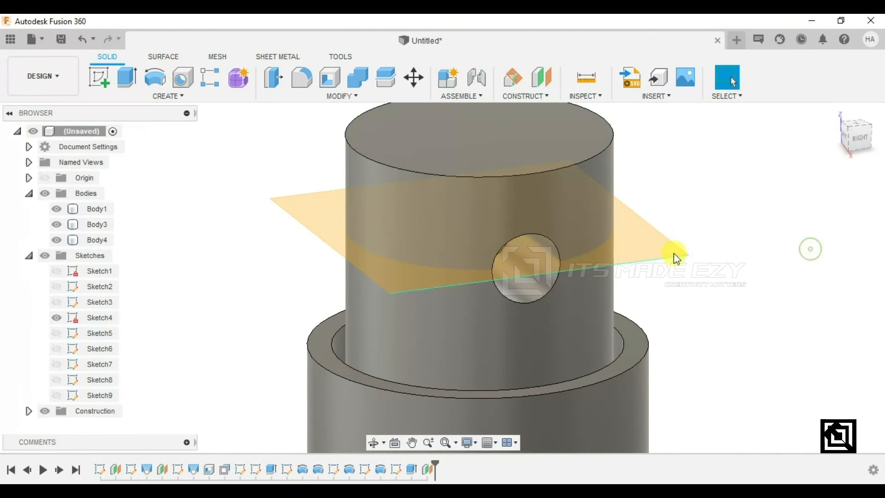
- Sketch a 1.5 mm diameter circle centred on the small cylinder's axis on the offset plane, and finish the sketch
{"action": "left_click", "coordinate": [516, 267]}
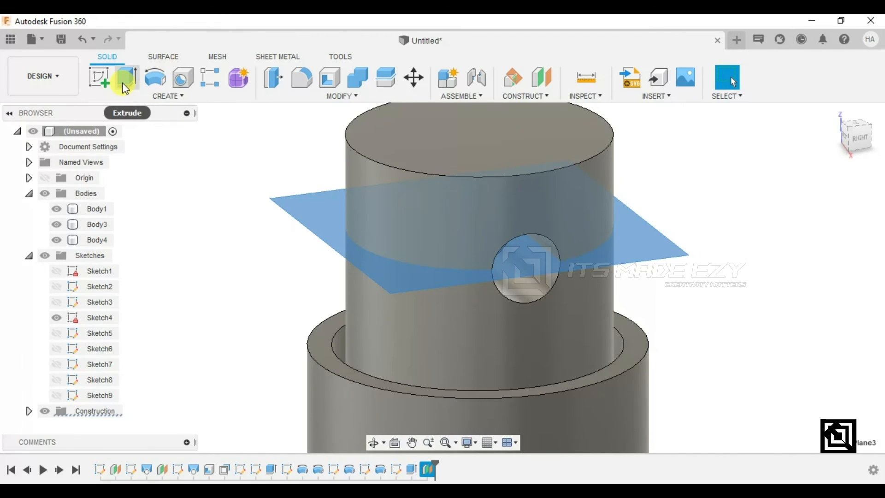
{"action": "left_click", "coordinate": [102, 77]}
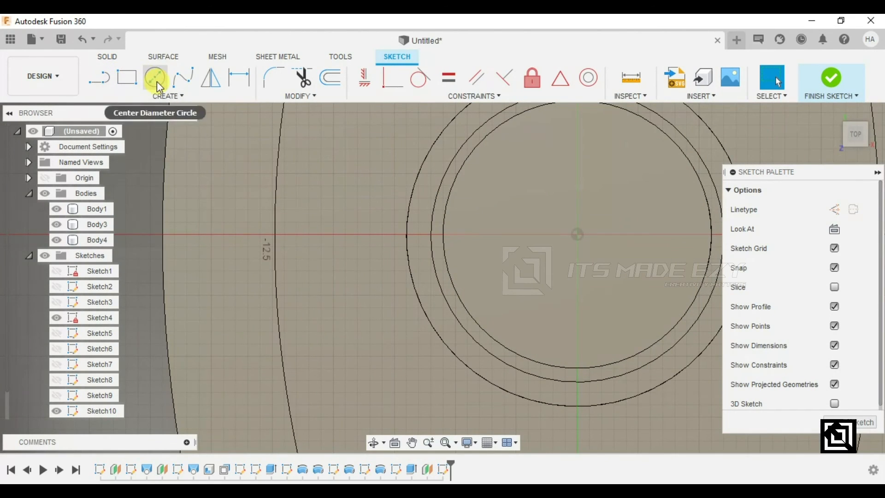
{"action": "left_click", "coordinate": [155, 78]}
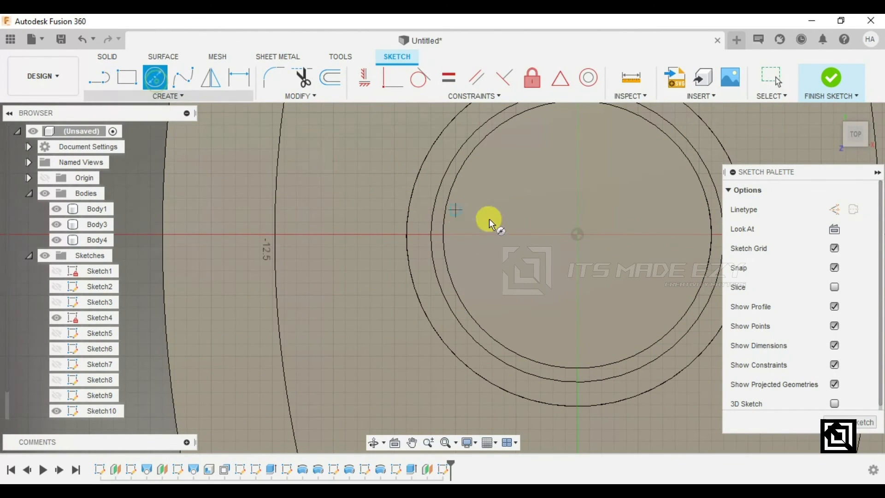
{"action": "left_click", "coordinate": [580, 236]}
{"action": "type", "text": "3"}
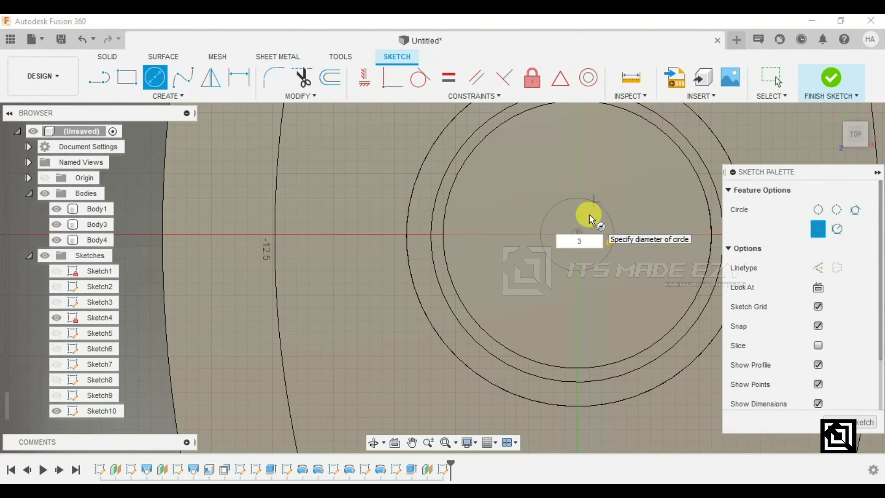
{"action": "type", "text": "1.5"}
{"action": "key", "text": "Return"}
{"action": "key", "text": "Escape"}
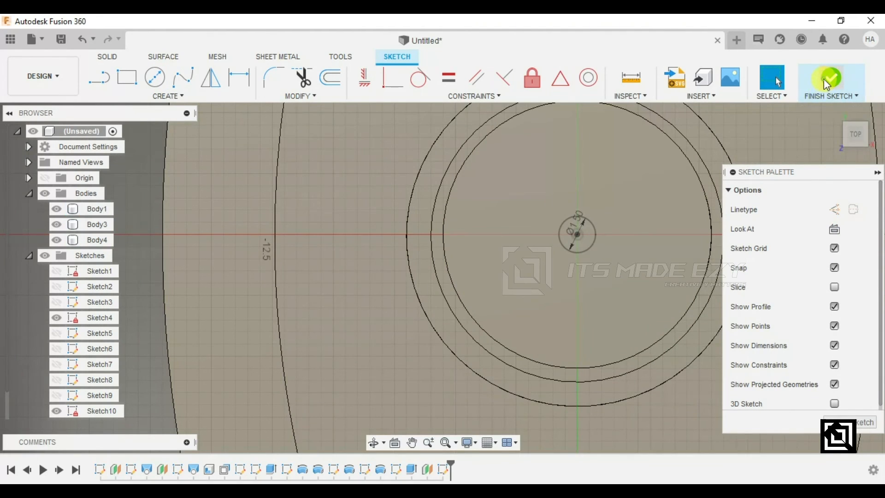
{"action": "left_click", "coordinate": [829, 82]}
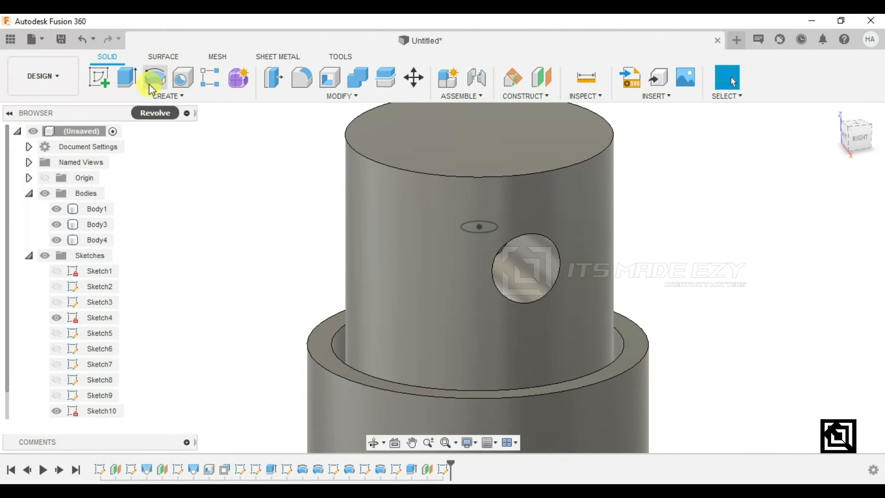
- Extrude the 1.5 mm circle 25 mm downward as a cut through the nozzle cylinder
{"action": "left_click", "coordinate": [128, 78]}
{"action": "left_click_drag", "start_coordinate": [479, 205], "coordinate": [479, 431]}
{"action": "scroll", "coordinate": [406, 223], "scroll_direction": "down", "scroll_amount": 5}
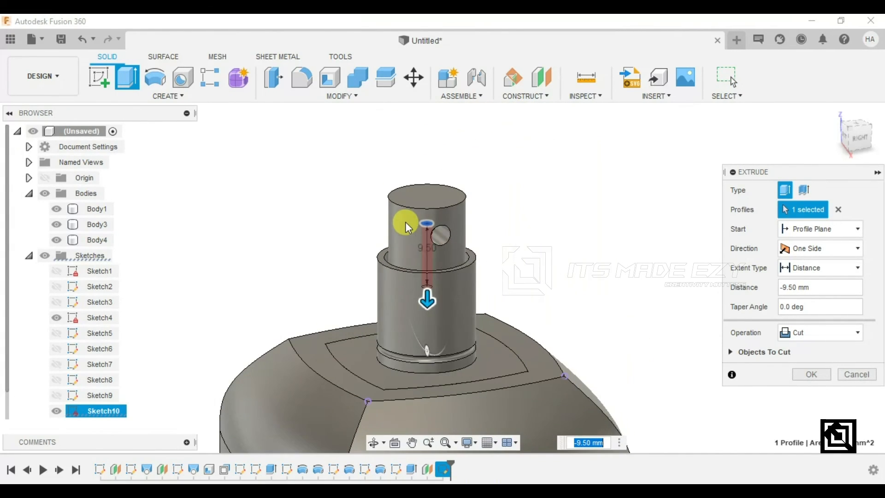
{"action": "left_click_drag", "start_coordinate": [427, 302], "coordinate": [427, 403]}
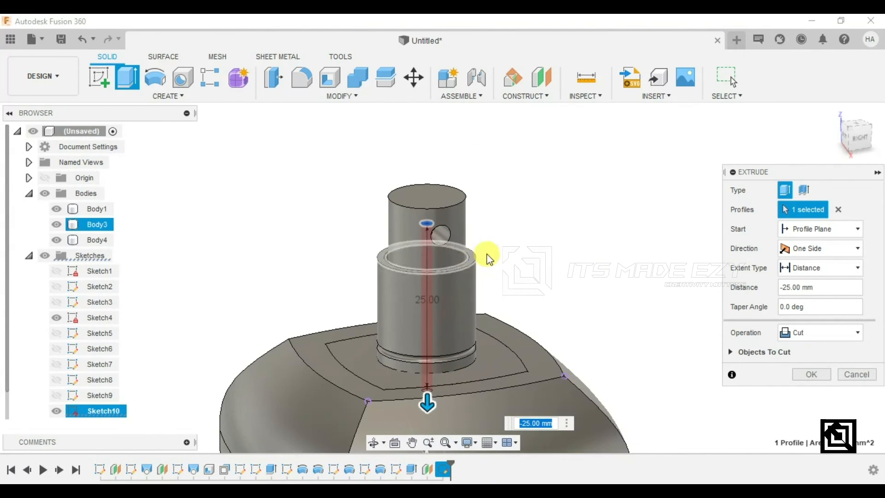
{"action": "left_click", "coordinate": [857, 375]}
- Apply the Glass - Window appearance from the smooth glass library to the bottle body
{"action": "scroll", "coordinate": [591, 256], "scroll_direction": "down", "scroll_amount": 3}
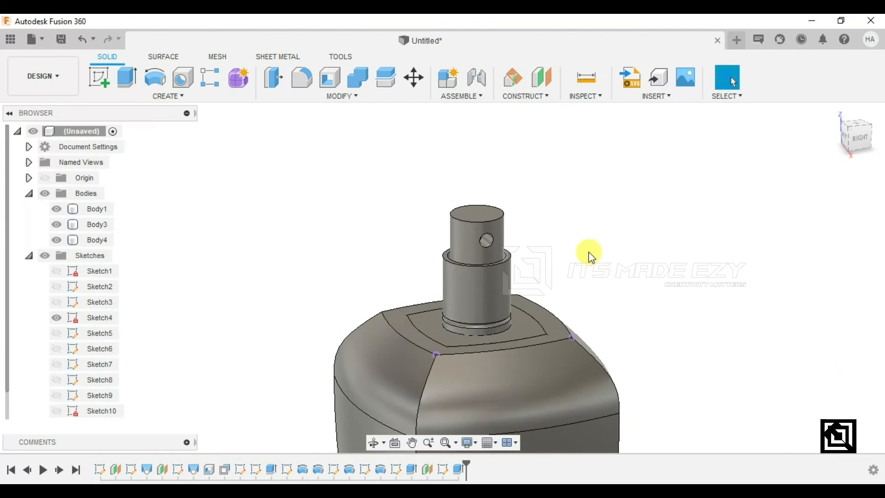
{"action": "middle_click_drag", "start_coordinate": [578, 243], "coordinate": [497, 239], "text": "shift"}
{"action": "scroll", "coordinate": [496, 240], "scroll_direction": "down", "scroll_amount": 4}
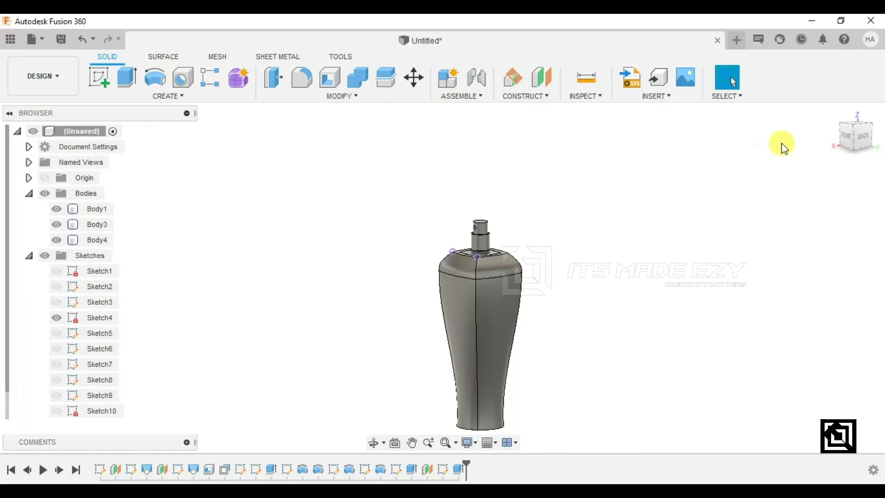
{"action": "left_click", "coordinate": [838, 114]}
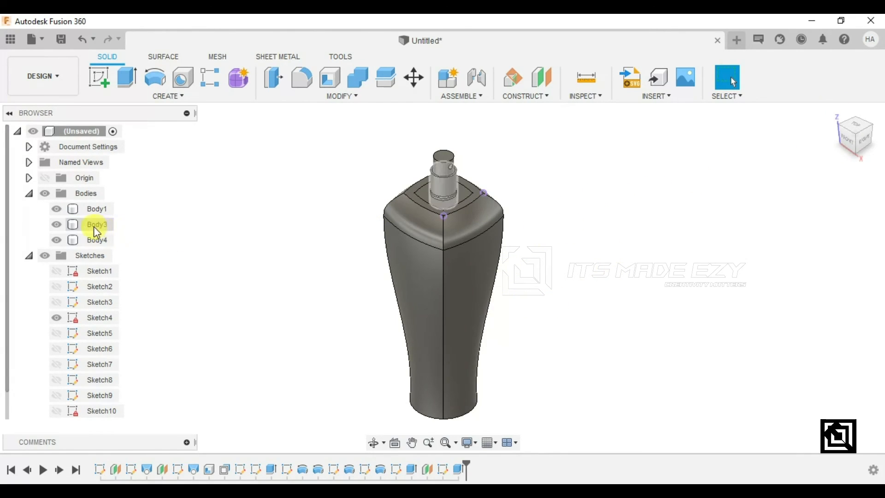
{"action": "right_click", "coordinate": [94, 210]}
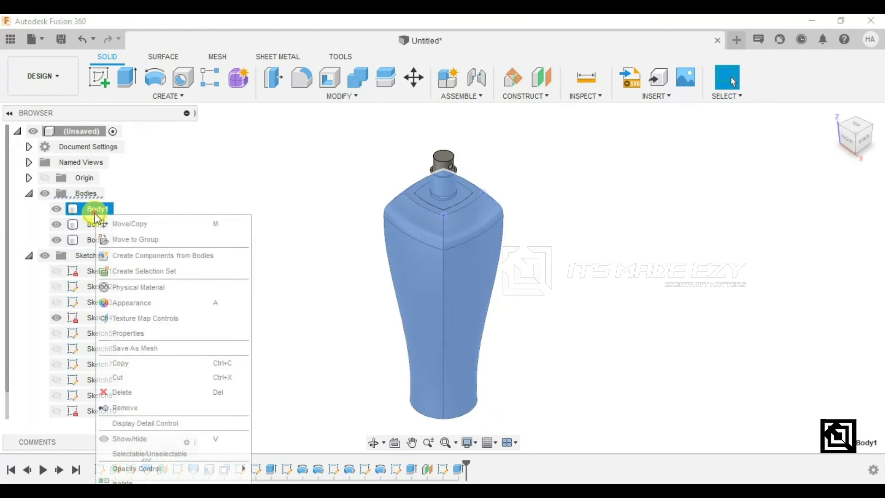
{"action": "left_click", "coordinate": [132, 306]}
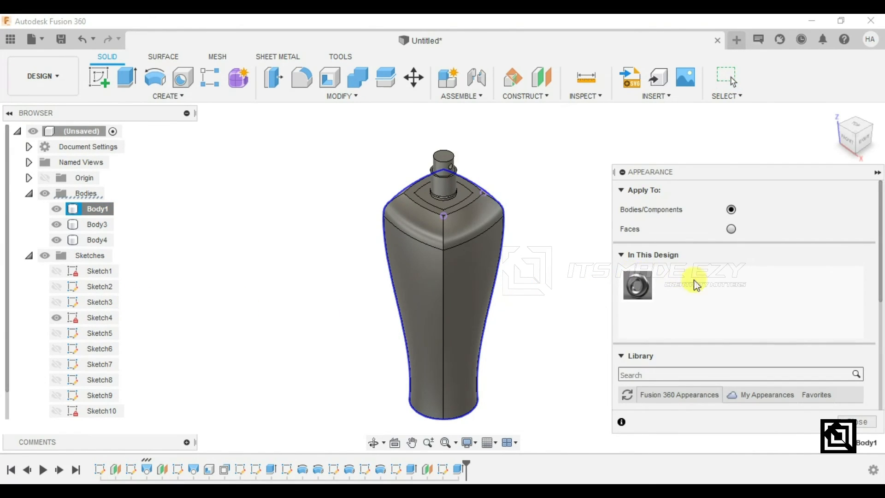
{"action": "scroll", "coordinate": [720, 274], "scroll_direction": "down", "scroll_amount": 8}
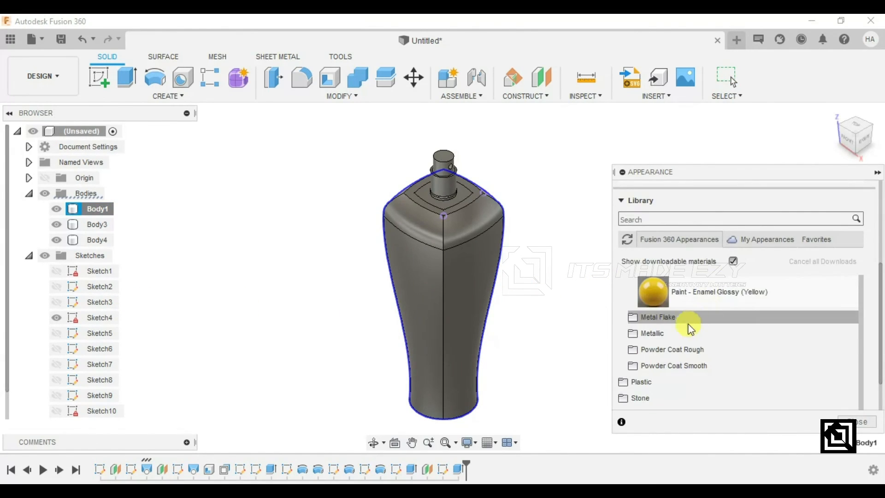
{"action": "scroll", "coordinate": [664, 335], "scroll_direction": "up", "scroll_amount": 6}
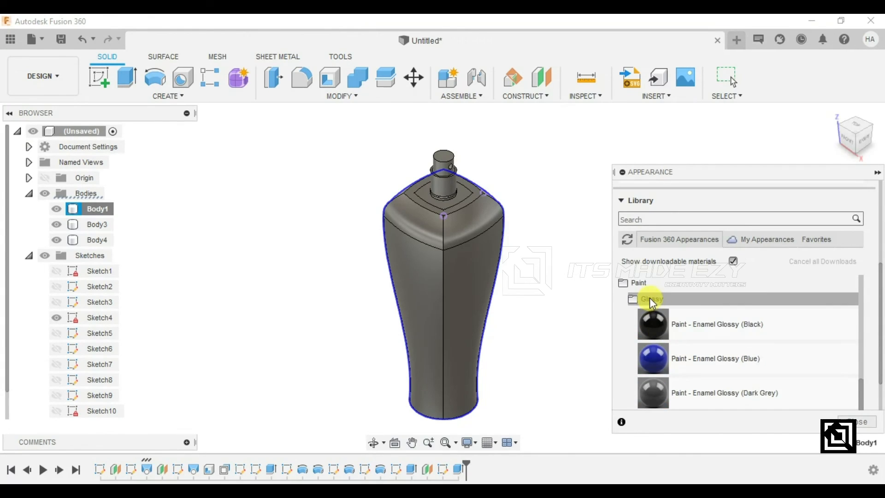
{"action": "left_click", "coordinate": [649, 298]}
{"action": "left_click", "coordinate": [642, 298]}
{"action": "scroll", "coordinate": [646, 295], "scroll_direction": "up", "scroll_amount": 4}
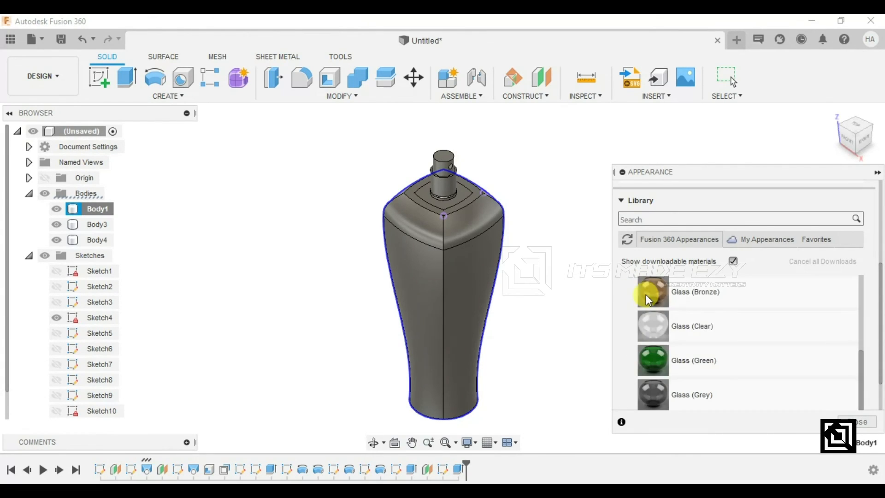
{"action": "scroll", "coordinate": [678, 323], "scroll_direction": "up", "scroll_amount": 5}
{"action": "scroll", "coordinate": [680, 320], "scroll_direction": "down", "scroll_amount": 2}
{"action": "left_click_drag", "start_coordinate": [684, 313], "coordinate": [473, 293]}
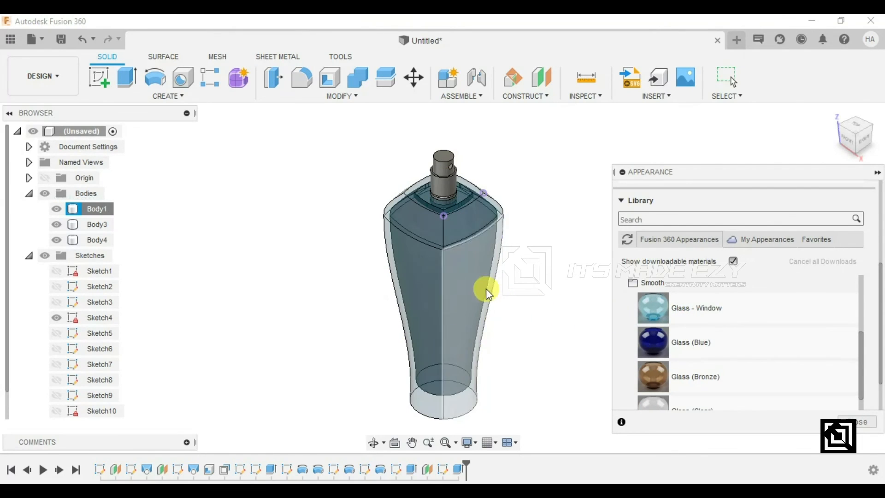
- Apply the Bronze - Polished metal appearance to the bottle's grooved neck body
{"action": "middle_click_drag", "start_coordinate": [553, 248], "coordinate": [482, 253], "text": "shift"}
{"action": "scroll", "coordinate": [673, 304], "scroll_direction": "down", "scroll_amount": 5}
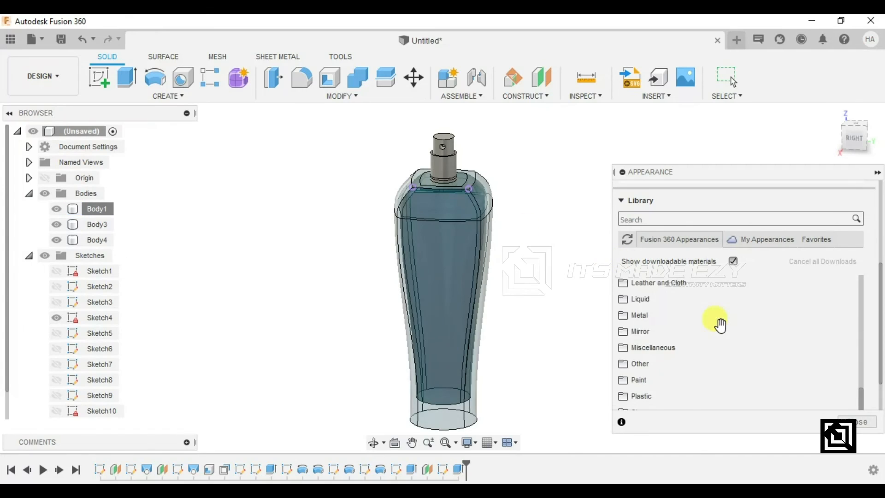
{"action": "left_click", "coordinate": [644, 317]}
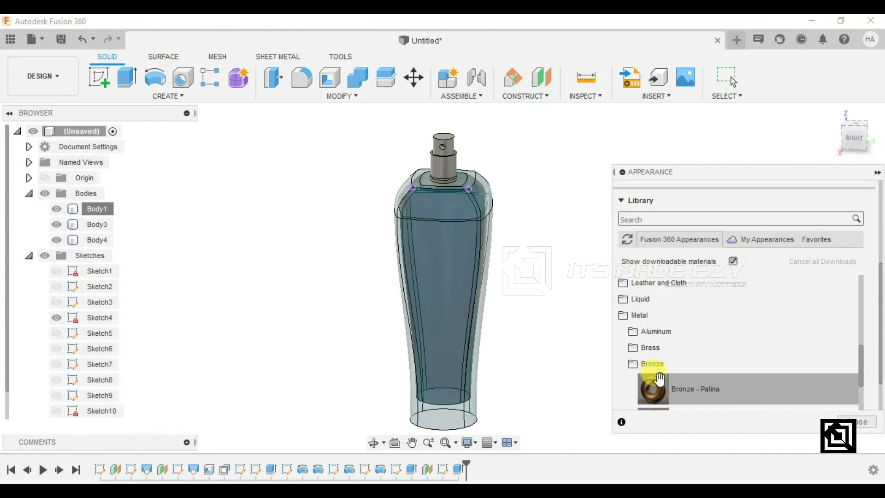
{"action": "scroll", "coordinate": [651, 361], "scroll_direction": "down", "scroll_amount": 1}
{"action": "left_click_drag", "start_coordinate": [654, 375], "coordinate": [439, 154]}
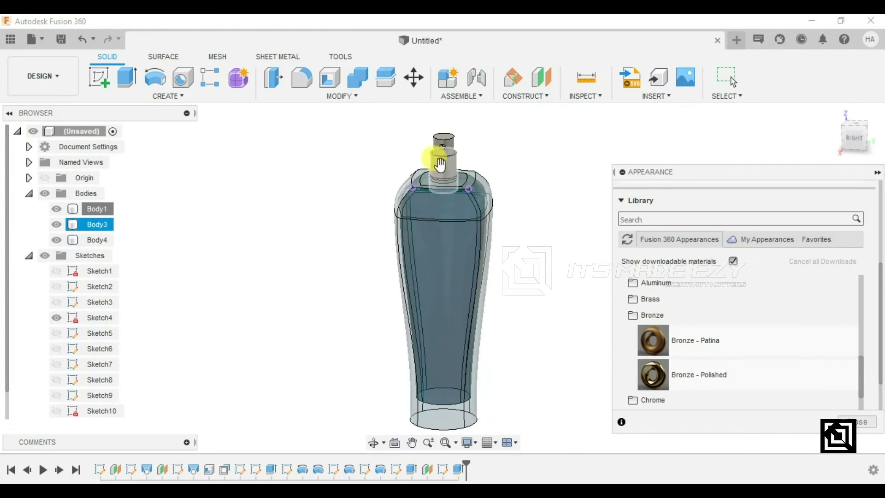
{"action": "left_click", "coordinate": [634, 291]}
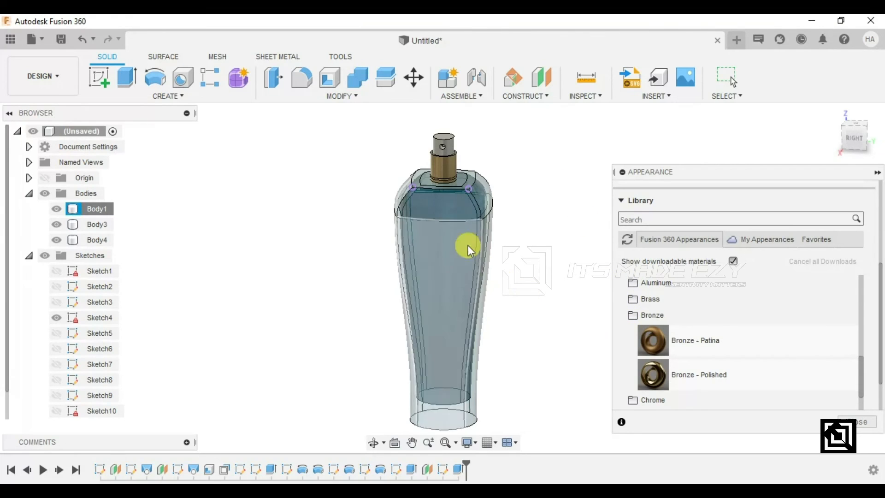
- Apply the ABS (White) plastic appearance to the nozzle cylinder above the neck
{"action": "scroll", "coordinate": [441, 142], "scroll_direction": "up", "scroll_amount": 3}
{"action": "scroll", "coordinate": [442, 145], "scroll_direction": "up", "scroll_amount": 3}
{"action": "middle_click_drag", "start_coordinate": [557, 174], "coordinate": [520, 164], "text": "shift"}
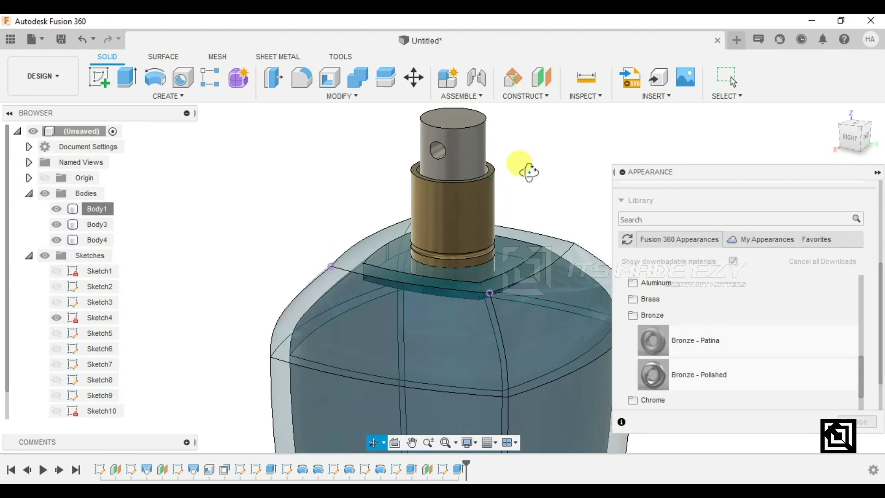
{"action": "scroll", "coordinate": [629, 300], "scroll_direction": "down", "scroll_amount": 2}
{"action": "left_click", "coordinate": [654, 325]}
{"action": "scroll", "coordinate": [648, 318], "scroll_direction": "down", "scroll_amount": 2}
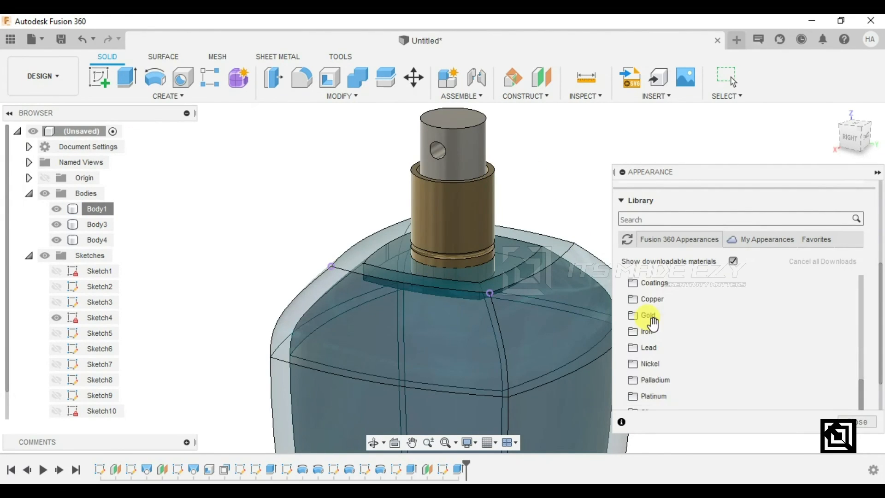
{"action": "scroll", "coordinate": [653, 343], "scroll_direction": "down", "scroll_amount": 2}
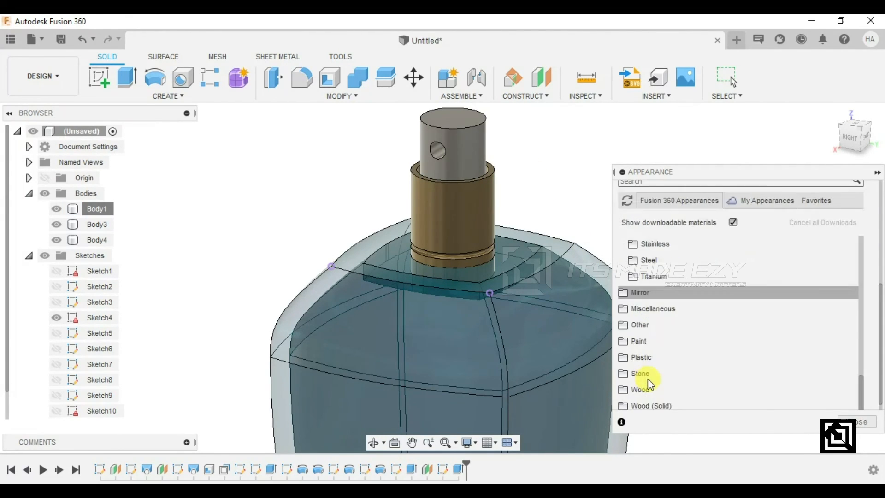
{"action": "scroll", "coordinate": [648, 378], "scroll_direction": "down", "scroll_amount": 2}
{"action": "left_click", "coordinate": [650, 357]}
{"action": "left_click_drag", "start_coordinate": [644, 381], "coordinate": [466, 130]}
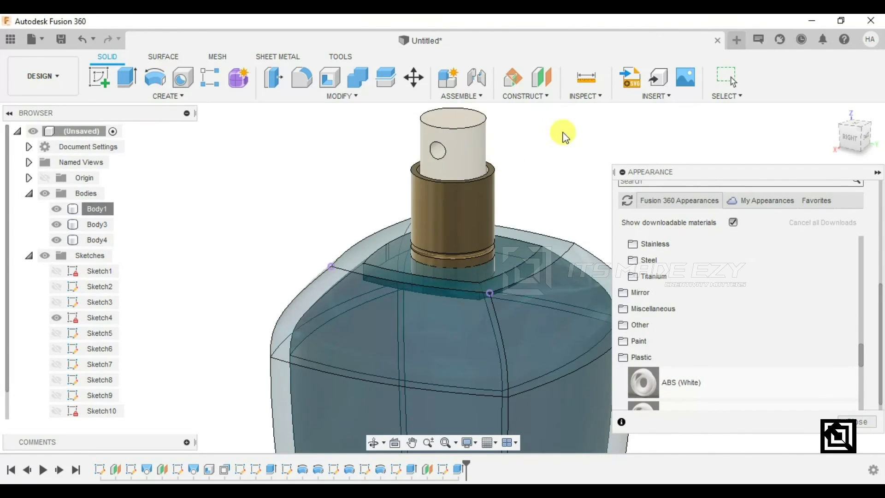
- Collapse the appearance settings, restore the home view and save the design as Untitled in ME Specialization
{"action": "scroll", "coordinate": [563, 134], "scroll_direction": "down", "scroll_amount": 5}
{"action": "scroll", "coordinate": [563, 133], "scroll_direction": "down", "scroll_amount": 2}
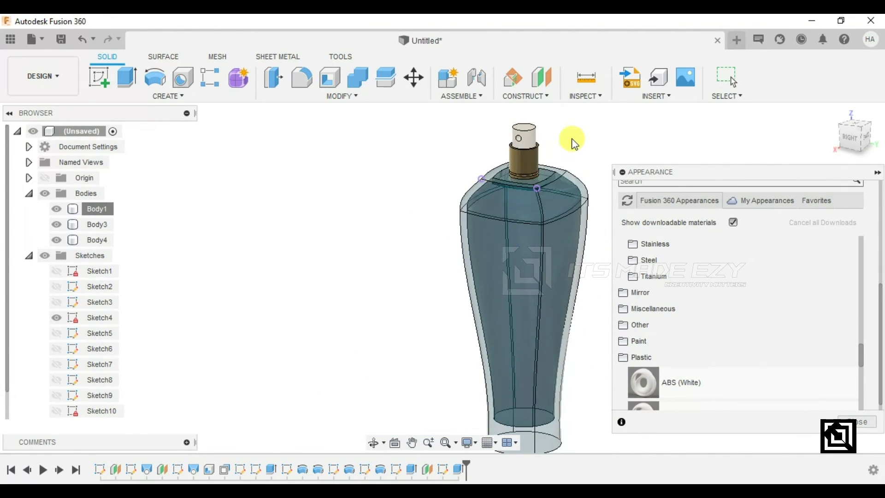
{"action": "left_click", "coordinate": [623, 173]}
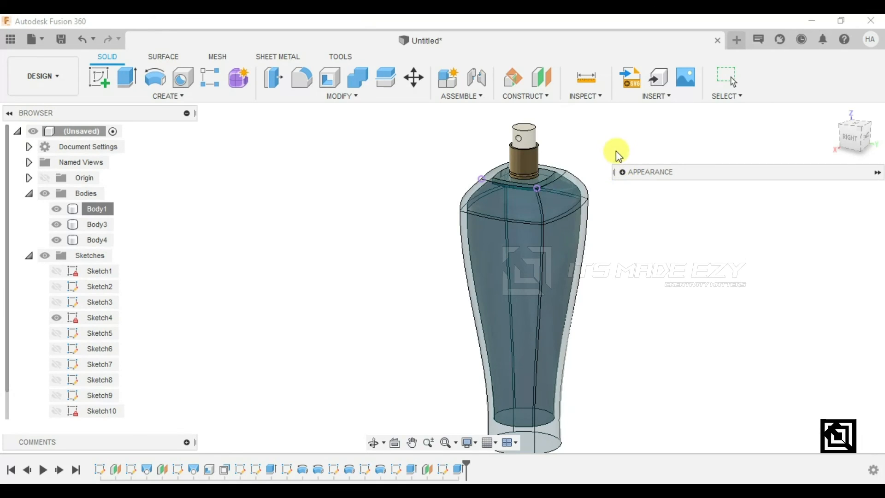
{"action": "left_click", "coordinate": [877, 172]}
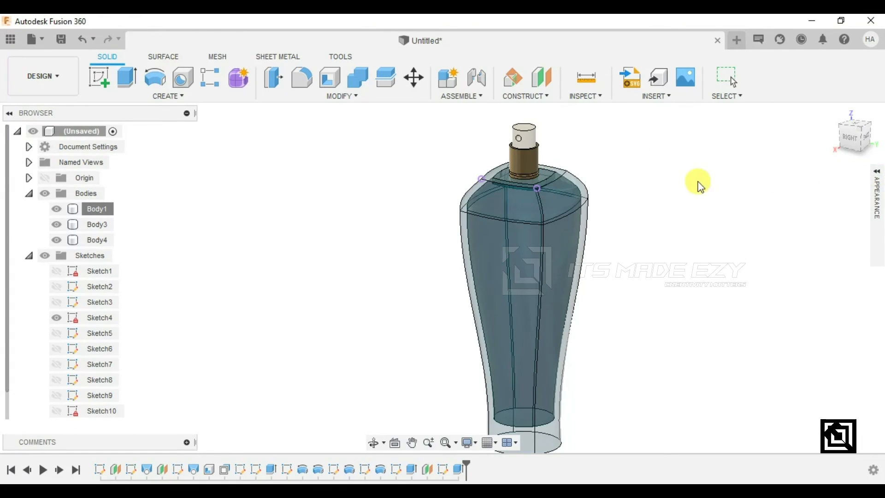
{"action": "scroll", "coordinate": [322, 195], "scroll_direction": "down", "scroll_amount": 2}
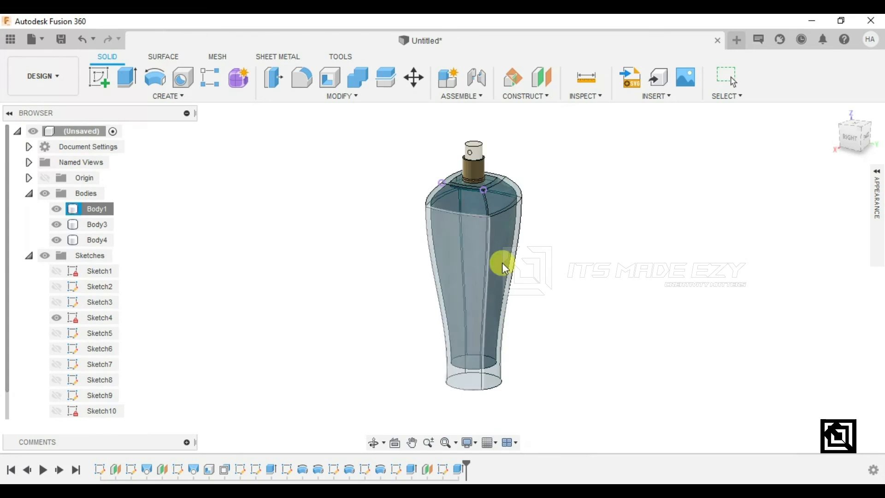
{"action": "left_click", "coordinate": [835, 118]}
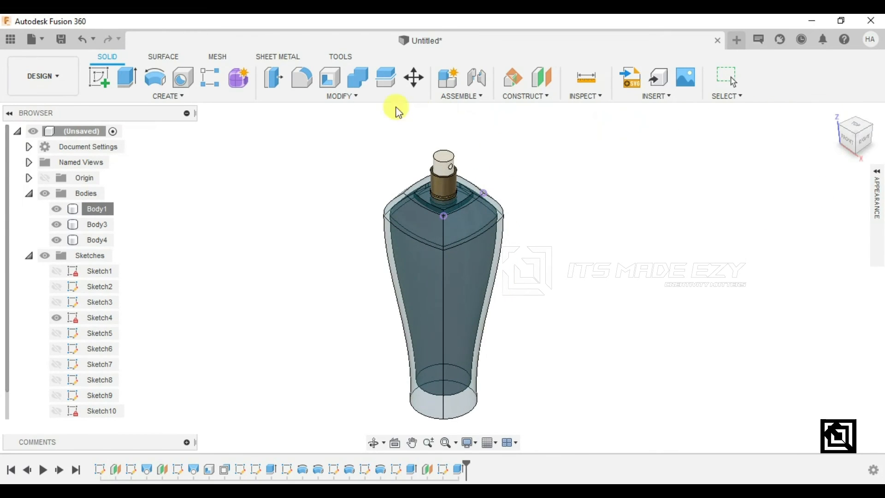
{"action": "left_click", "coordinate": [63, 41]}
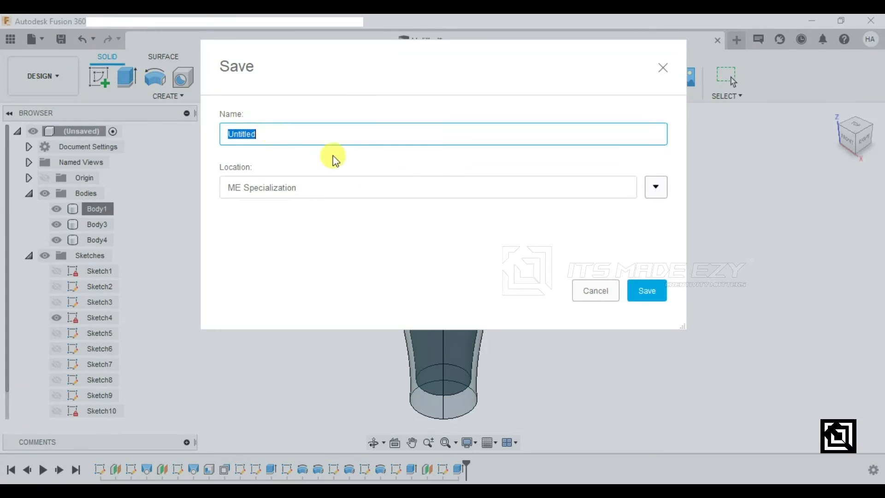
{"action": "left_click", "coordinate": [658, 285]}
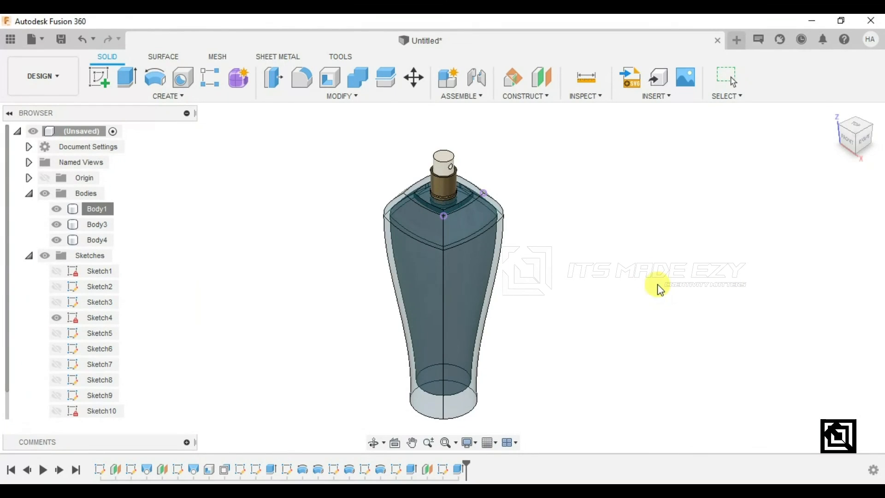